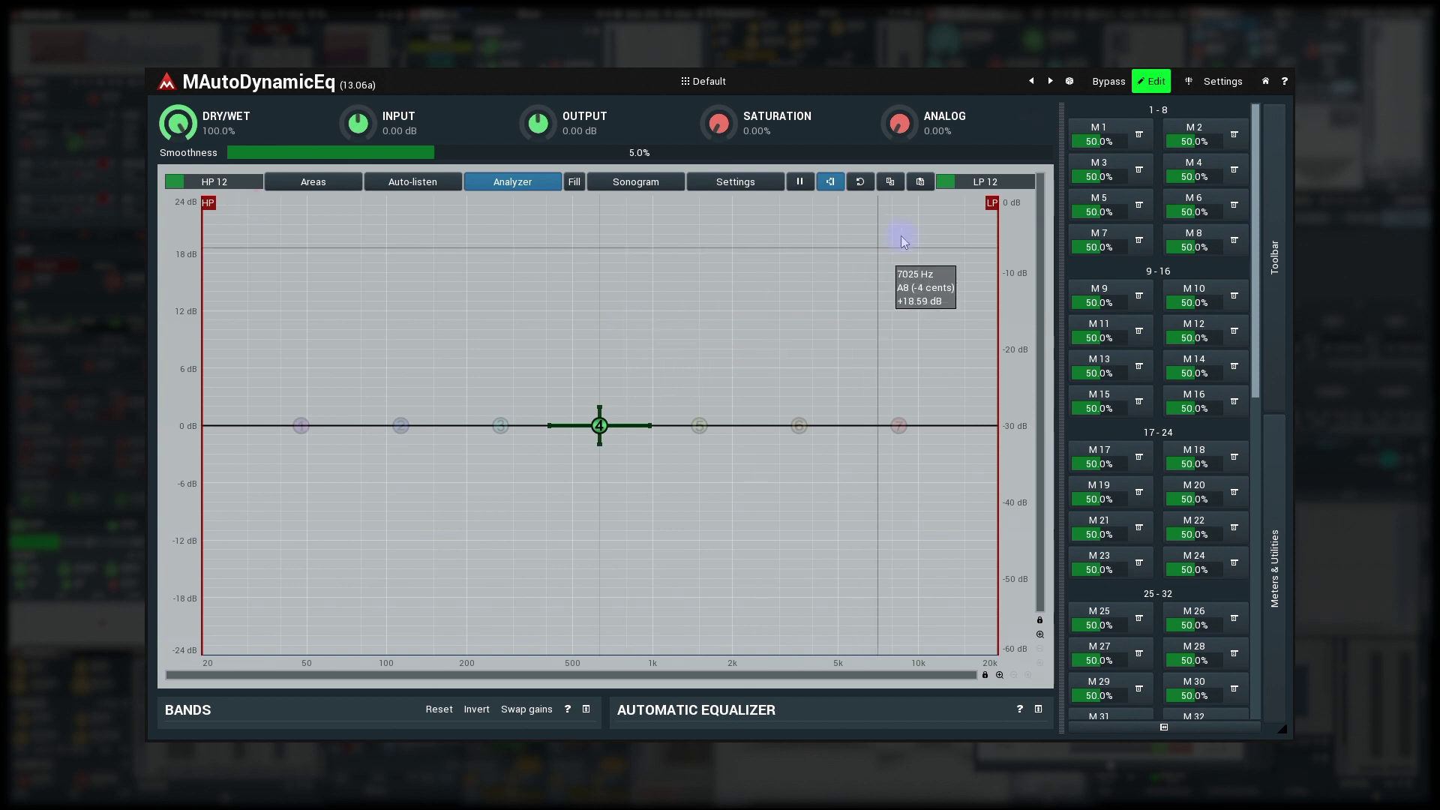
# Map the high-pass filter frequency to multiparameter 1 with a maximum of about 987 Hz and try out the control
pyautogui.click(1139, 134)
pyautogui.click(1148, 159)
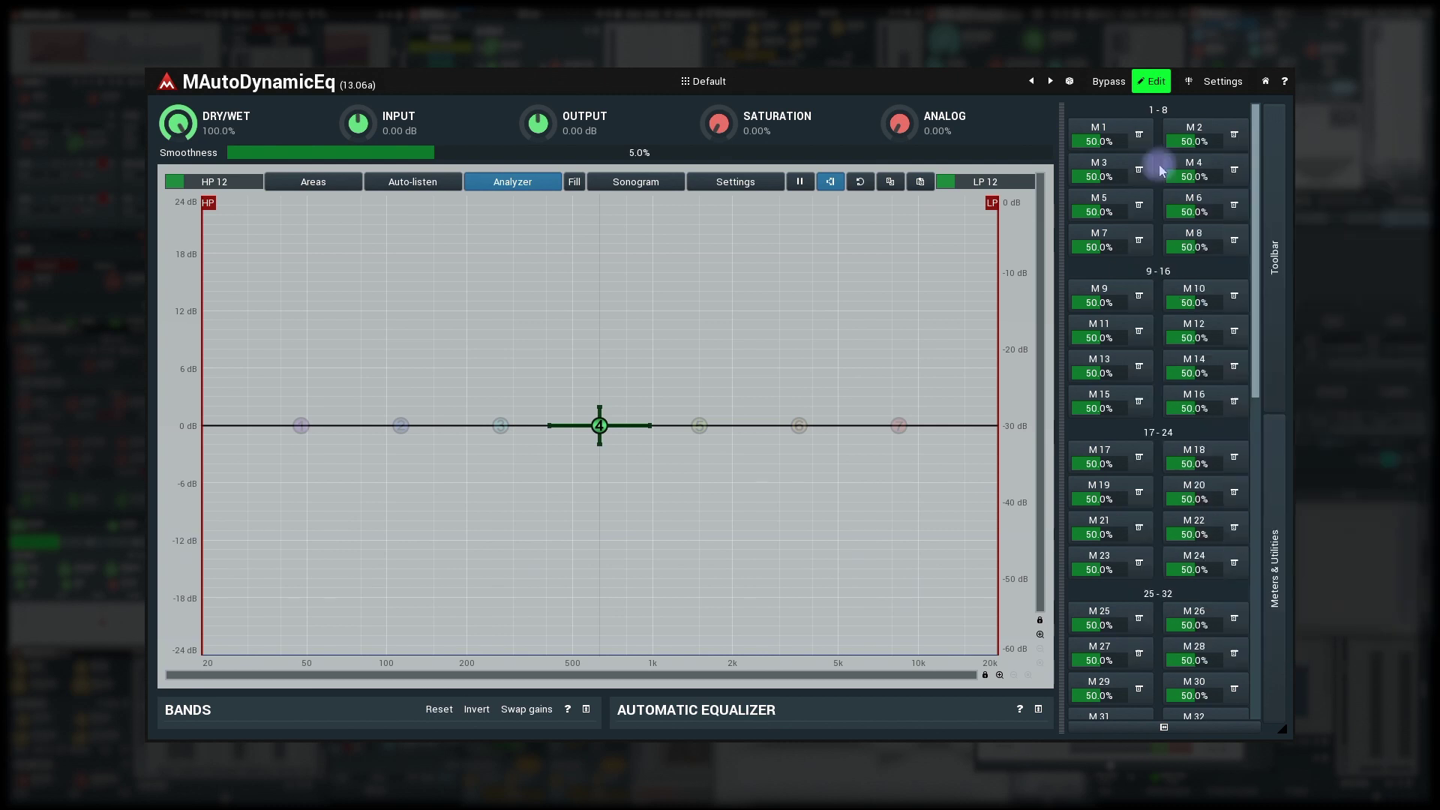
pyautogui.moveTo(195, 241); pyautogui.dragTo(651, 297)
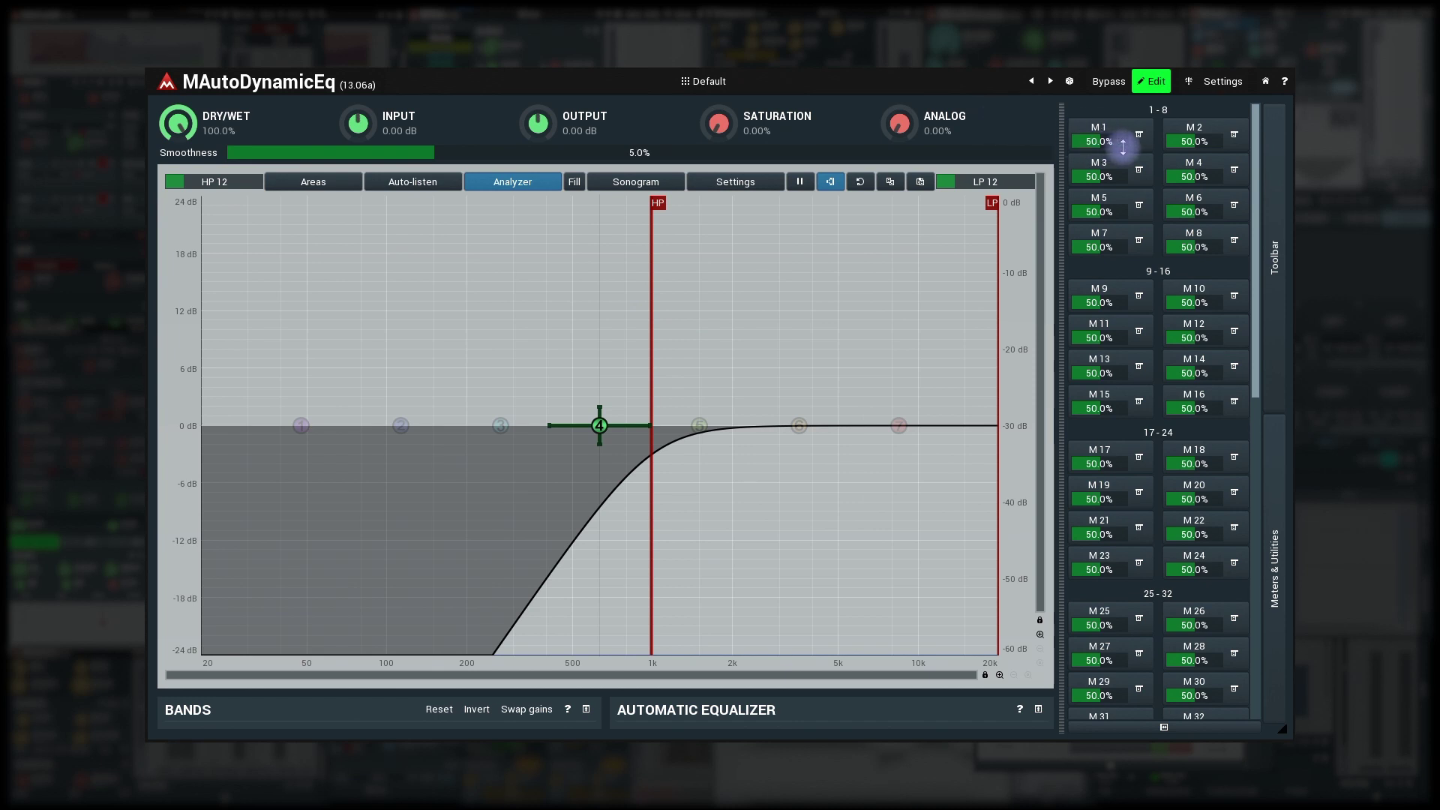
pyautogui.moveTo(1121, 142)
pyautogui.mouseDown()
pyautogui.moveTo(1122, 166)
pyautogui.moveTo(1123, 145)
pyautogui.mouseUp()
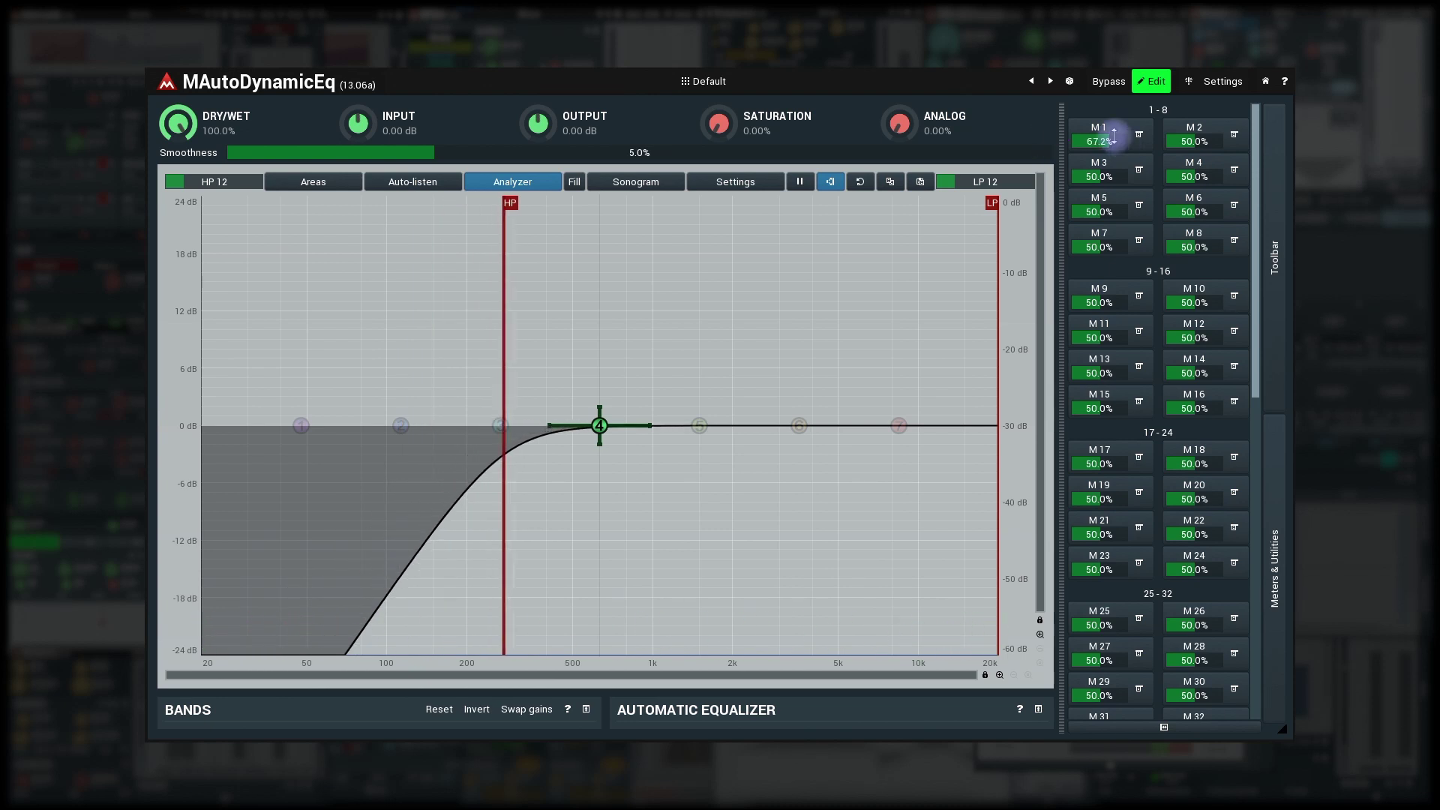
# Set multiparameter 1's value mode to By first parameter and try out the control
pyautogui.click(1108, 133)
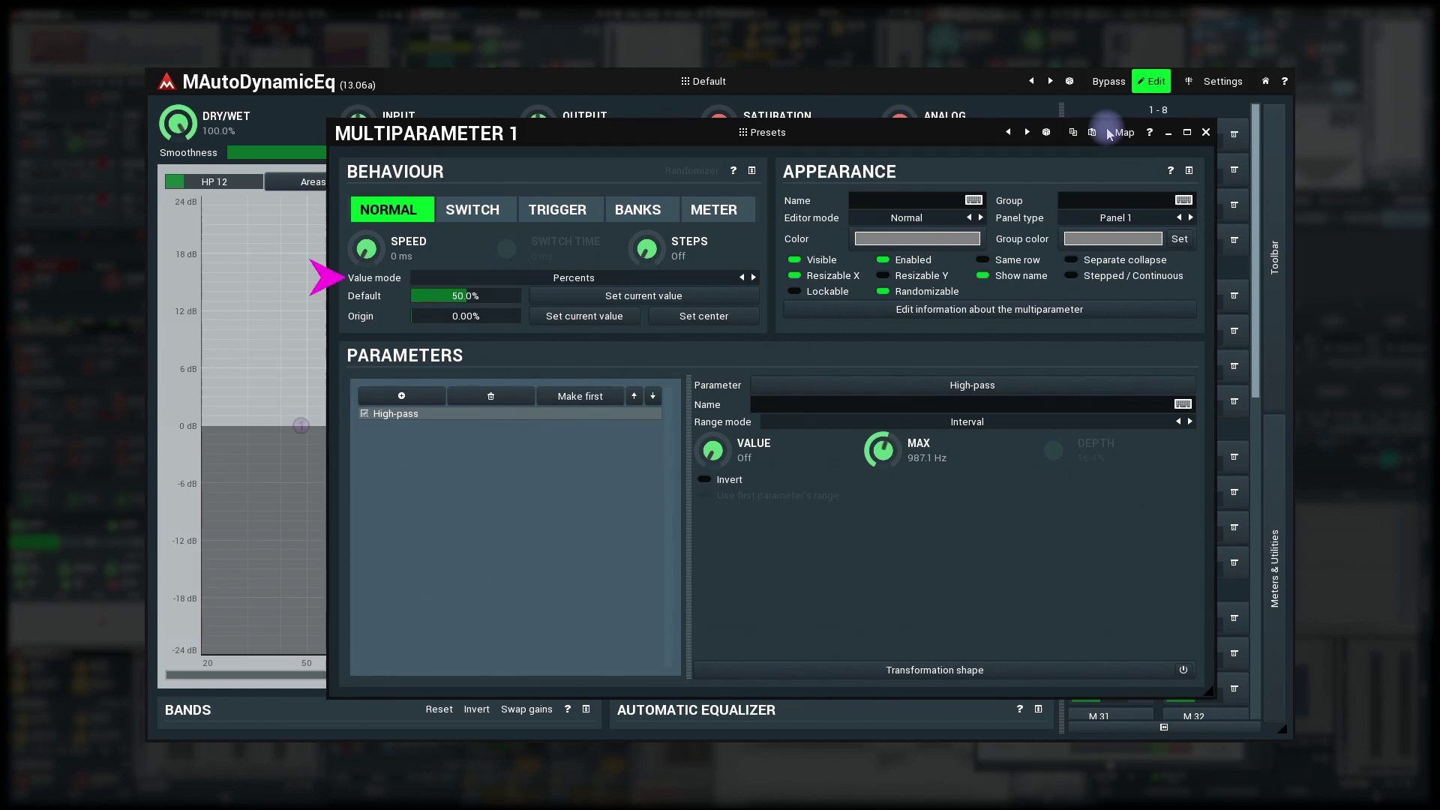
pyautogui.click(623, 282)
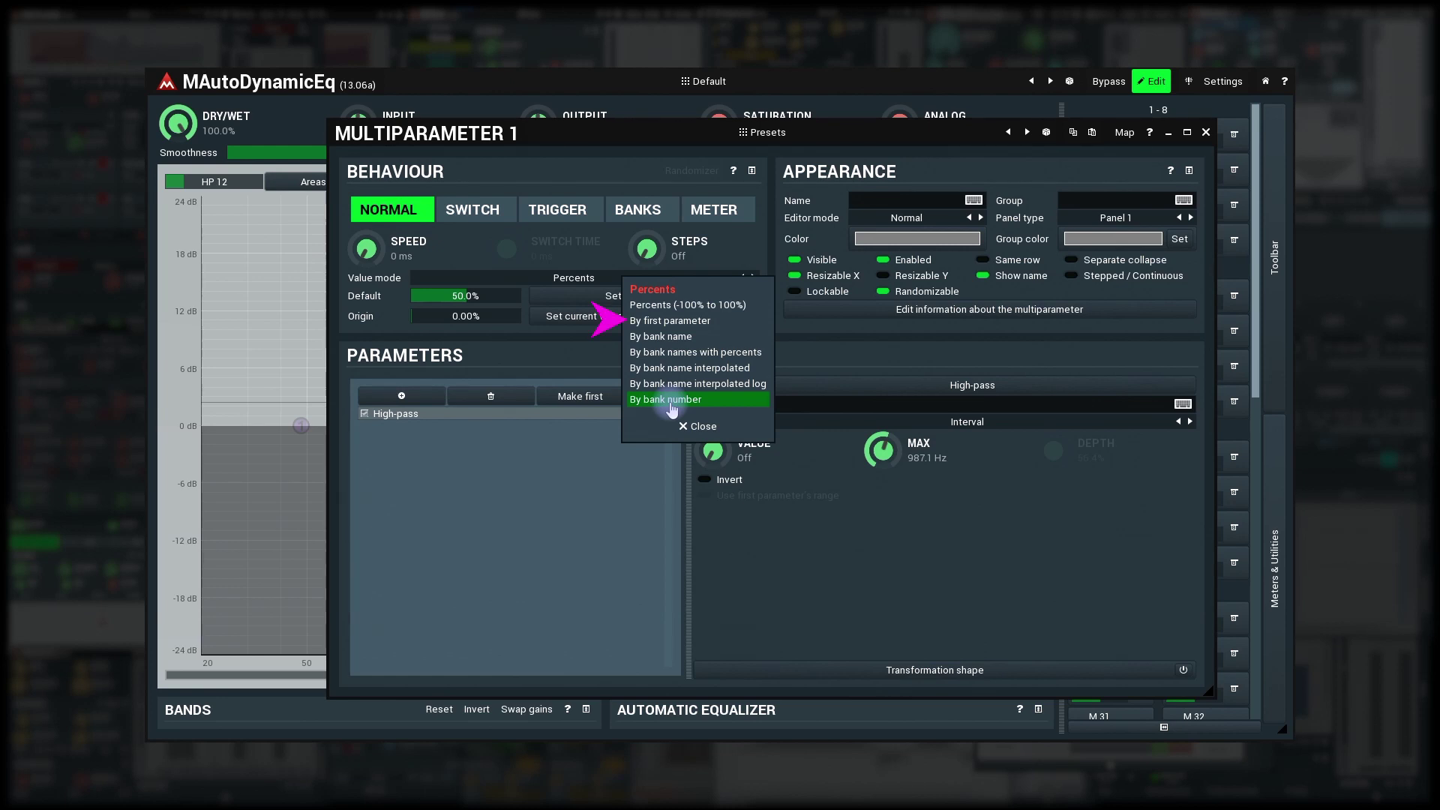
pyautogui.click(683, 321)
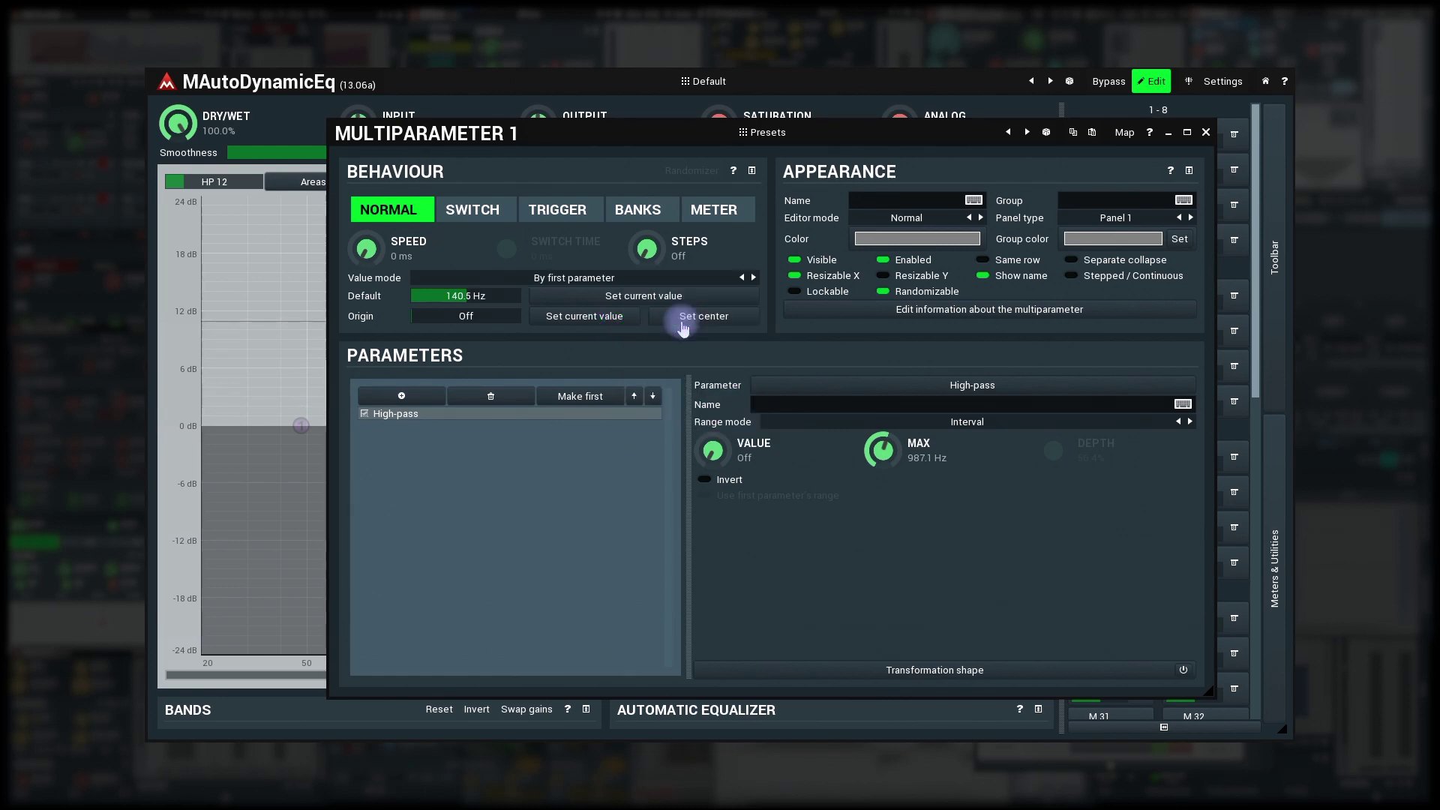
pyautogui.click(1205, 132)
pyautogui.moveTo(1121, 143); pyautogui.dragTo(1054, 132)
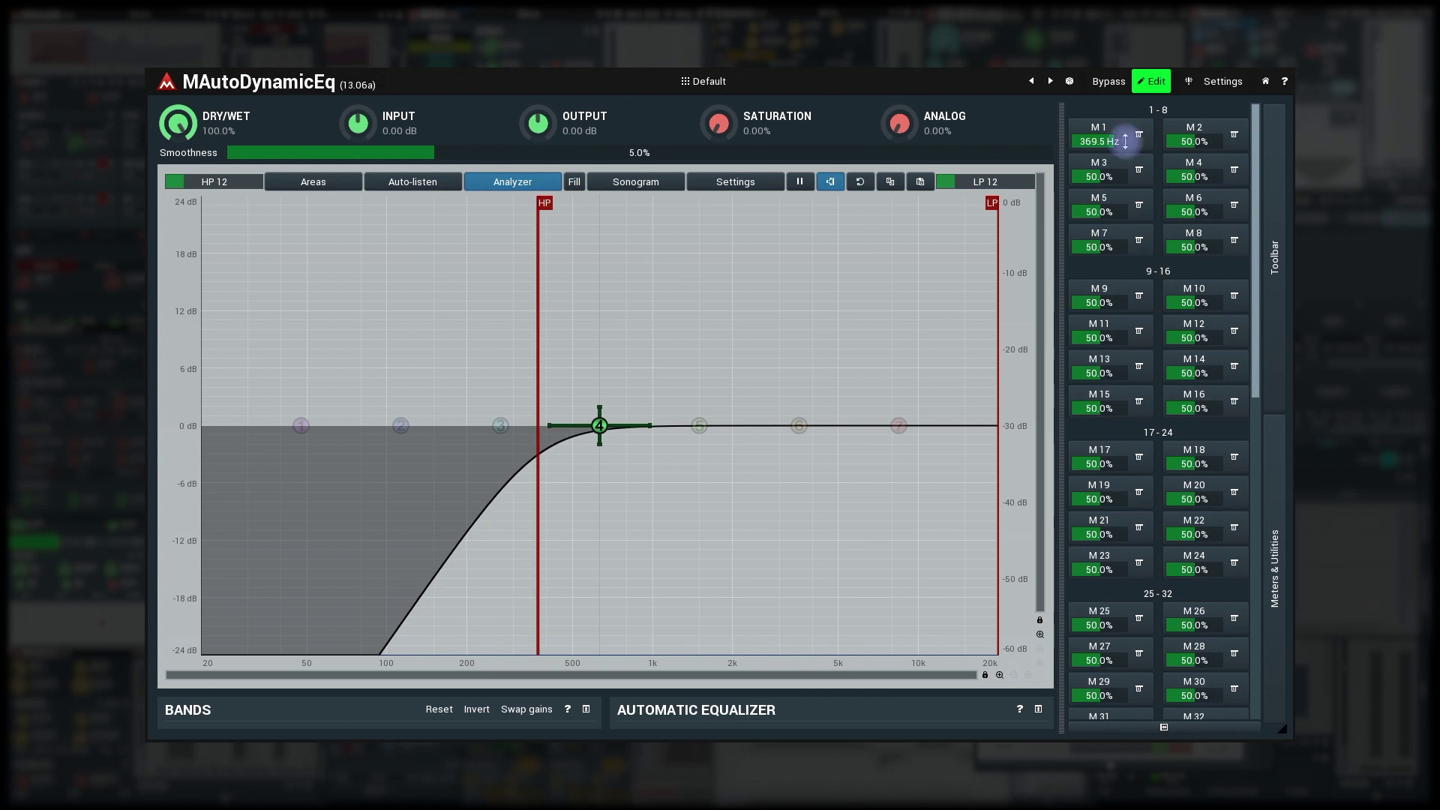
# Set multiparameter 1's default value to 200 Hz and close its settings
pyautogui.click(1138, 134)
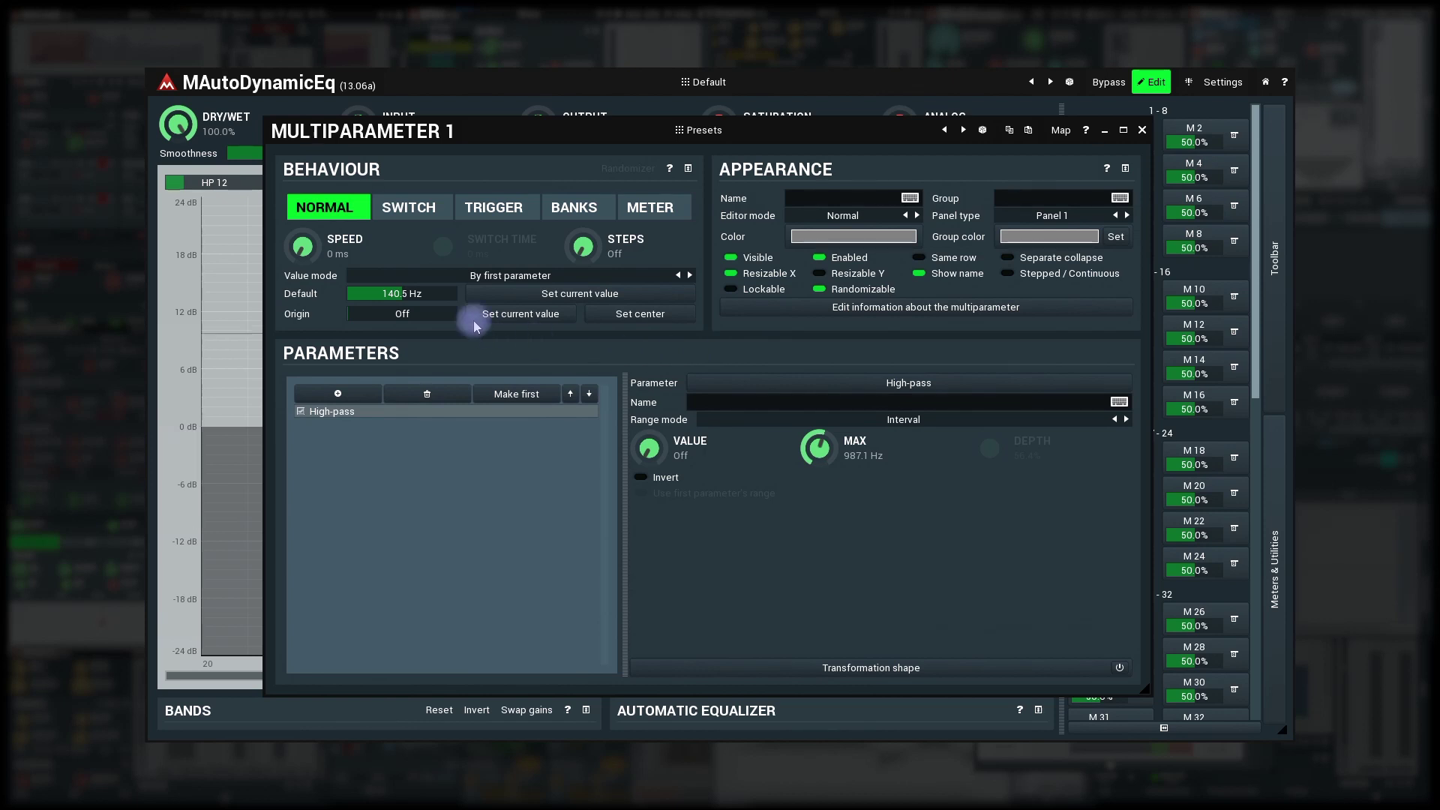
pyautogui.doubleClick(429, 297)
pyautogui.write('200')
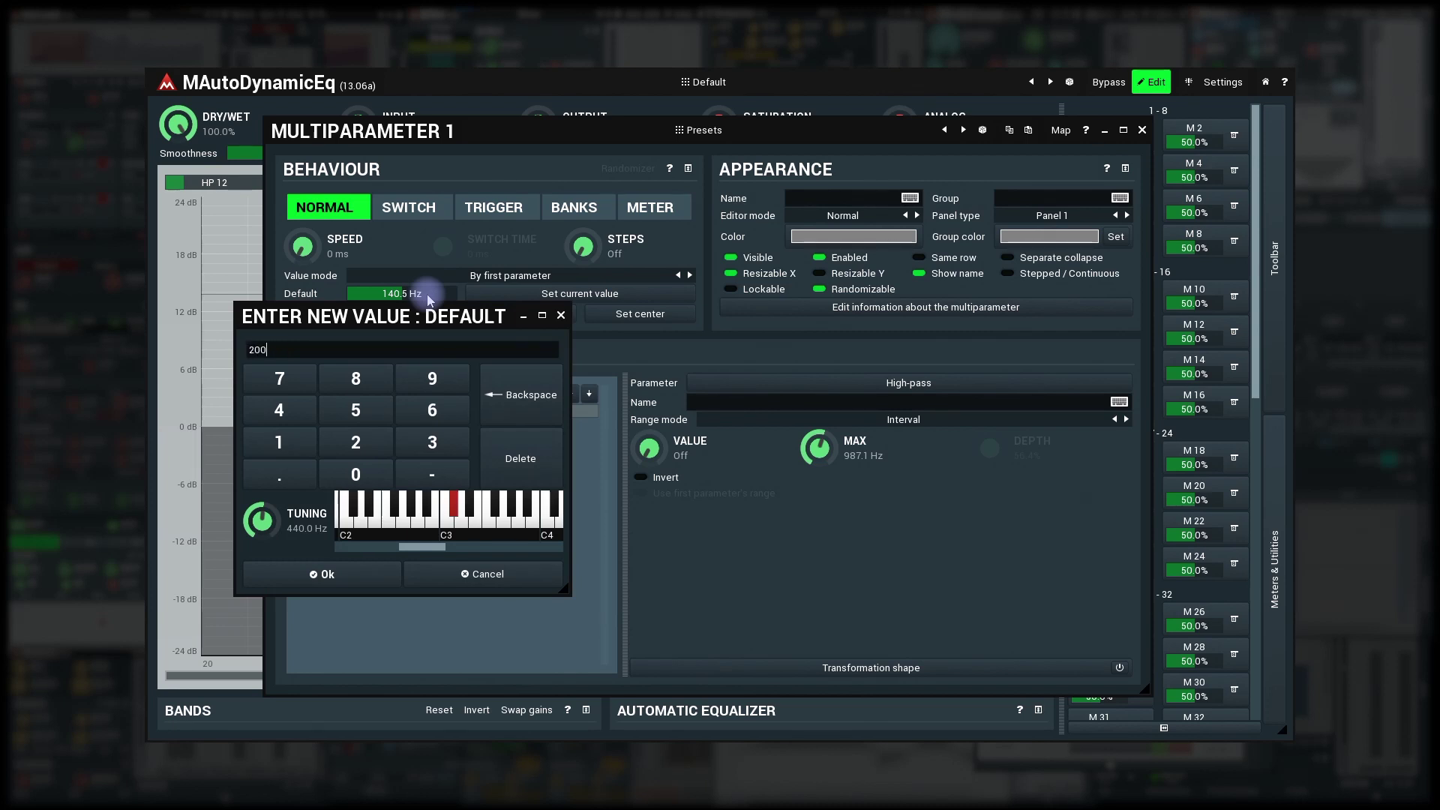
pyautogui.press('Return')
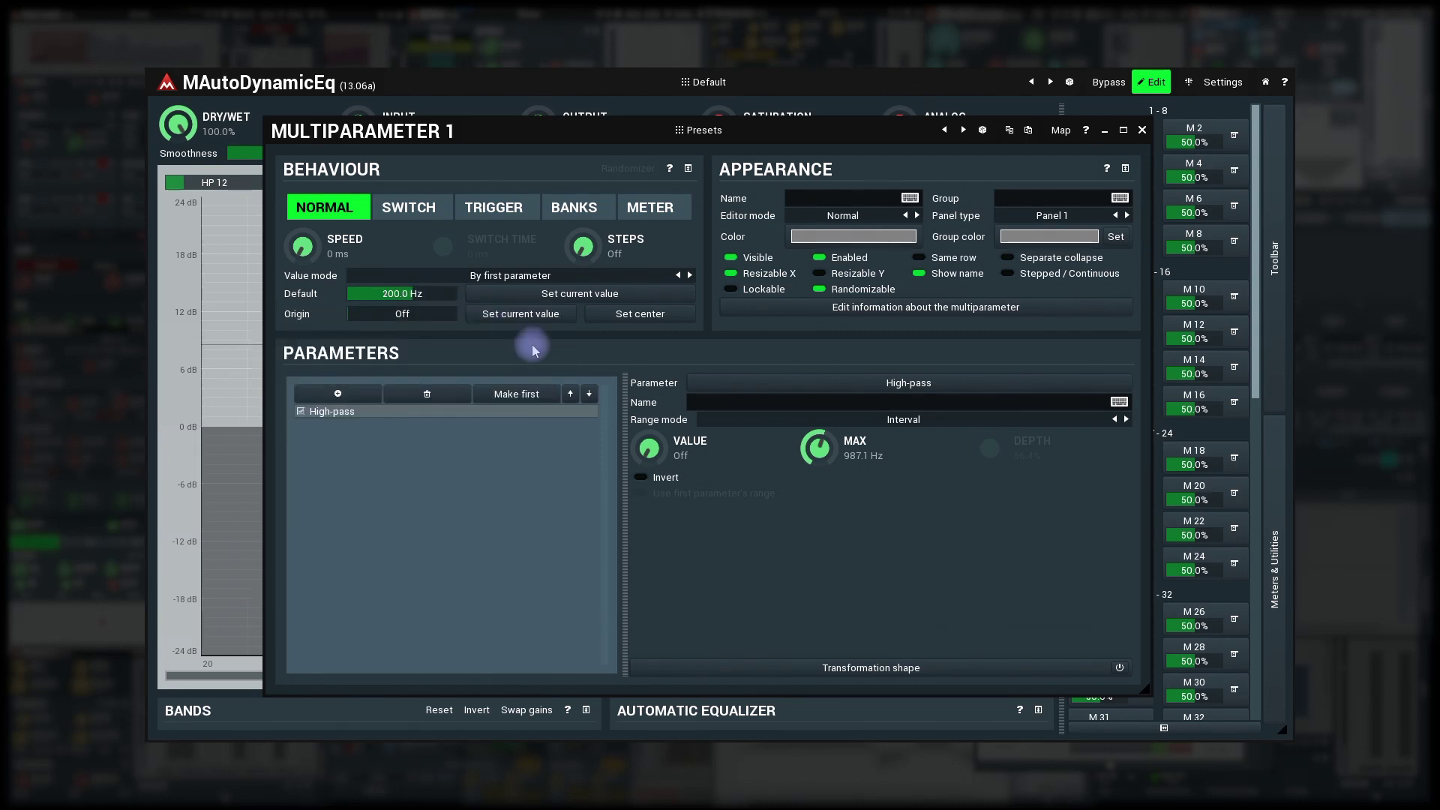
pyautogui.click(1141, 130)
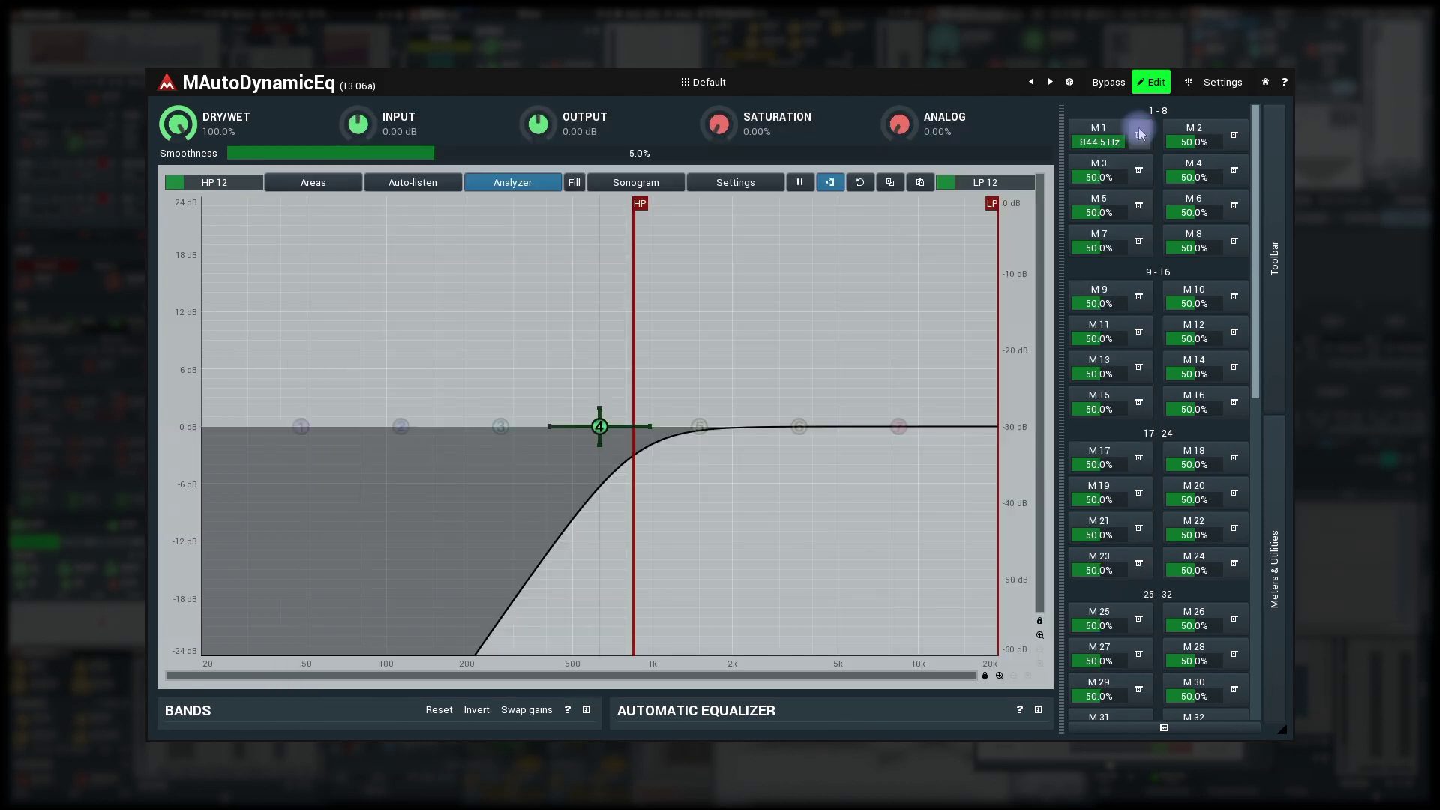
# Set multiparameter 1 to 150 Hz and adopt its current value as the default
pyautogui.doubleClick(1101, 142)
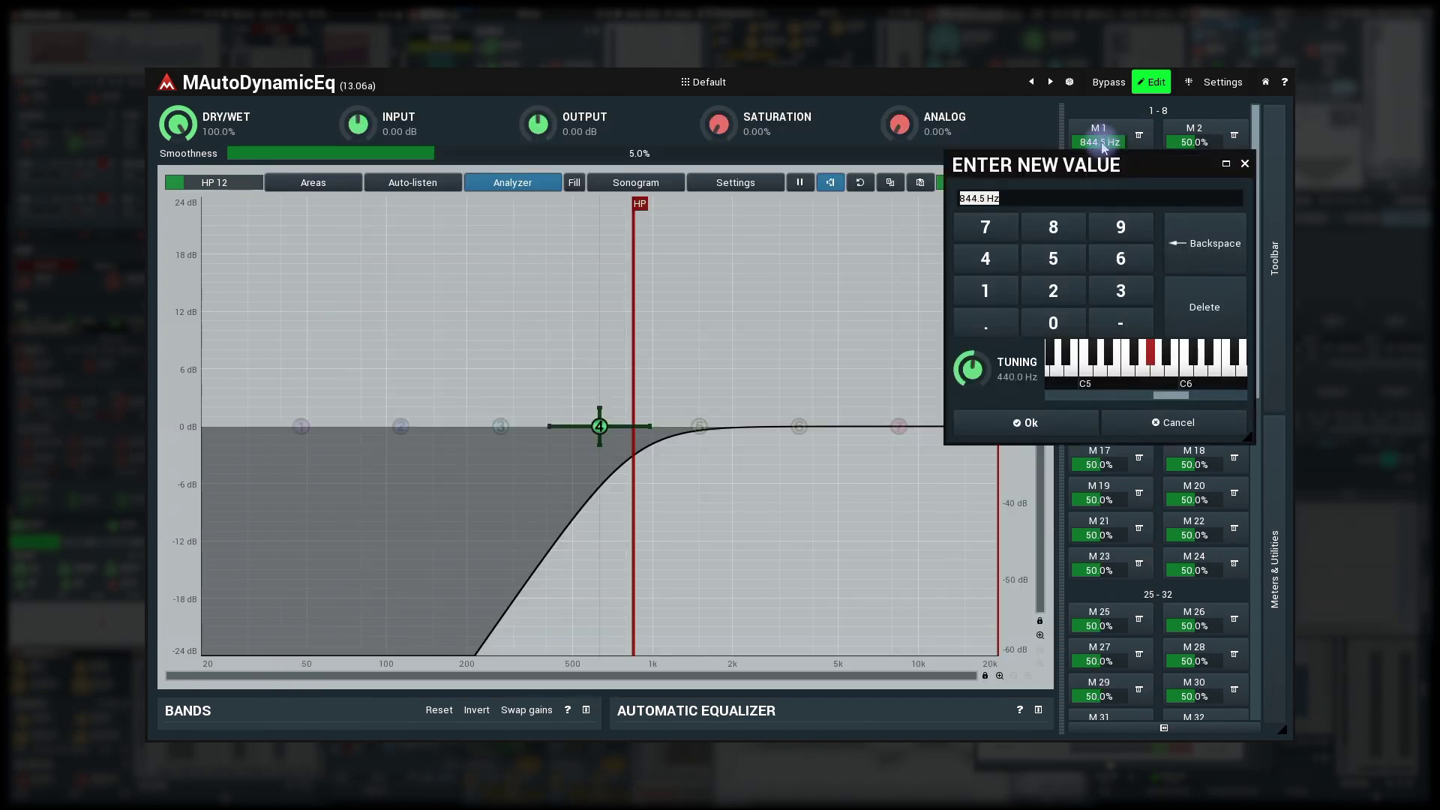
pyautogui.write('150')
pyautogui.press('Return')
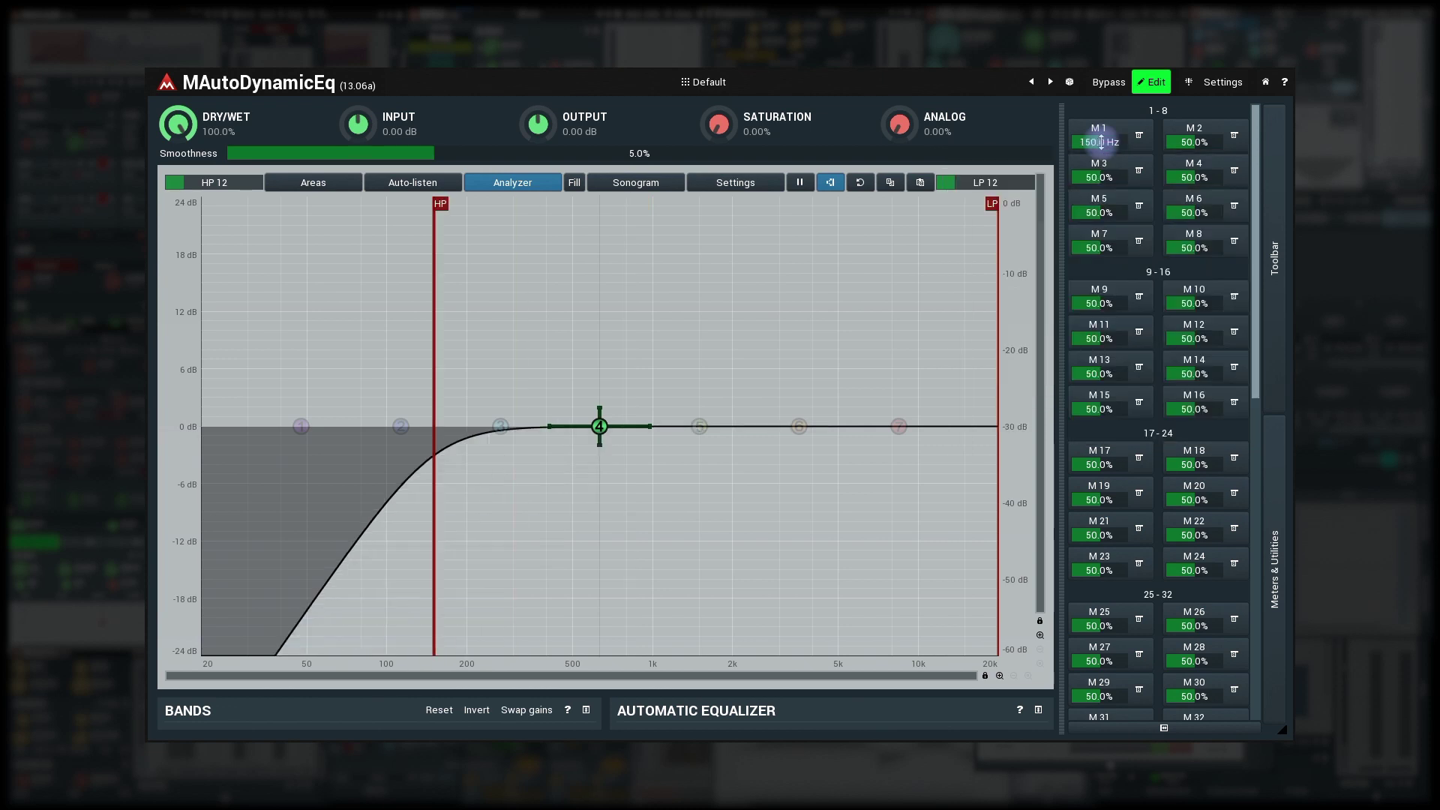
pyautogui.click(1099, 128)
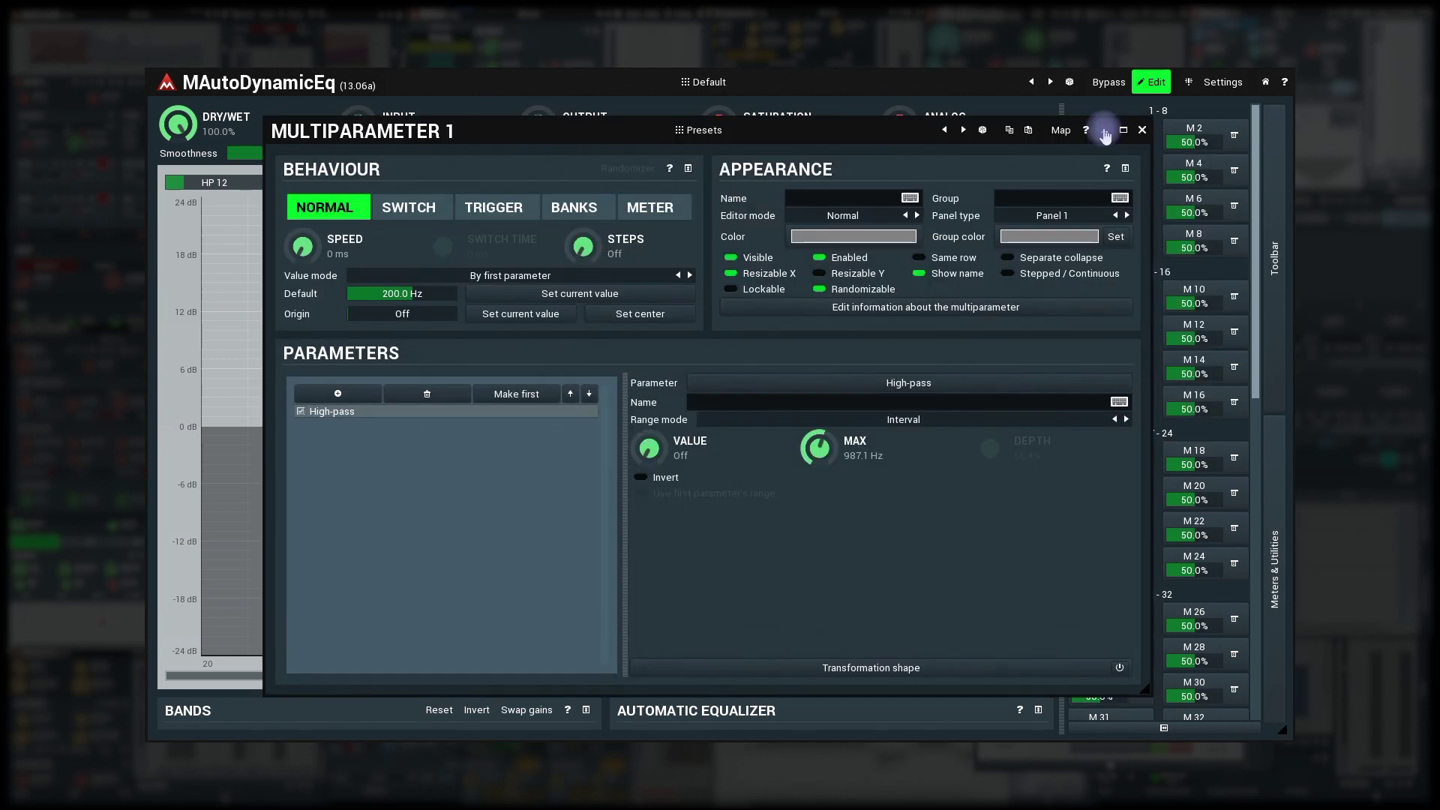
pyautogui.click(648, 298)
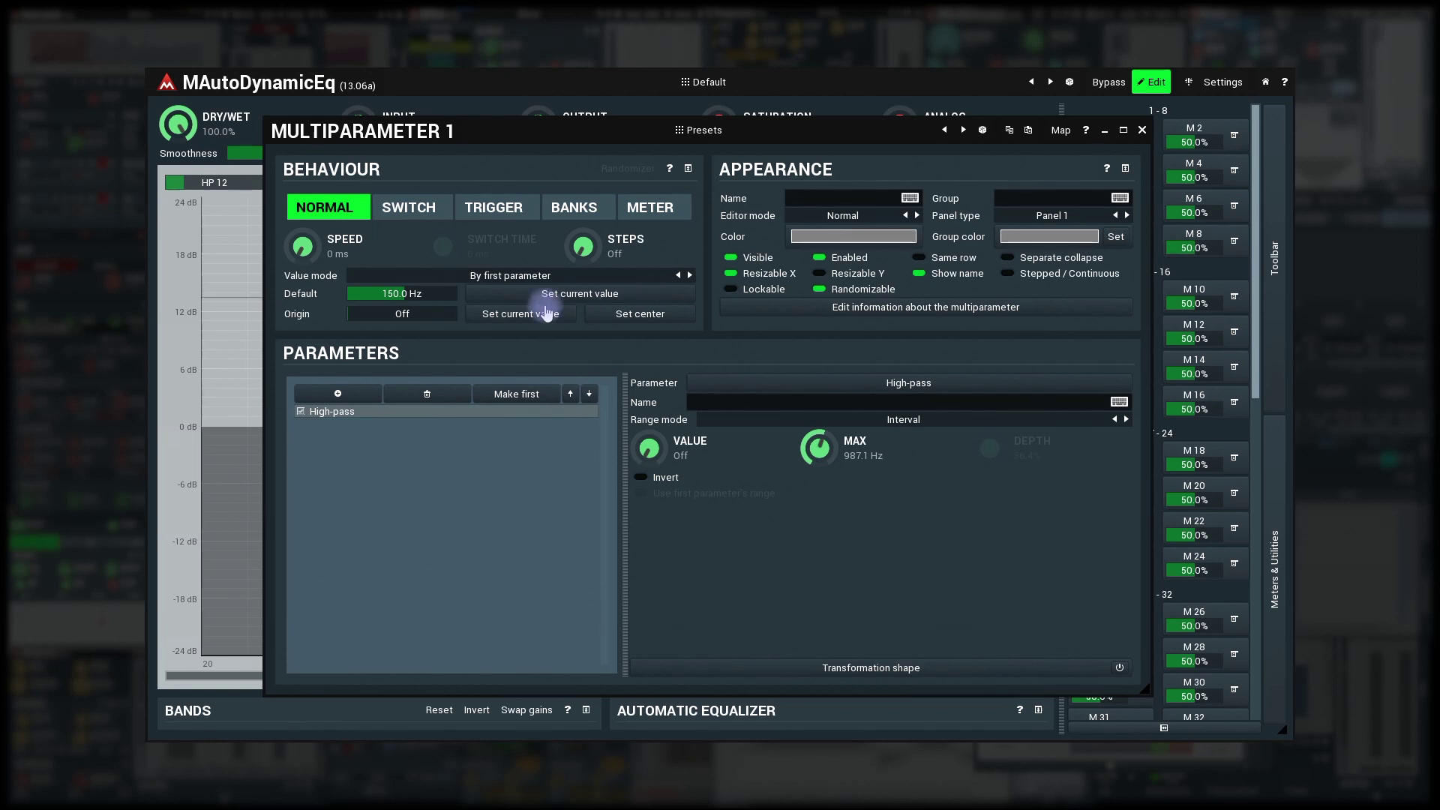
# Set multiparameter 1's origin to 100 Hz and lower the control's value to about 28 Hz
pyautogui.doubleClick(425, 313)
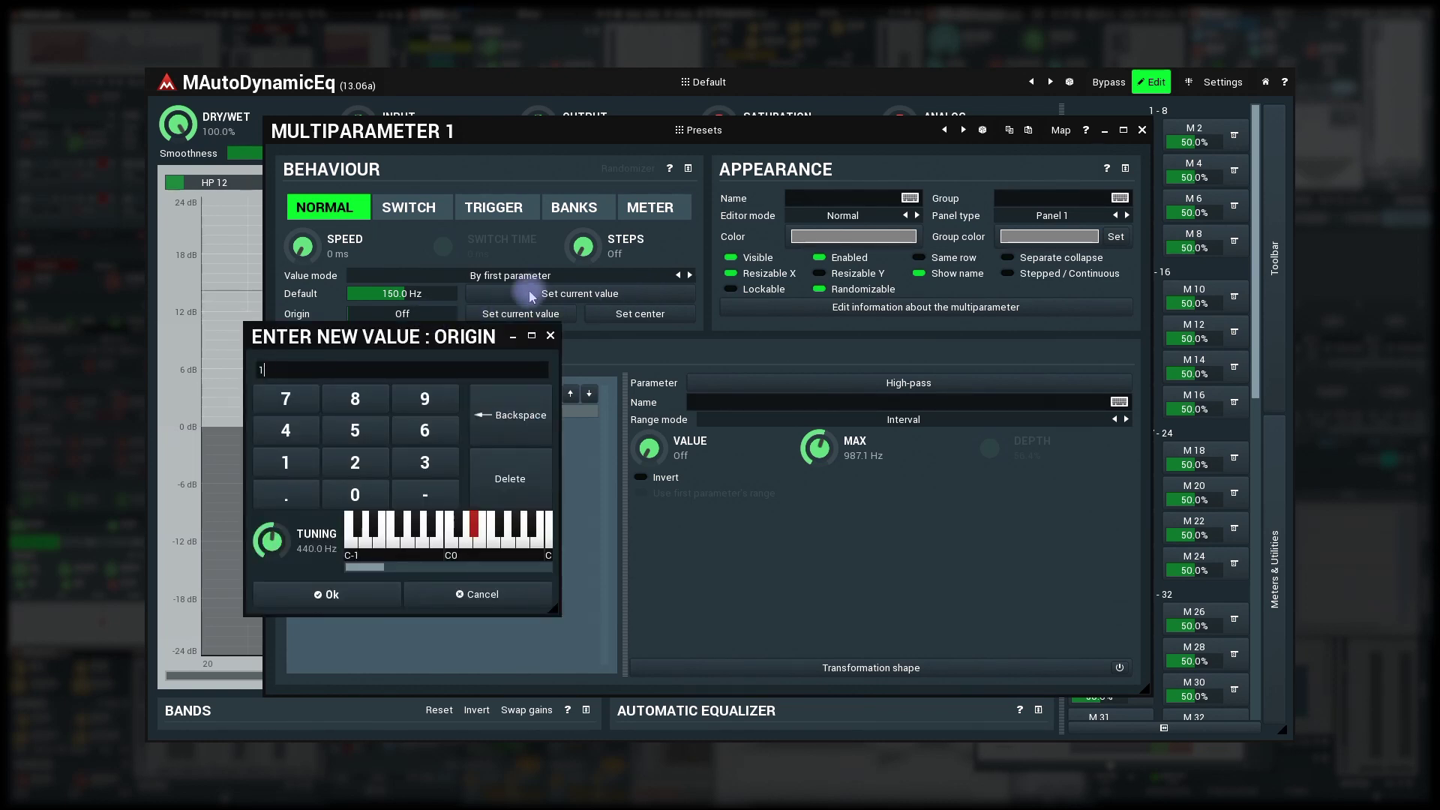
pyautogui.press('Return')
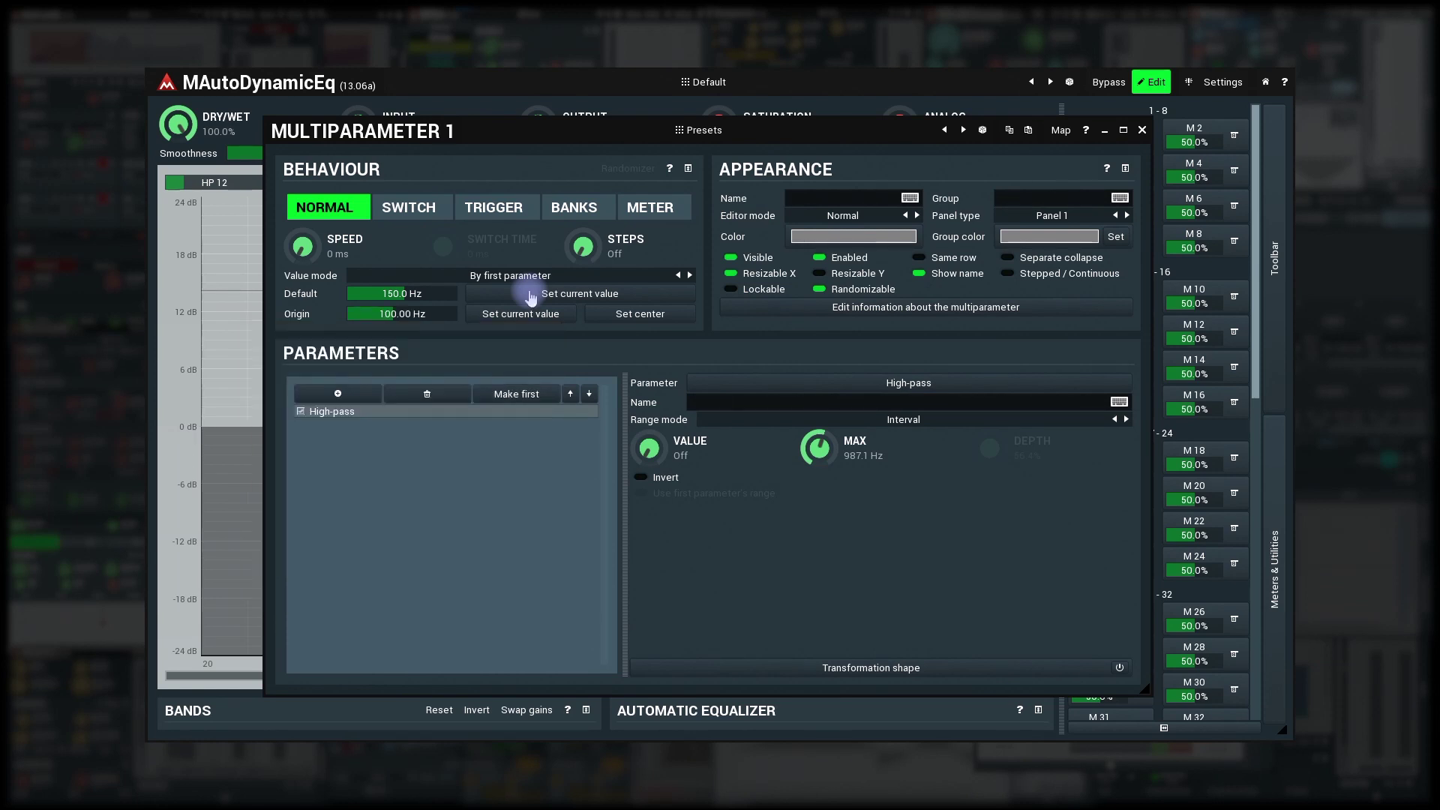
pyautogui.click(1141, 132)
pyautogui.moveTo(1099, 142)
pyautogui.mouseDown()
pyautogui.moveTo(1099, 174)
pyautogui.moveTo(1098, 120)
pyautogui.moveTo(1099, 161)
pyautogui.mouseUp()
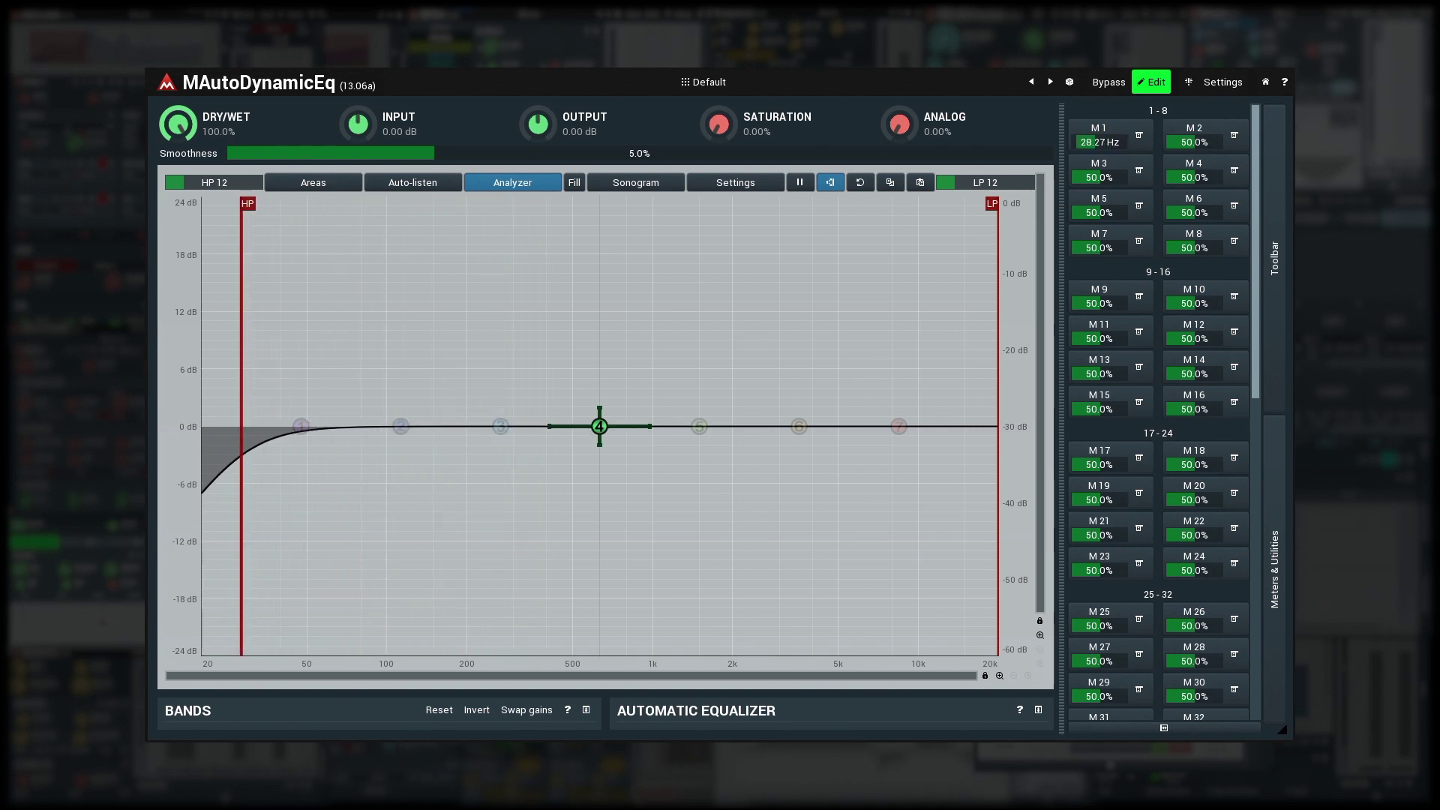
# Name multiparameter 1 High-Pass and close its settings
pyautogui.click(1103, 137)
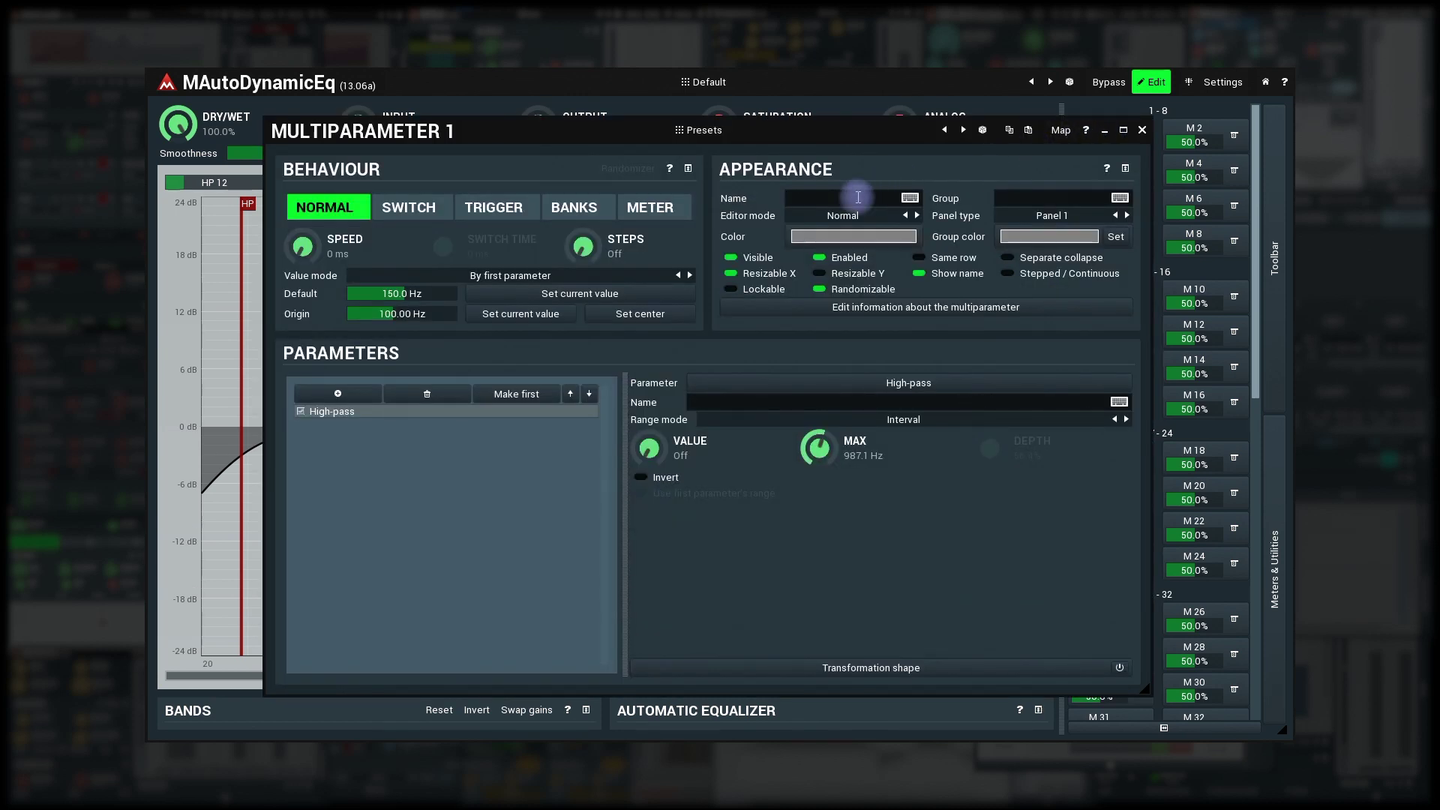
pyautogui.write('High-Pass')
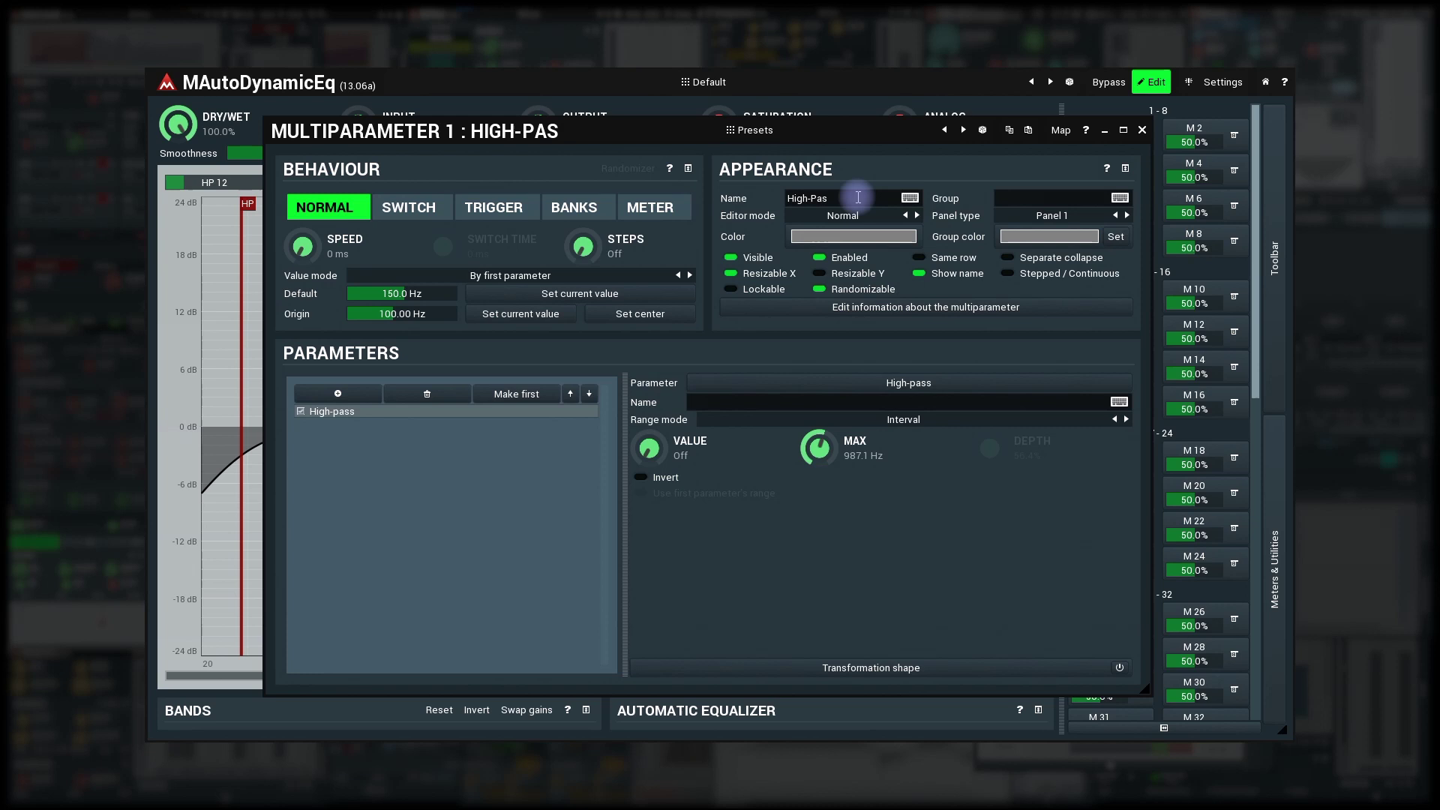
pyautogui.click(1141, 131)
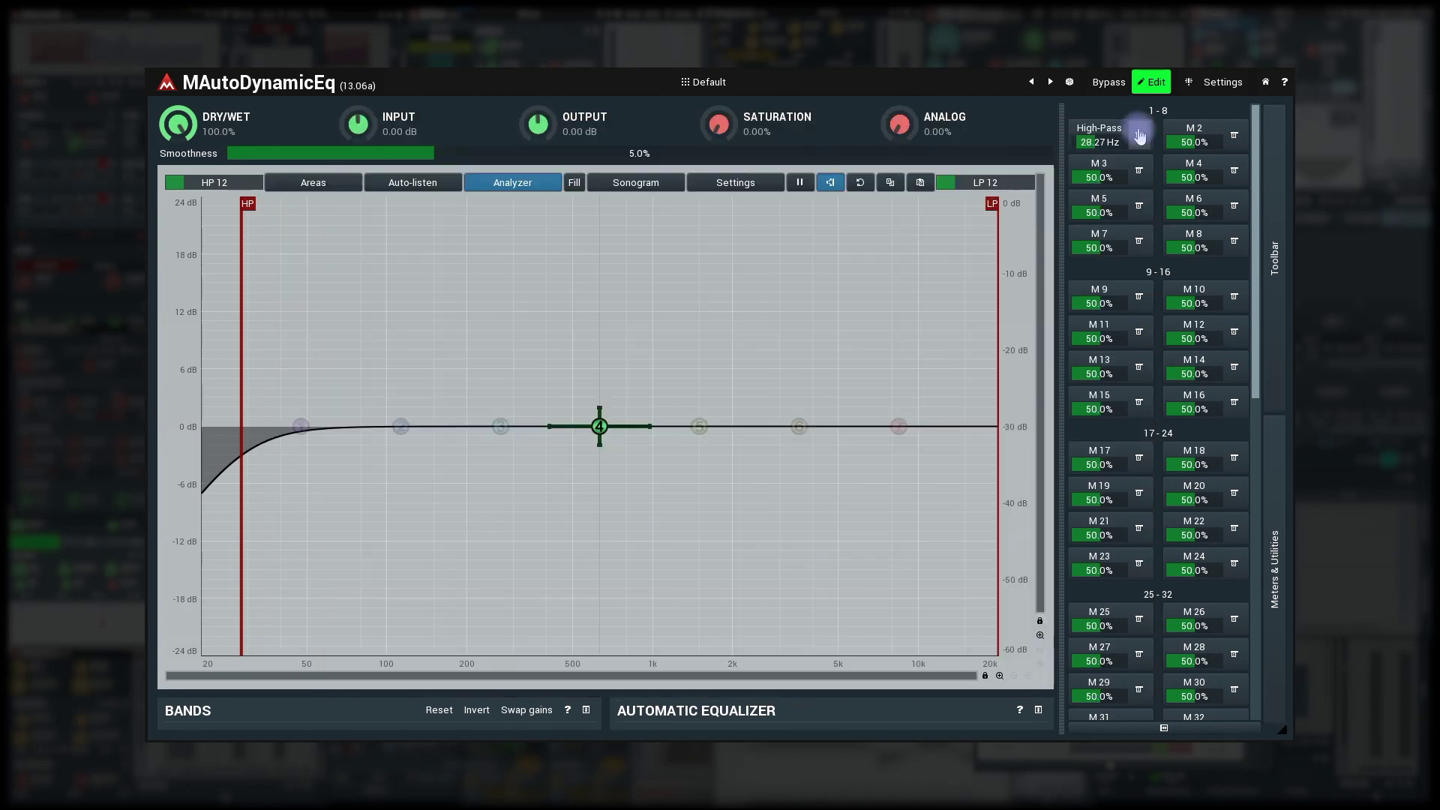
# Try the High-Pass knob outside edit mode at about 34 Hz and return to edit mode to compare the Input knob
pyautogui.click(1157, 85)
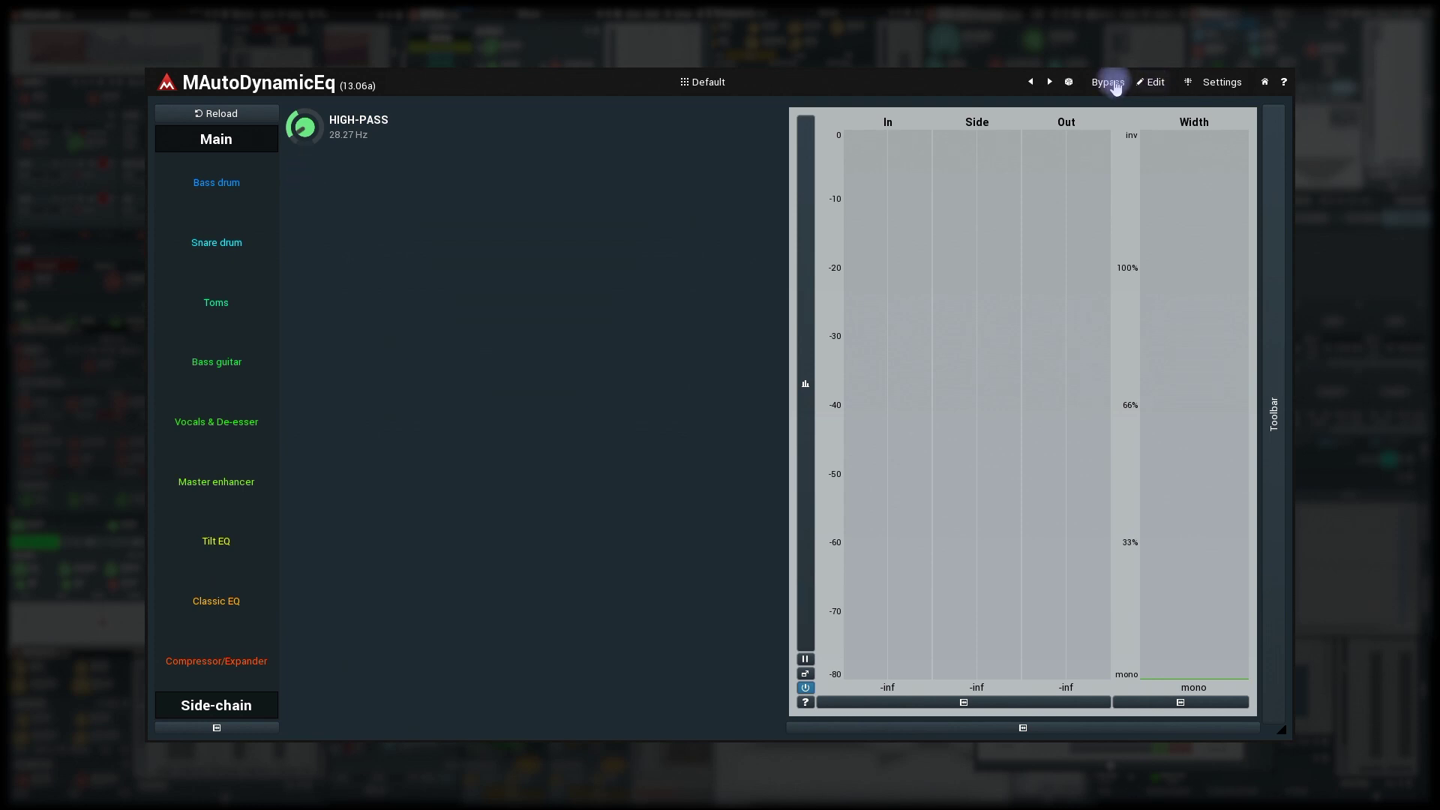
pyautogui.moveTo(304, 126)
pyautogui.mouseDown()
pyautogui.moveTo(304, 84)
pyautogui.moveTo(304, 126)
pyautogui.mouseUp()
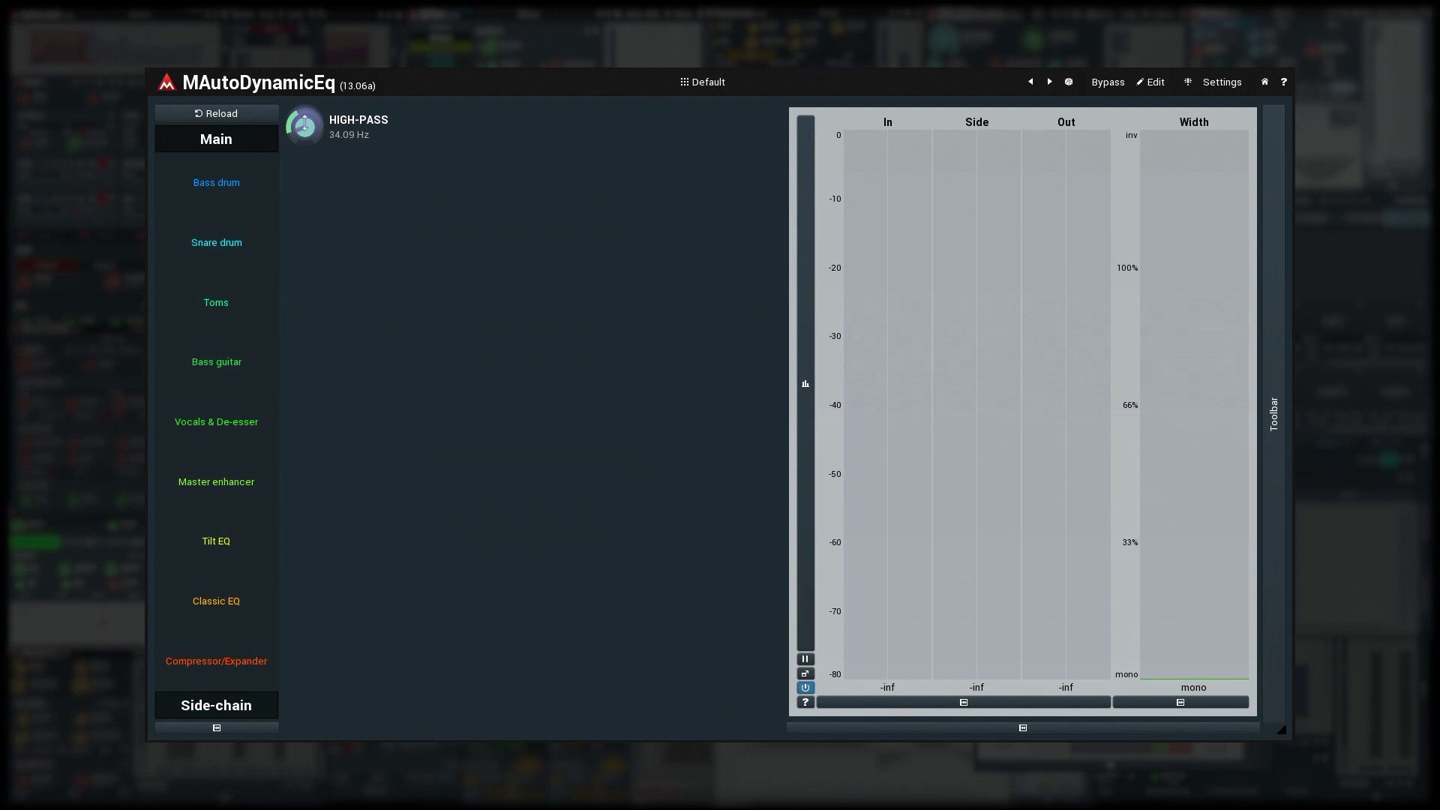
pyautogui.click(1166, 84)
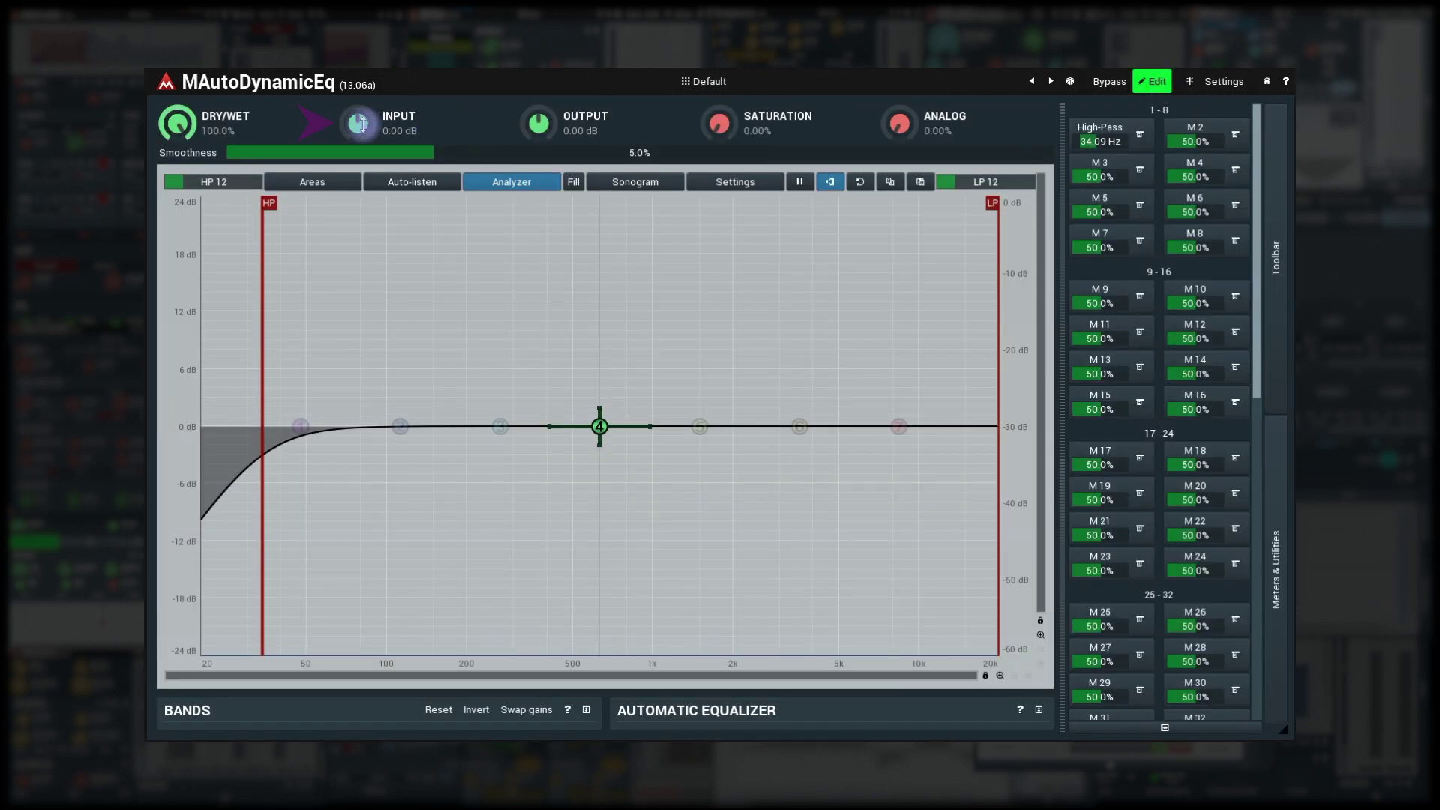
pyautogui.moveTo(359, 124)
pyautogui.mouseDown()
pyautogui.moveTo(360, 79)
pyautogui.moveTo(360, 163)
pyautogui.moveTo(360, 124)
pyautogui.mouseUp()
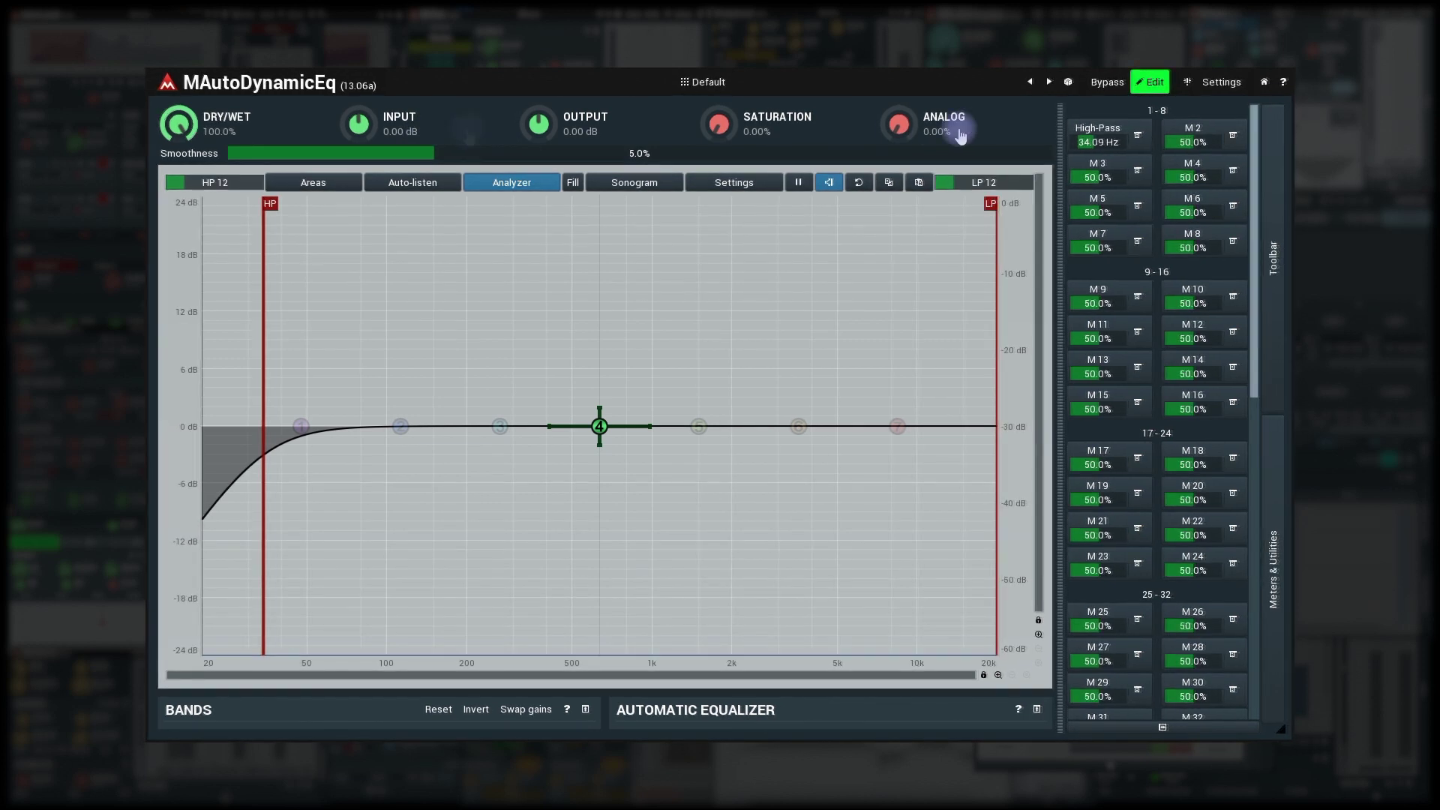
# Try the current value and the center as the High-Pass multiparameter's origin, and return the origin to Off
pyautogui.click(1095, 135)
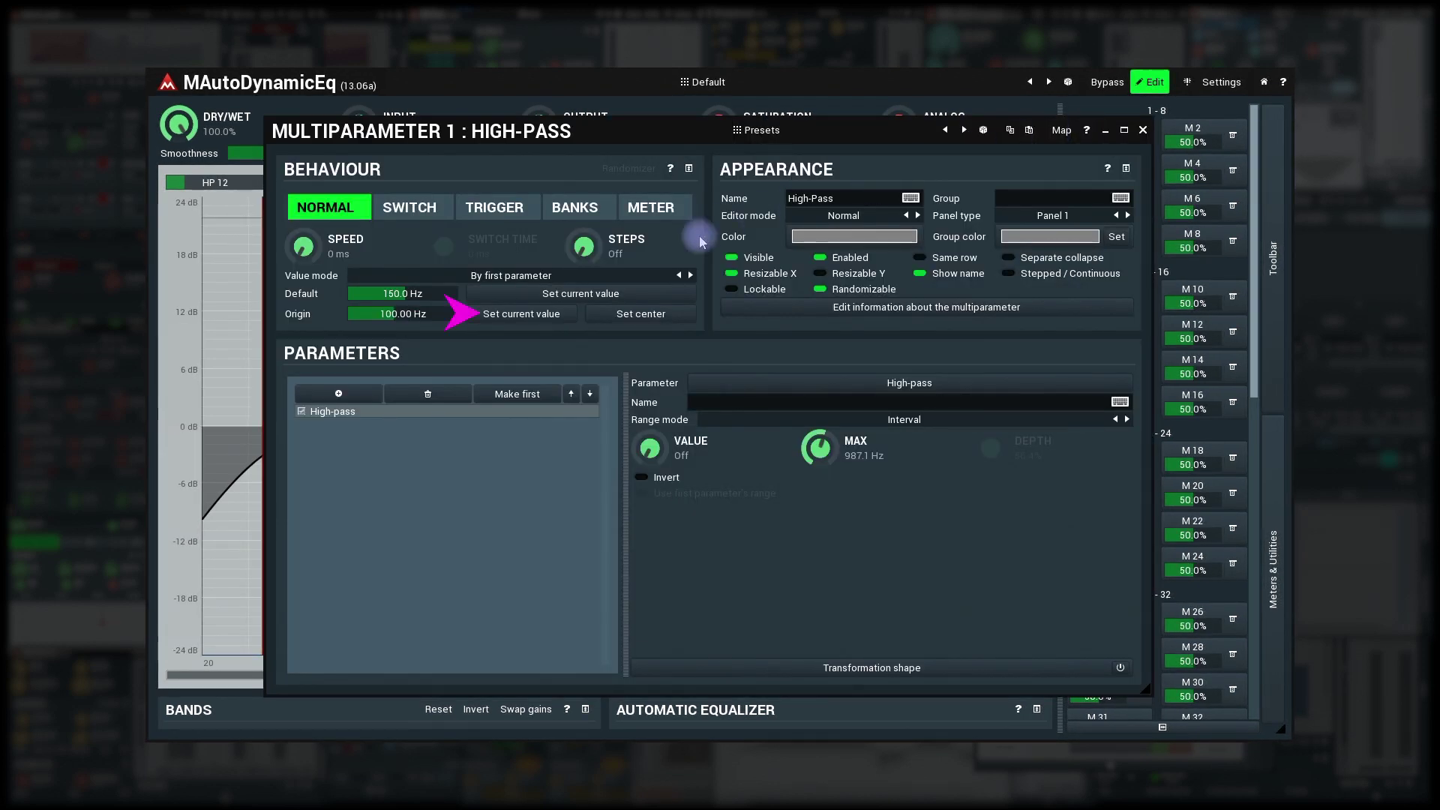
pyautogui.click(523, 314)
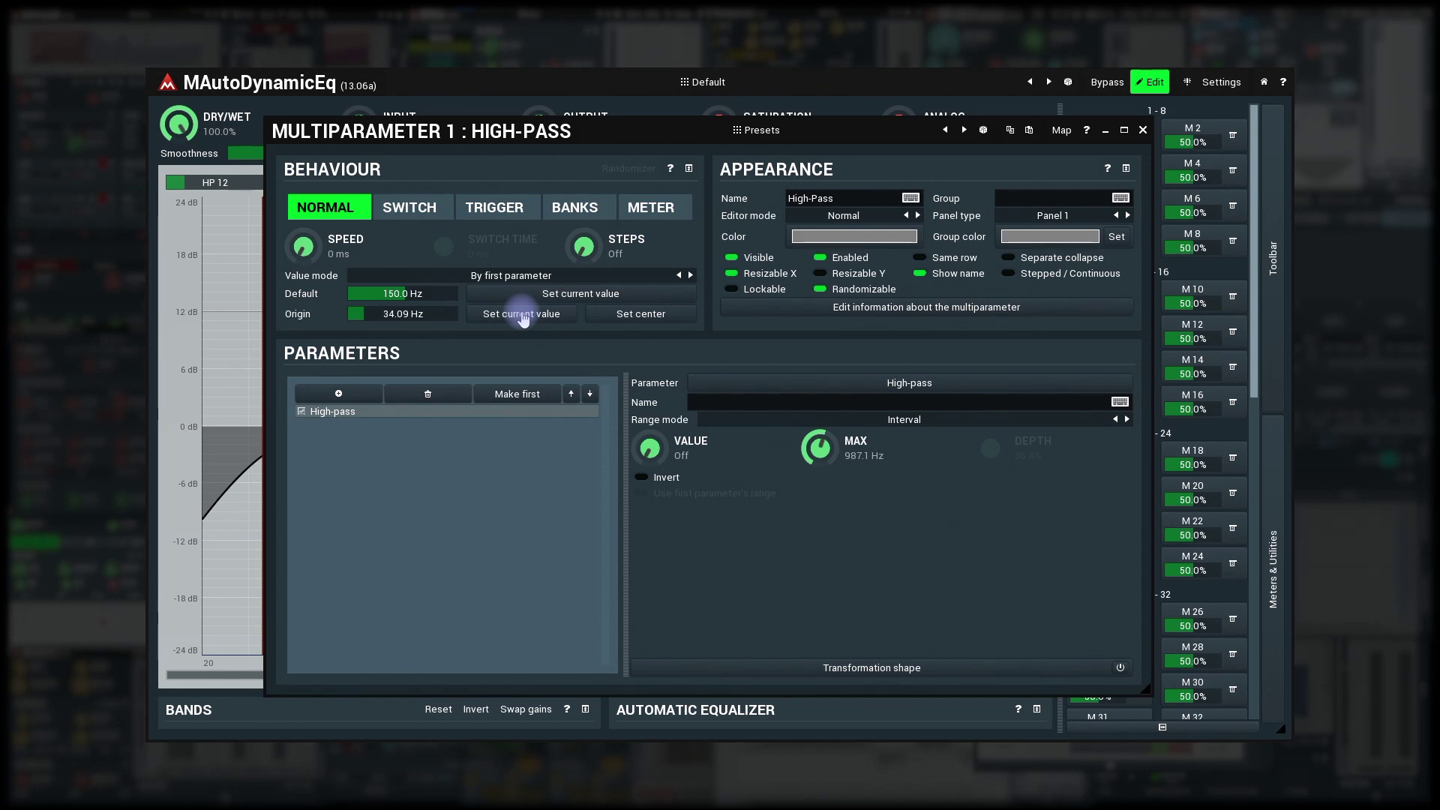
pyautogui.click(641, 315)
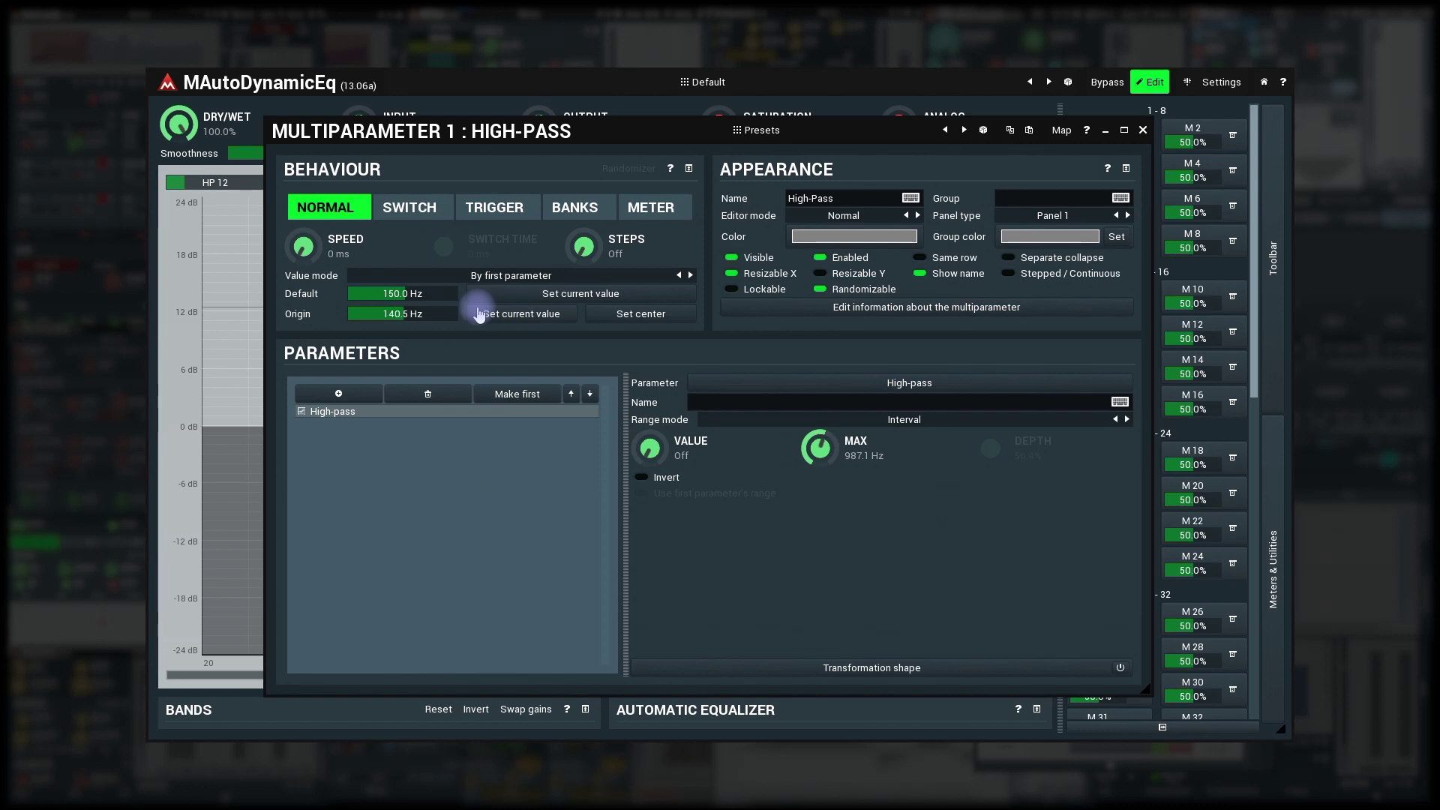
pyautogui.moveTo(436, 311)
pyautogui.mouseDown()
pyautogui.moveTo(437, 352)
pyautogui.moveTo(437, 308)
pyautogui.mouseUp()
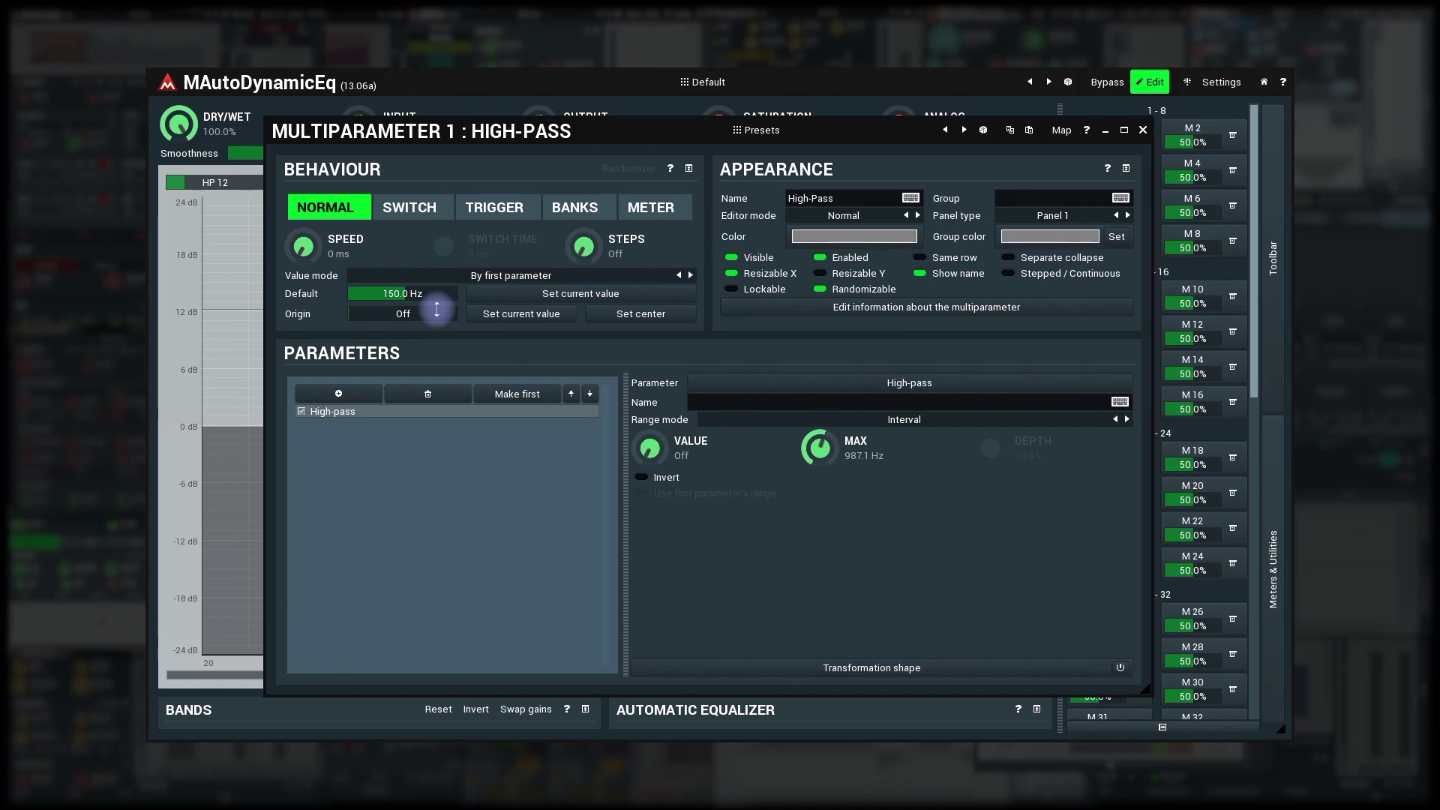
# Try the High-Pass multiparameter with a speed of 1000 ms and reset the speed to 0 ms
pyautogui.doubleClick(306, 252)
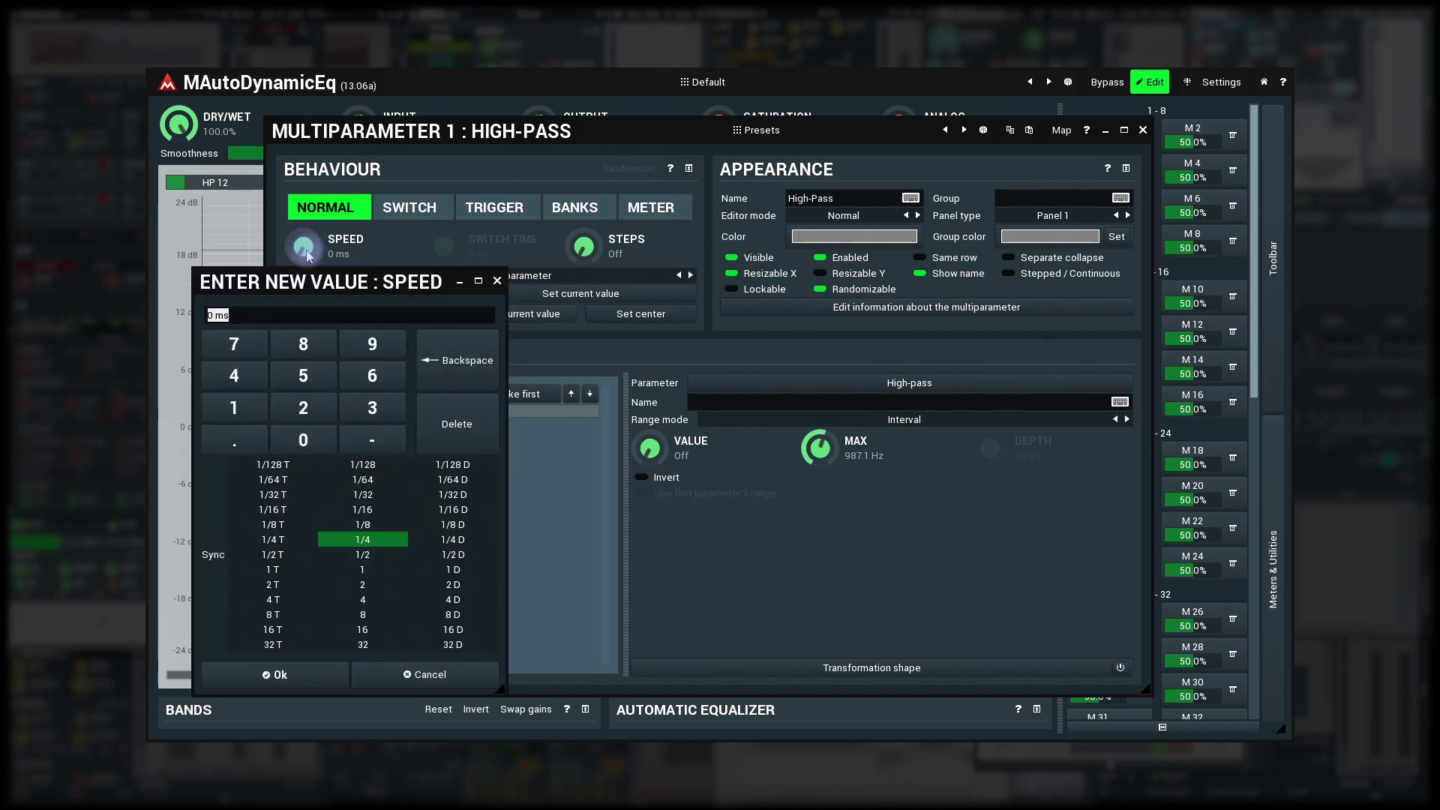
pyautogui.press('Return')
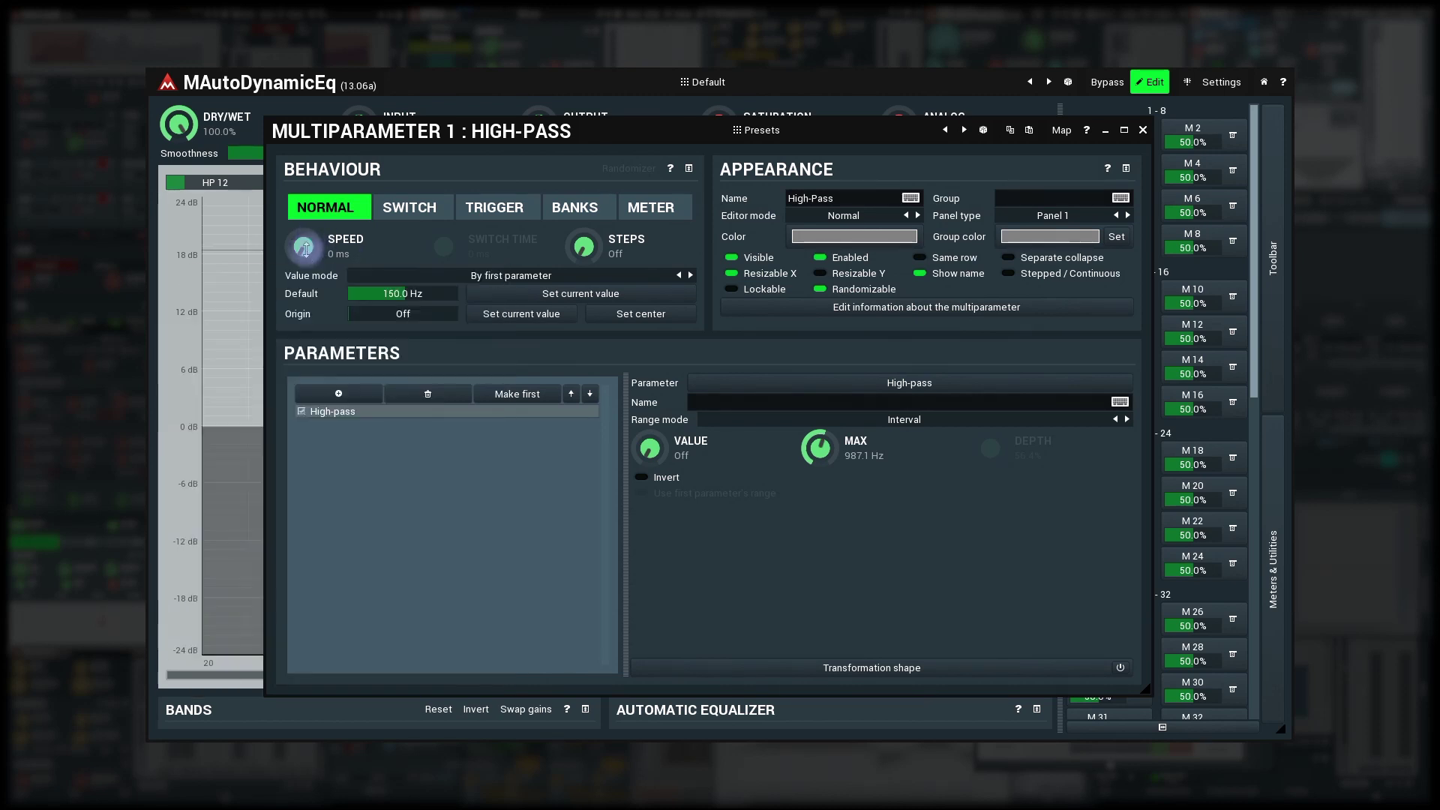
pyautogui.click(1142, 131)
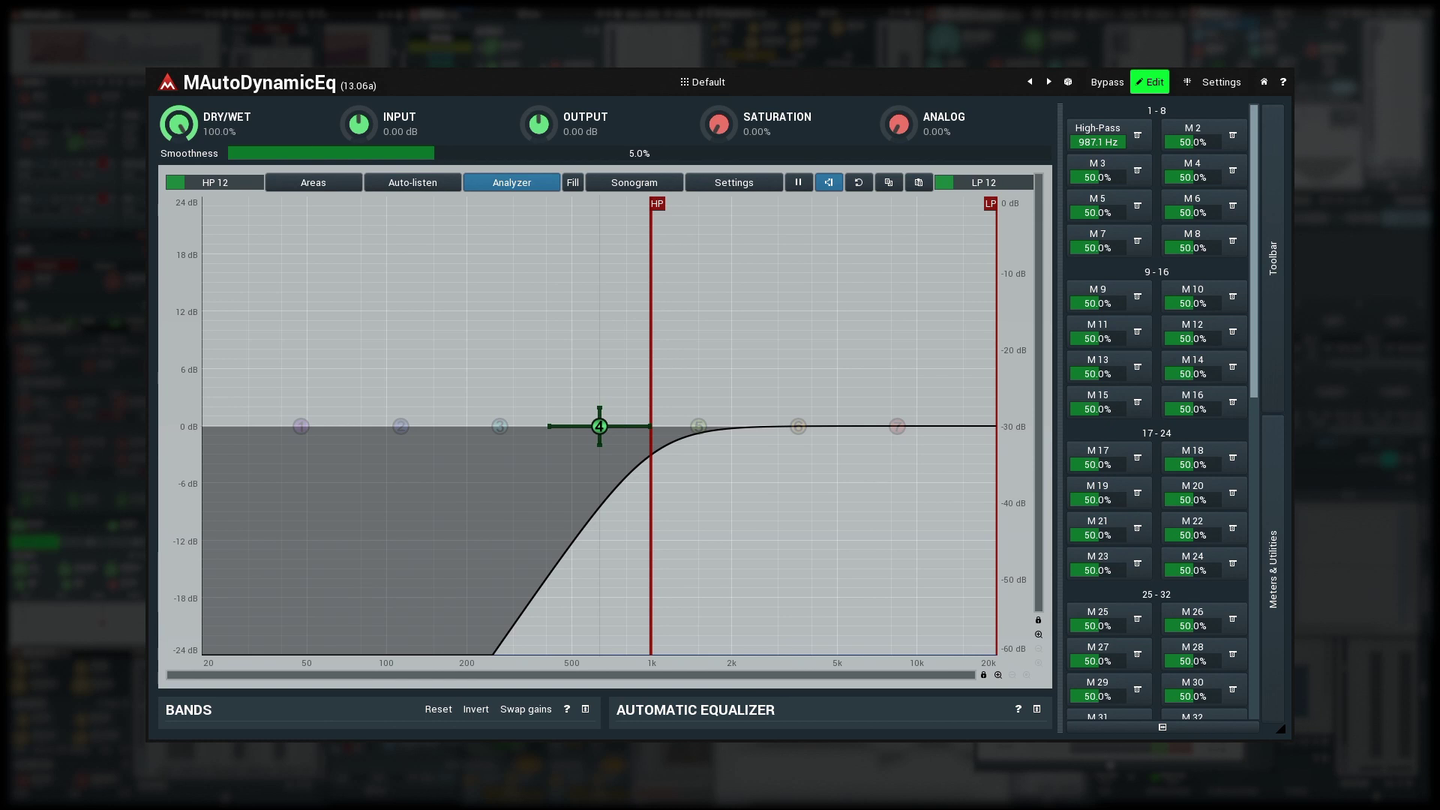
pyautogui.click(1095, 133)
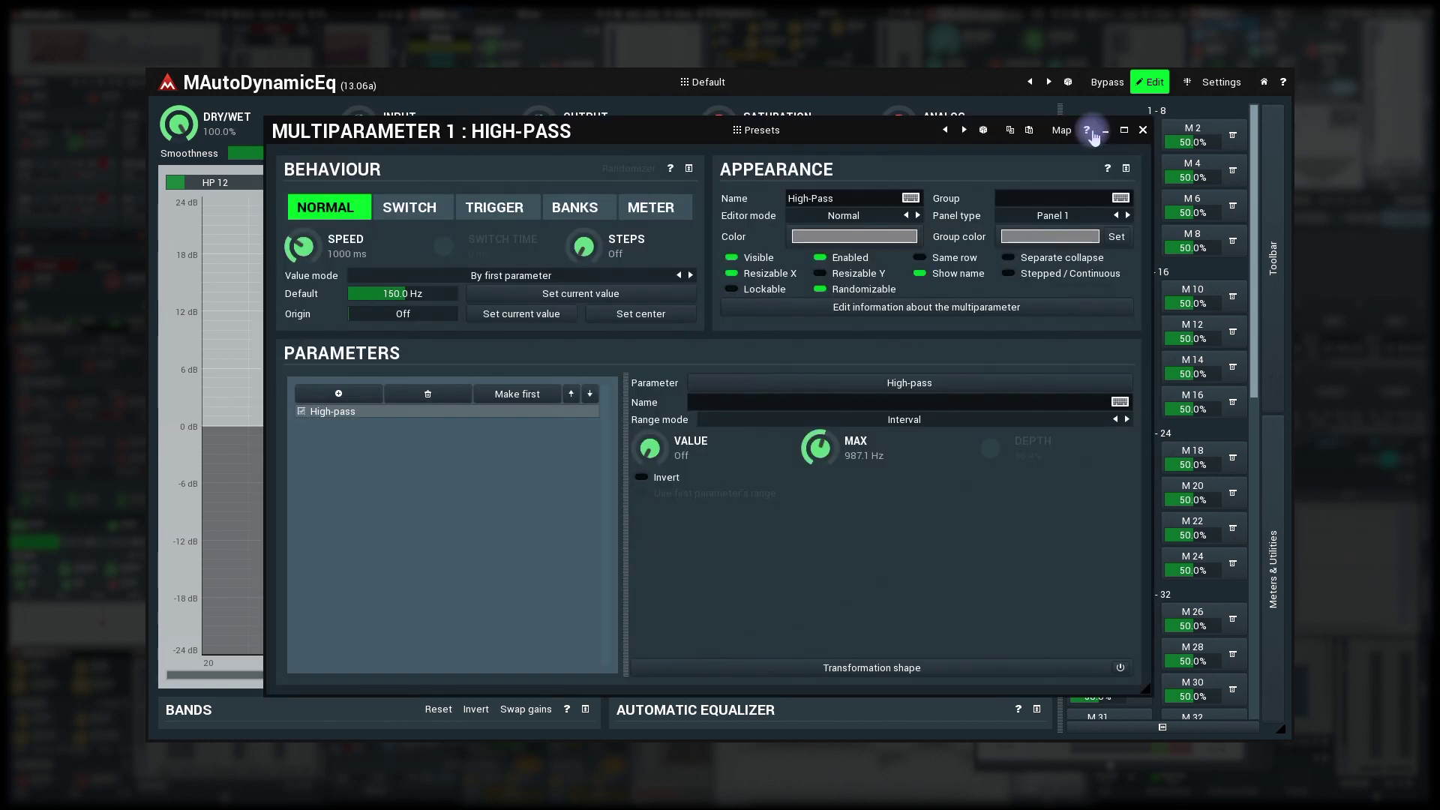
pyautogui.doubleClick(306, 246)
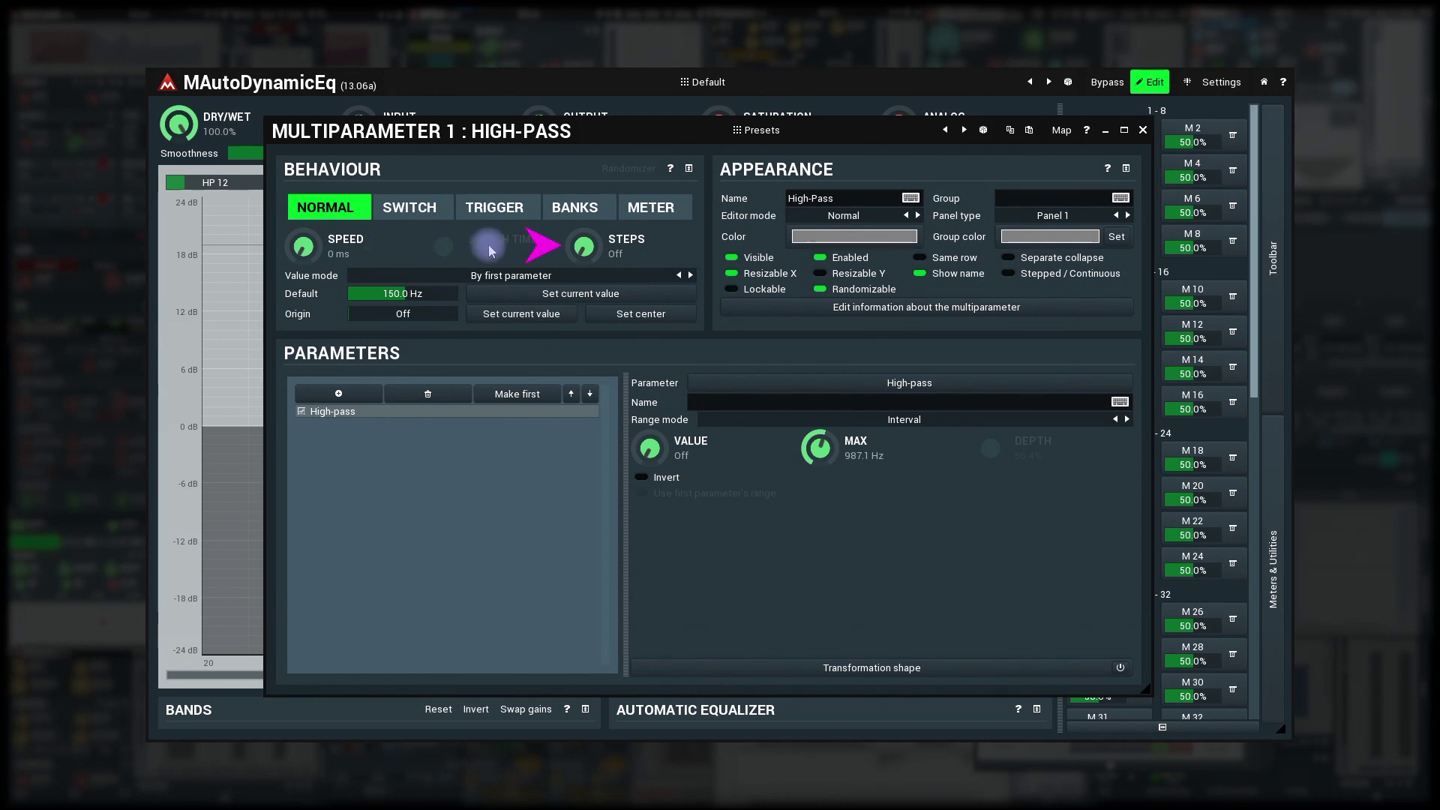
# Try the High-Pass multiparameter with 5 steps by sweeping its knob with the settings closed
pyautogui.doubleClick(584, 248)
pyautogui.write('5')
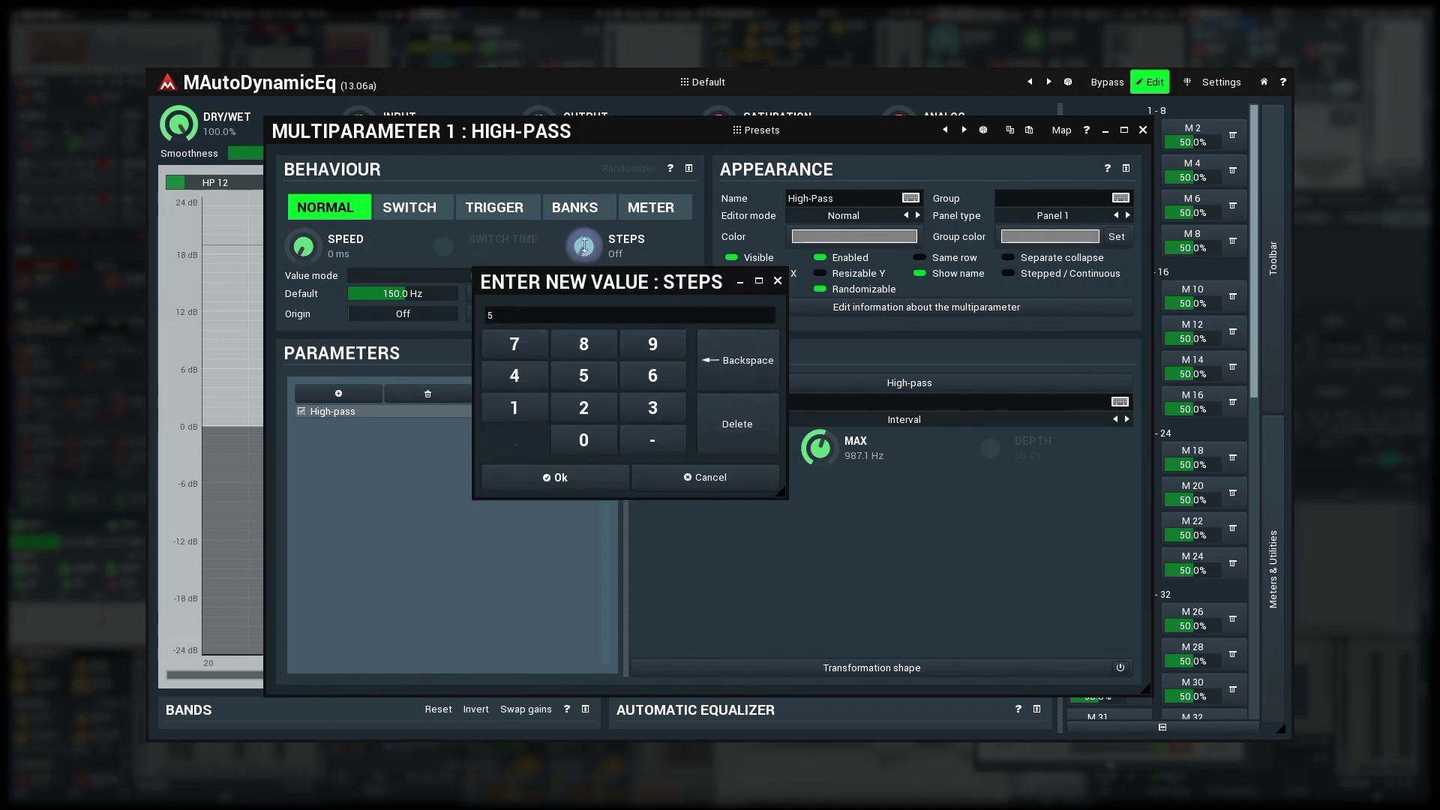
pyautogui.press('Return')
pyautogui.click(1143, 130)
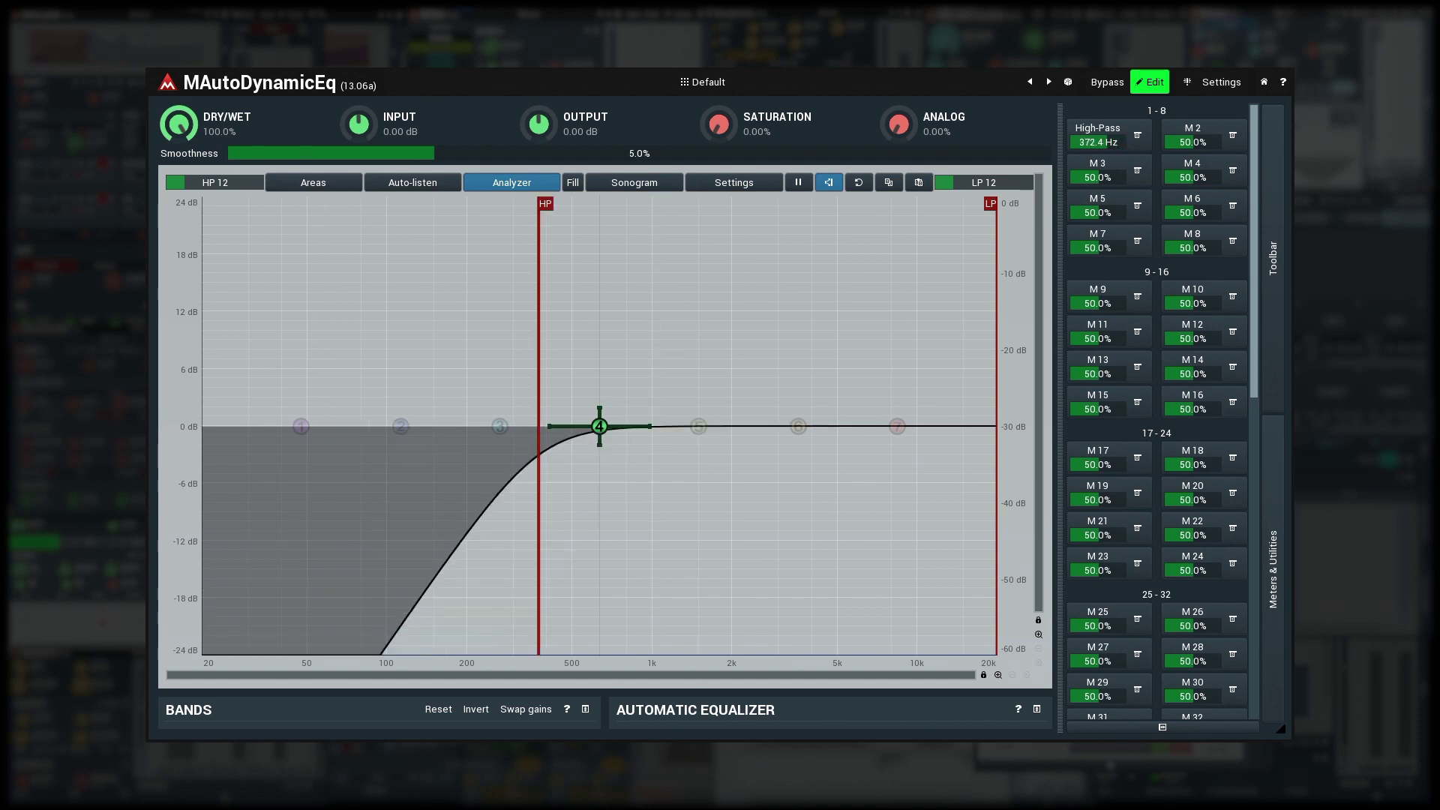
pyautogui.moveTo(1116, 142); pyautogui.dragTo(1116, 142)
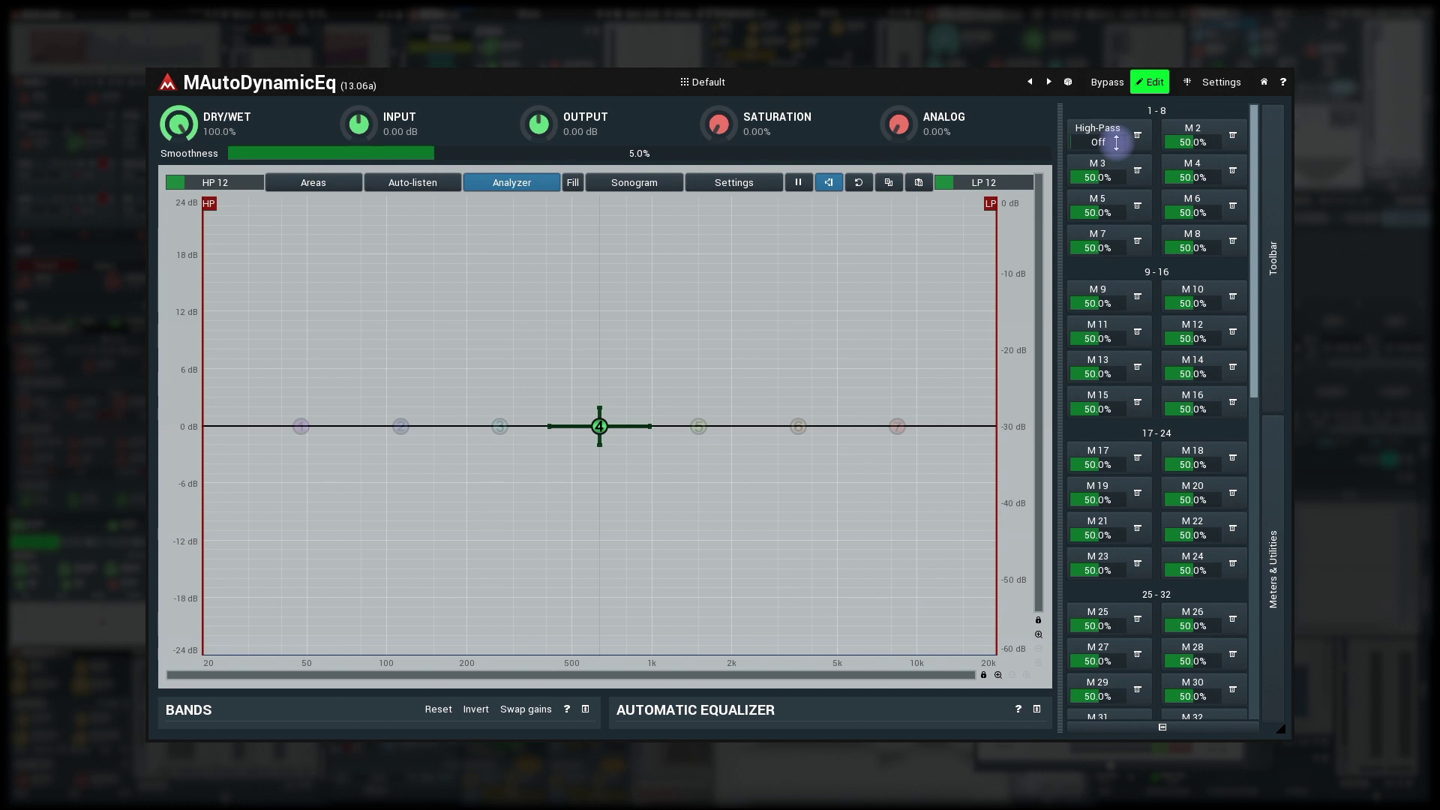
# Set the High-Pass multiparameter's behaviour to Switch and close its settings
pyautogui.click(1115, 142)
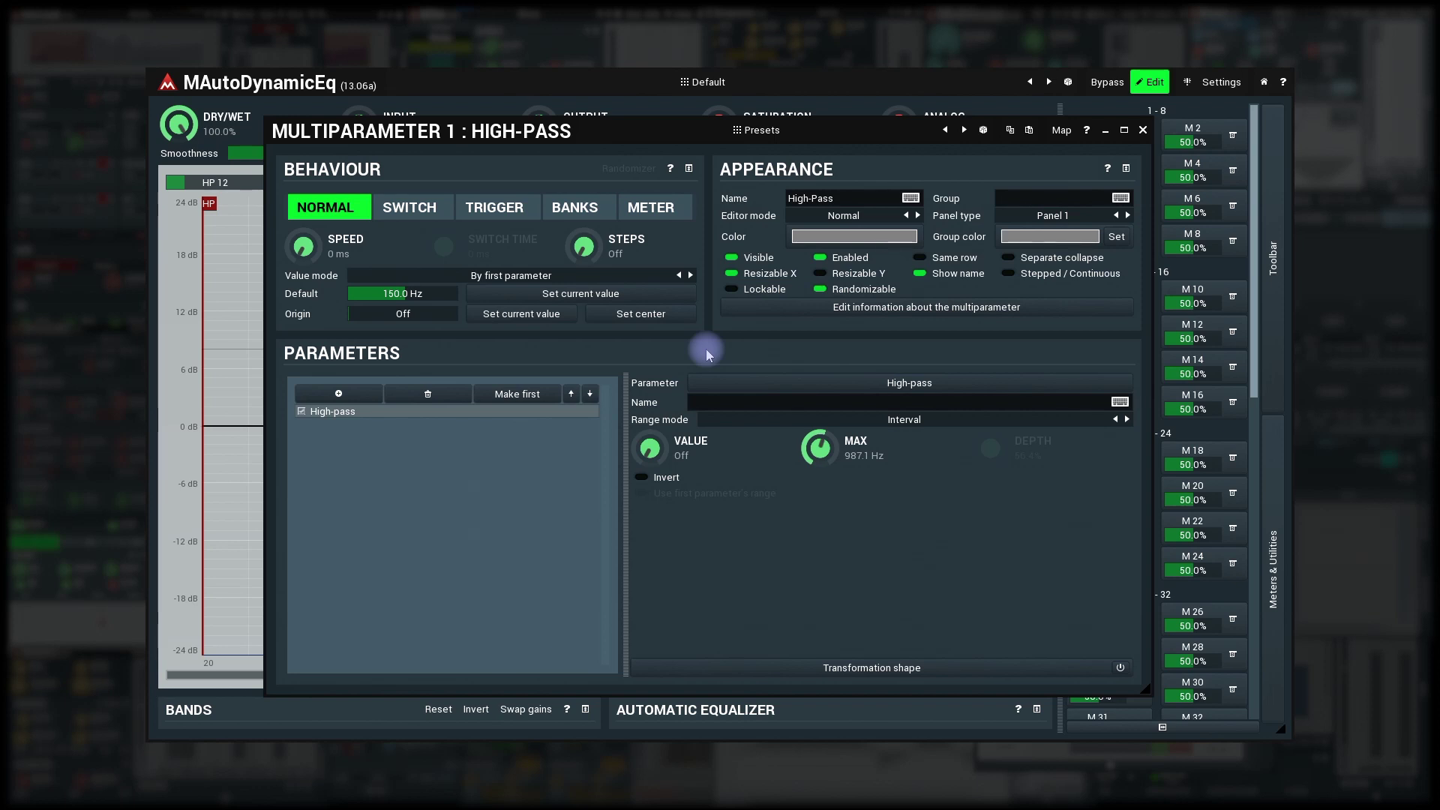
pyautogui.click(417, 214)
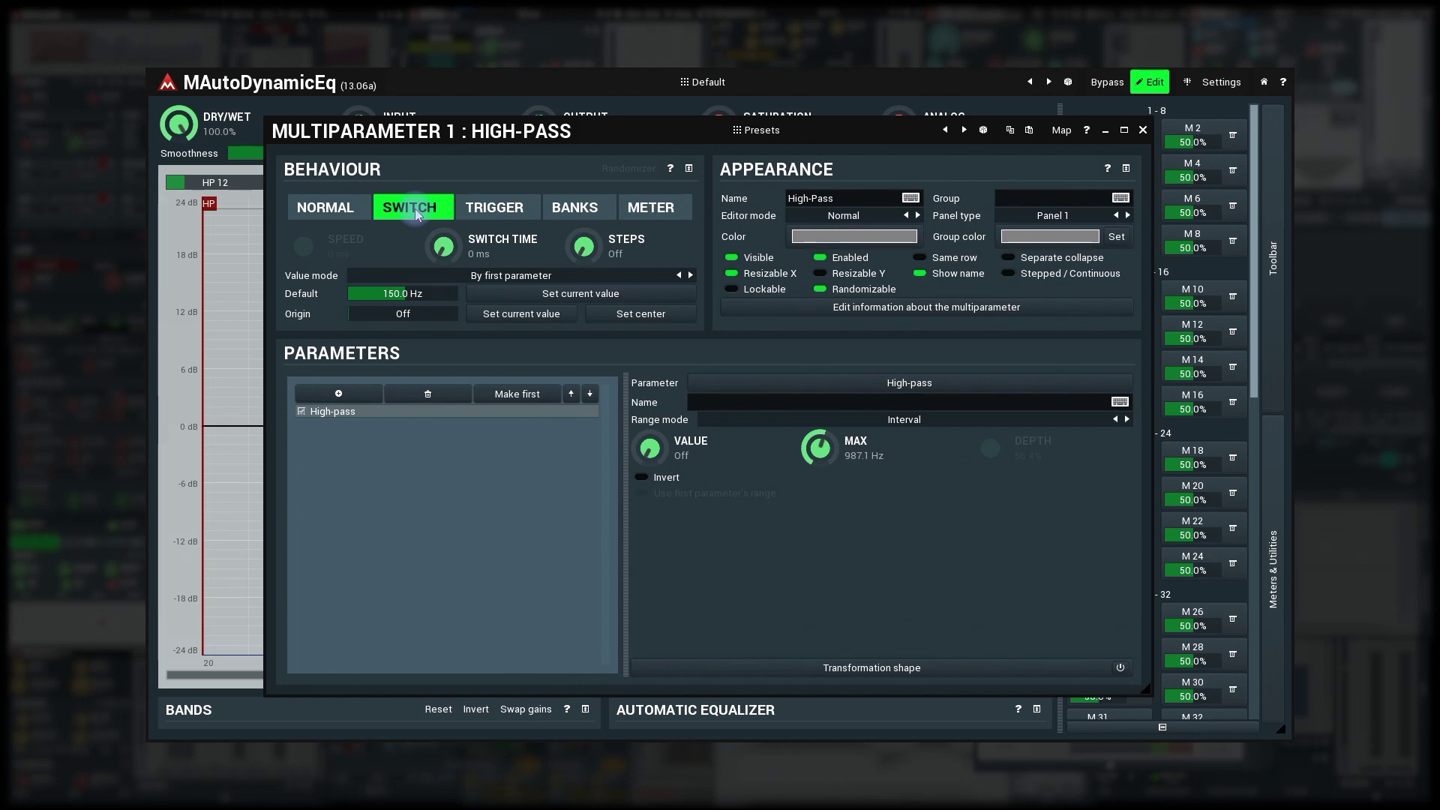
pyautogui.click(1141, 132)
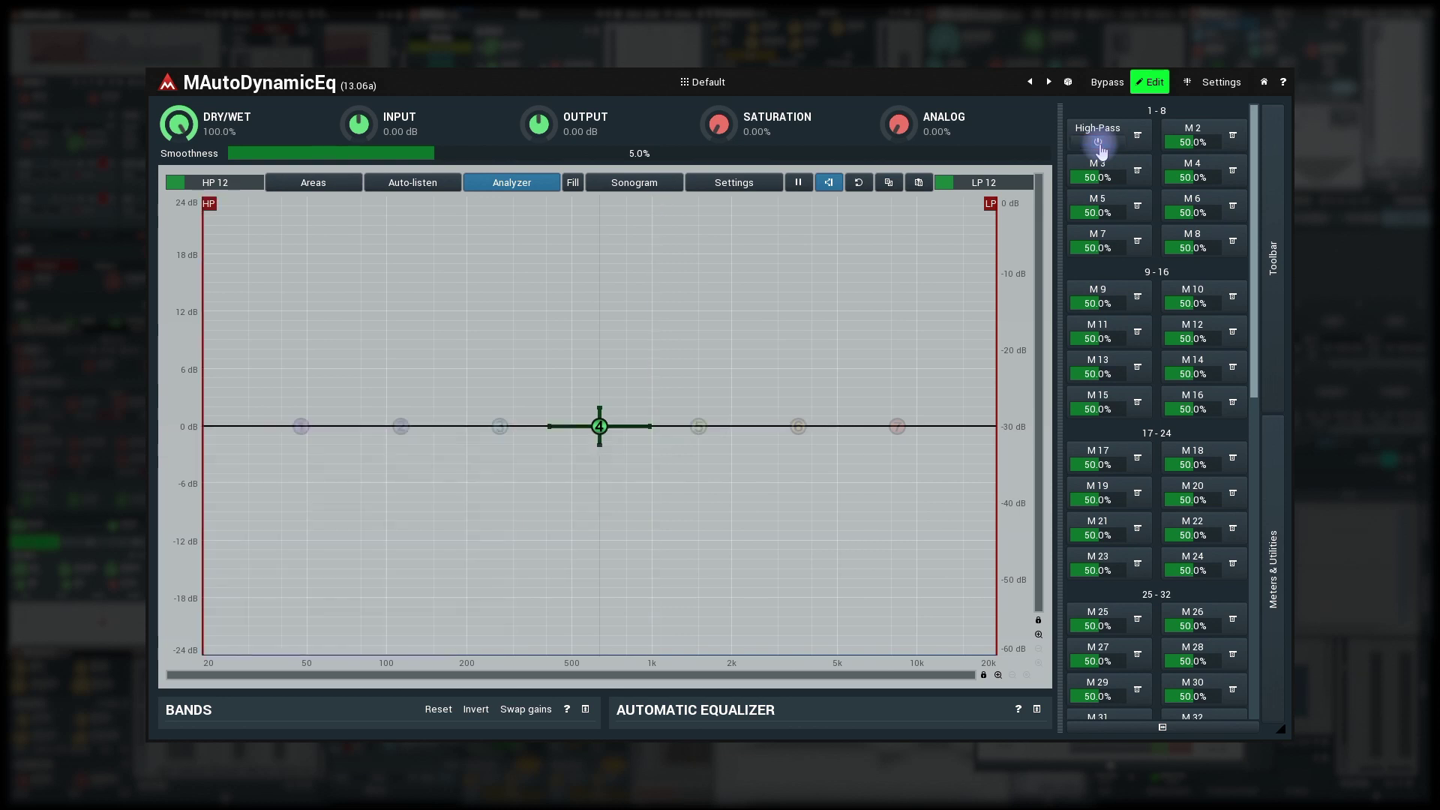
# Set the High-Pass multiparameter's switch time to 1000 ms and close its settings
pyautogui.click(1102, 136)
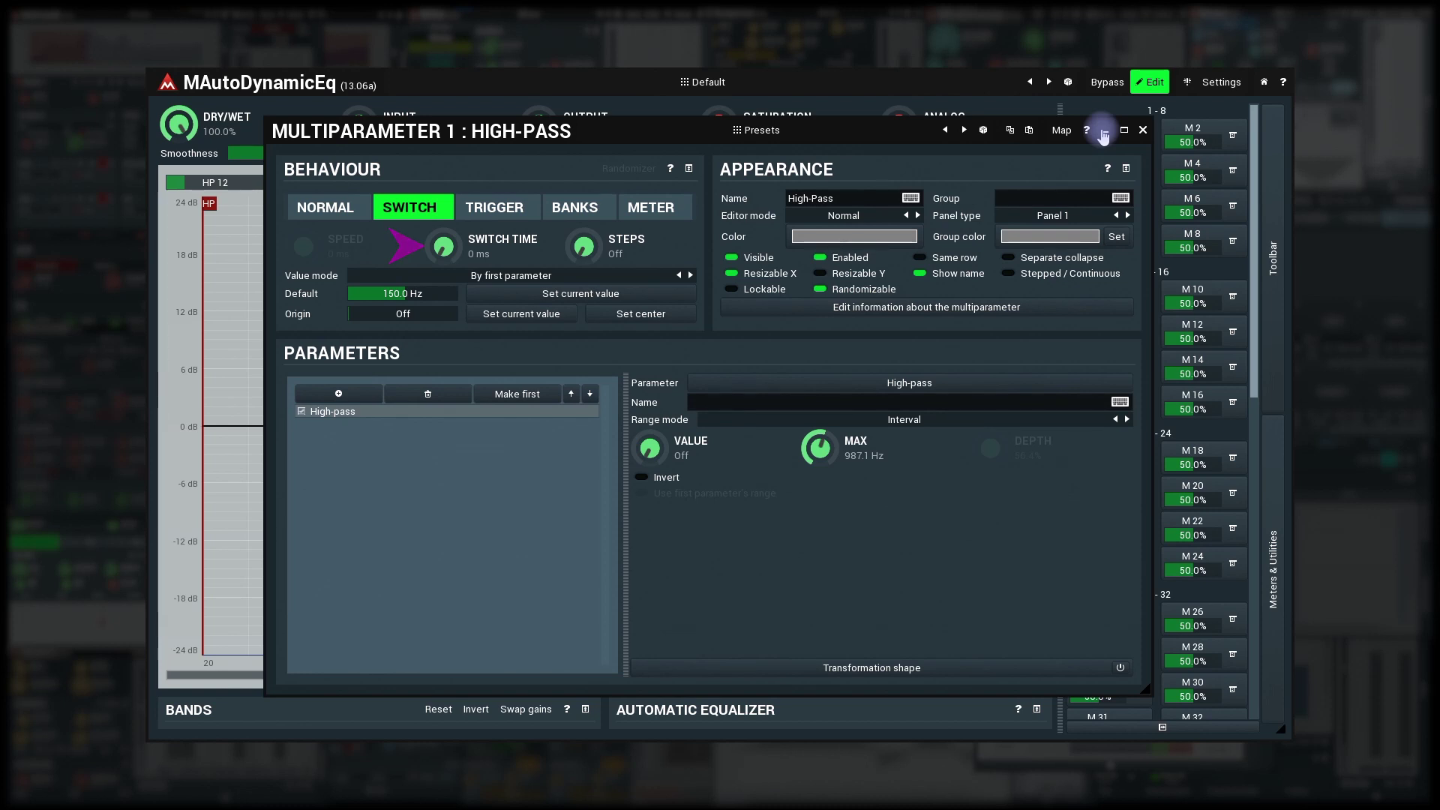
pyautogui.doubleClick(448, 244)
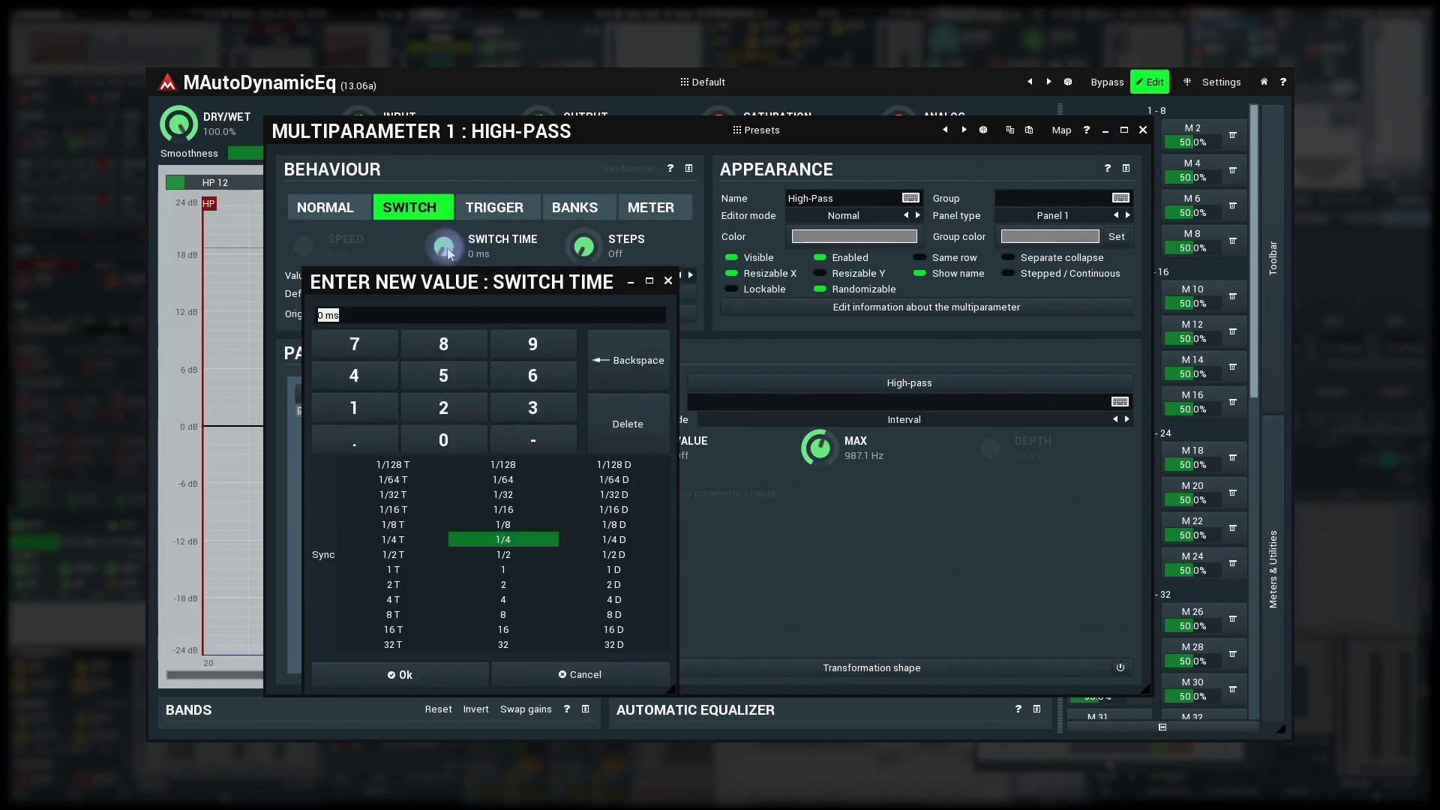
pyautogui.write('1000')
pyautogui.press('Return')
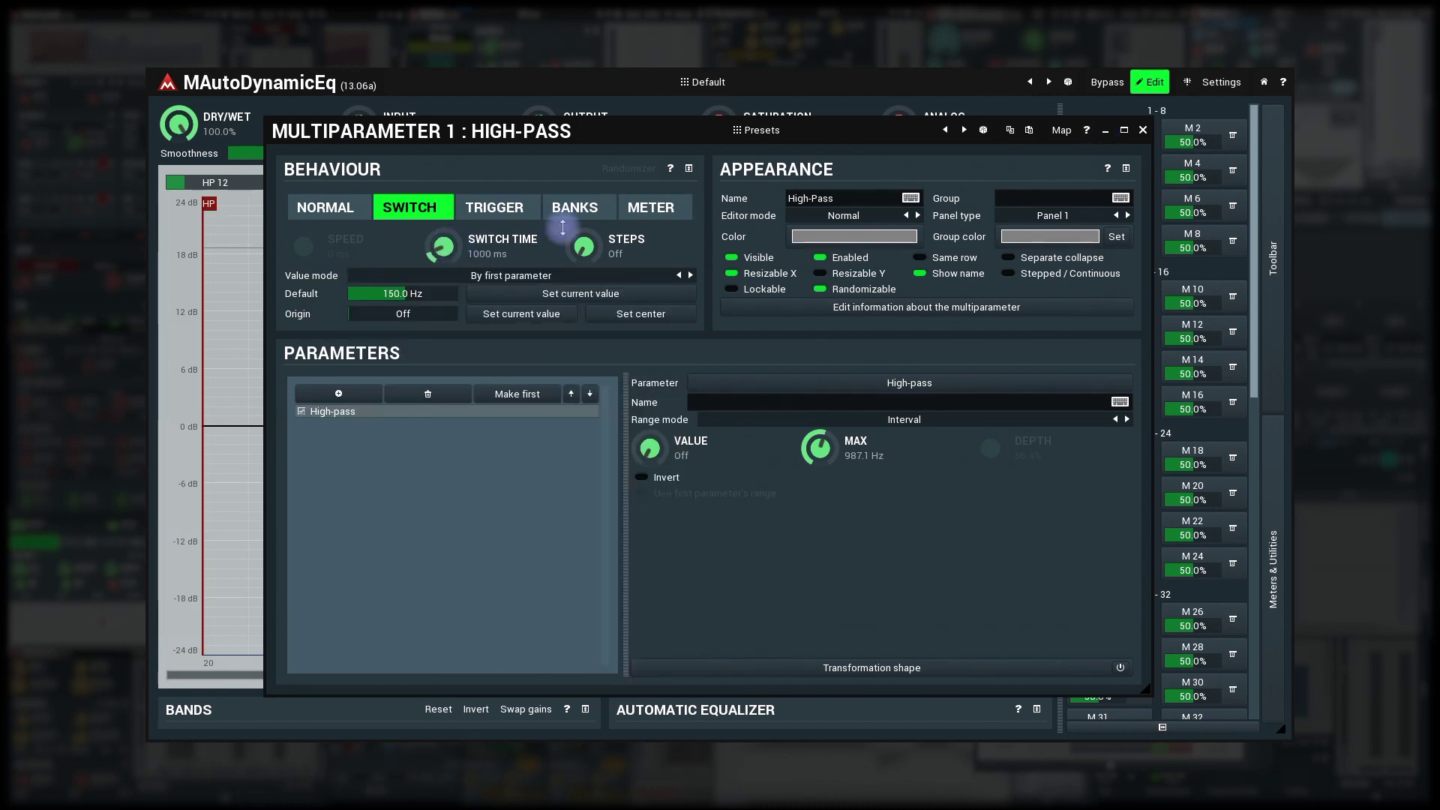
pyautogui.click(1143, 131)
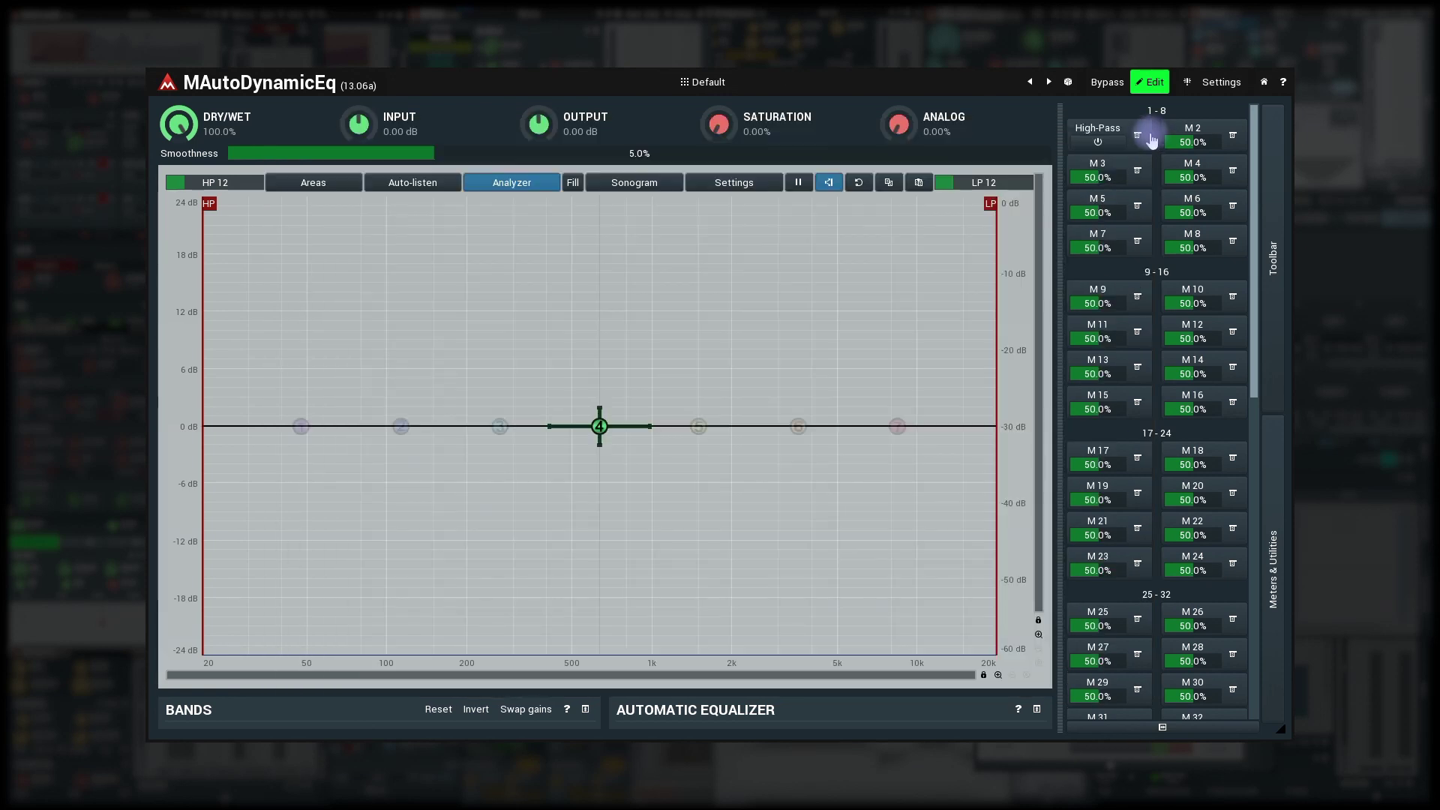
# Toggle the High-Pass switch on and off twice to test the gradual transition of the filter
pyautogui.click(1108, 149)
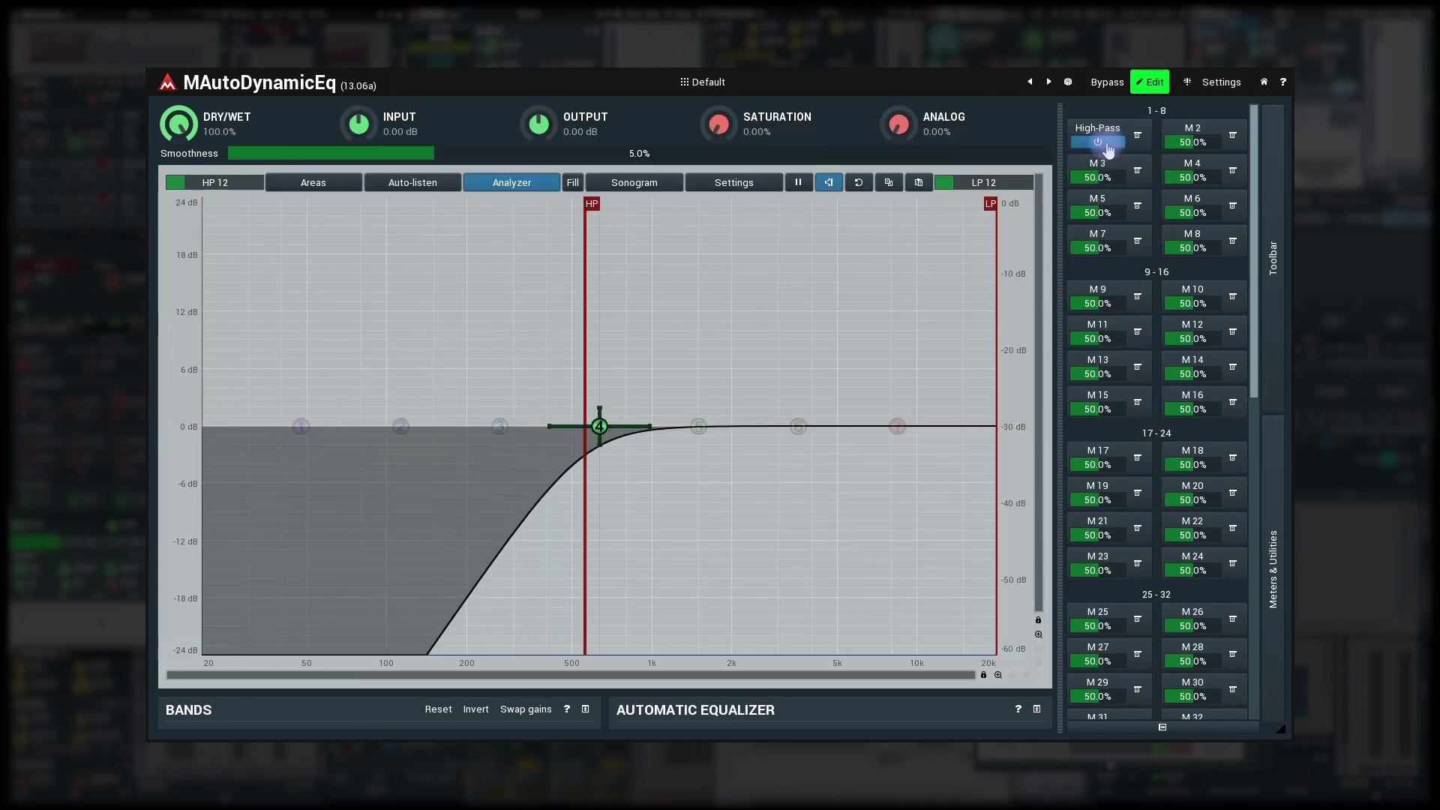
pyautogui.click(1109, 150)
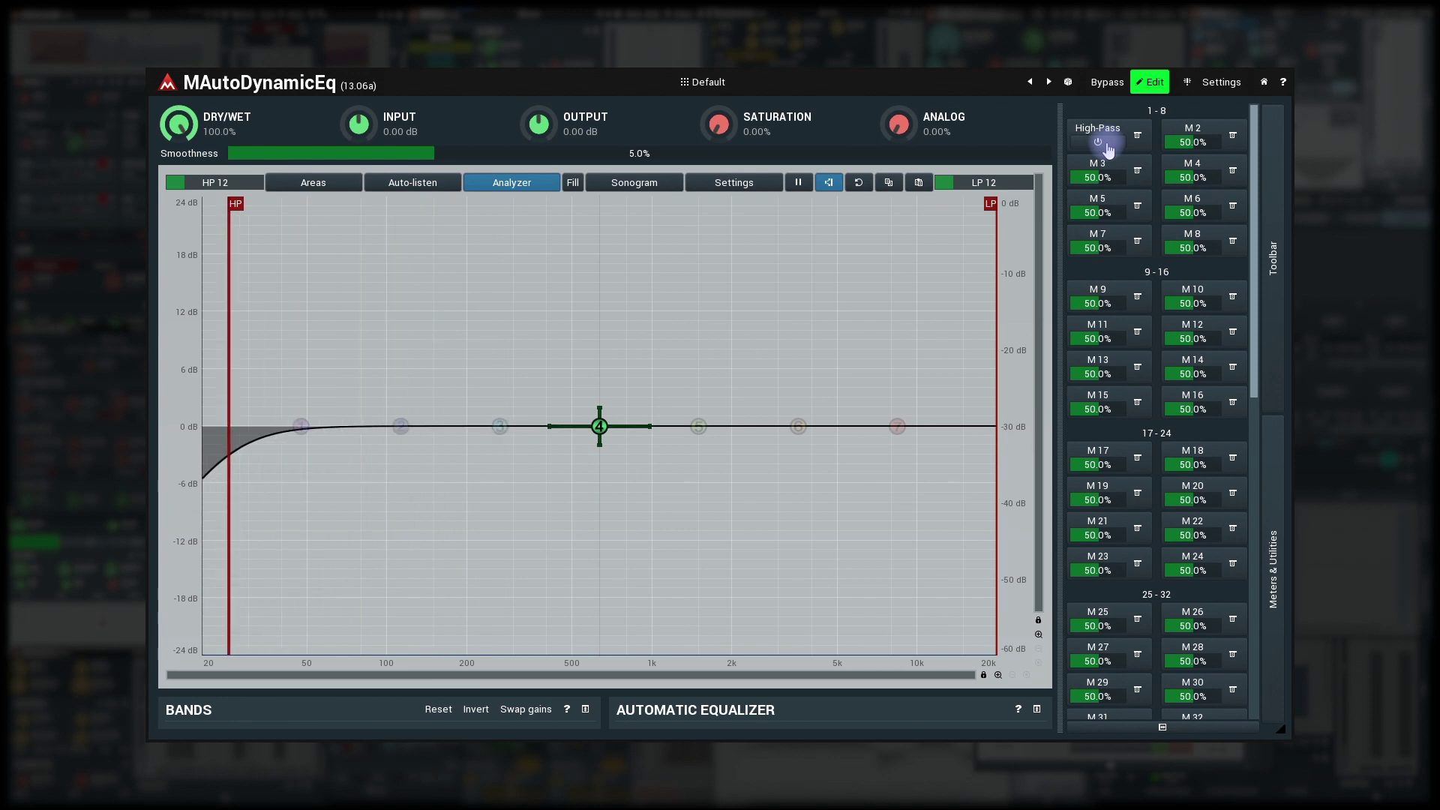
pyautogui.click(1108, 149)
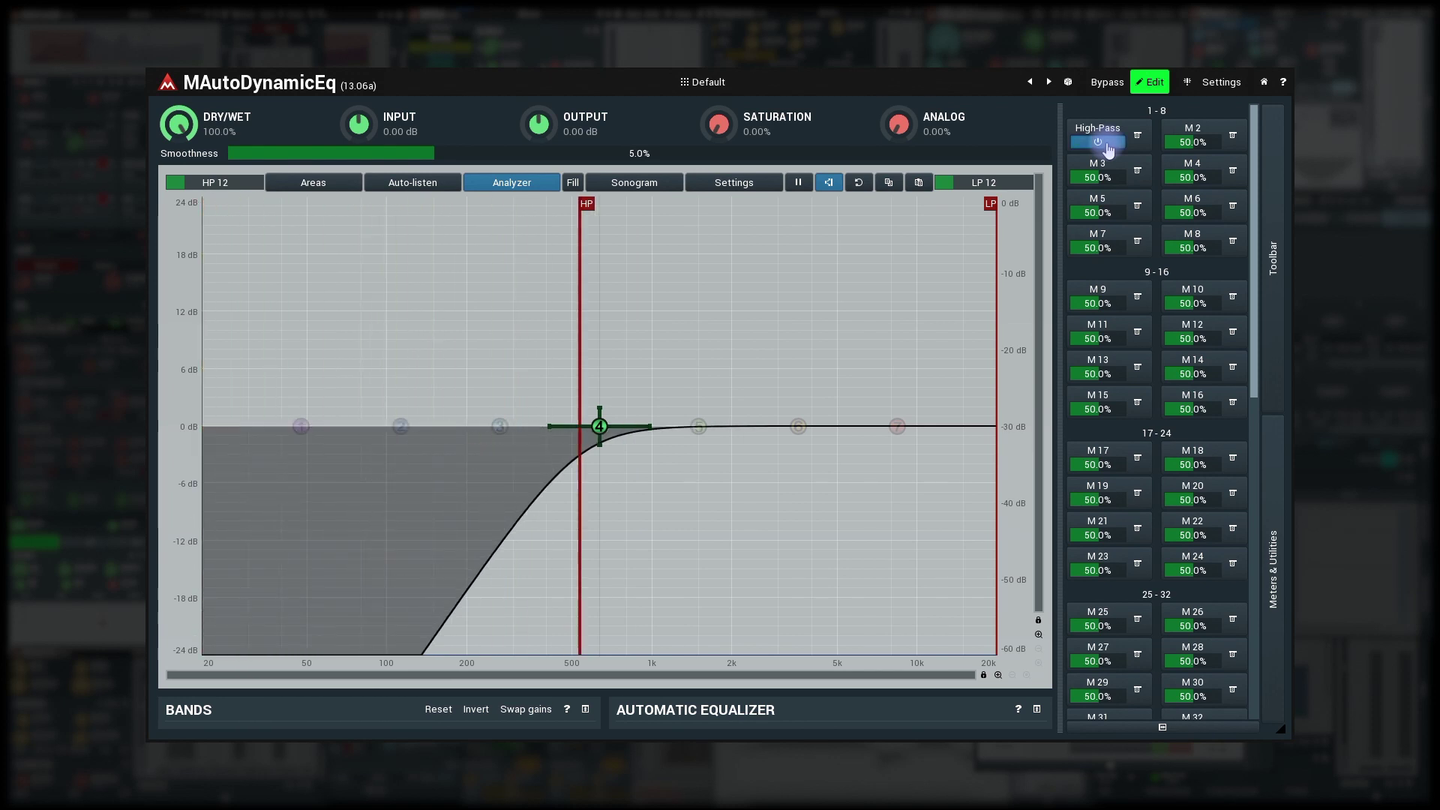
pyautogui.click(1108, 149)
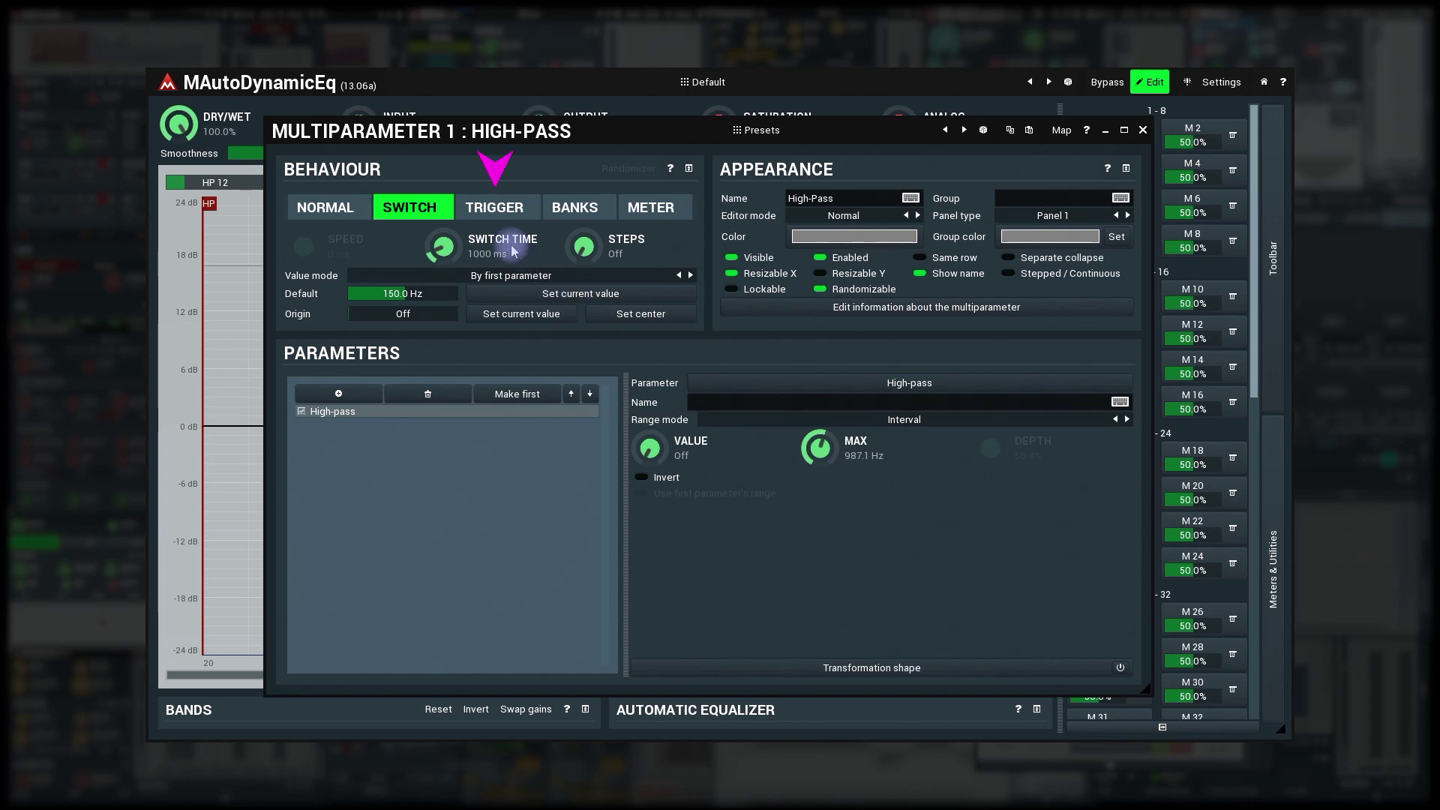
# Change the High-Pass multiparameter's behaviour to Trigger, close its settings and fire the trigger to test it
pyautogui.click(493, 208)
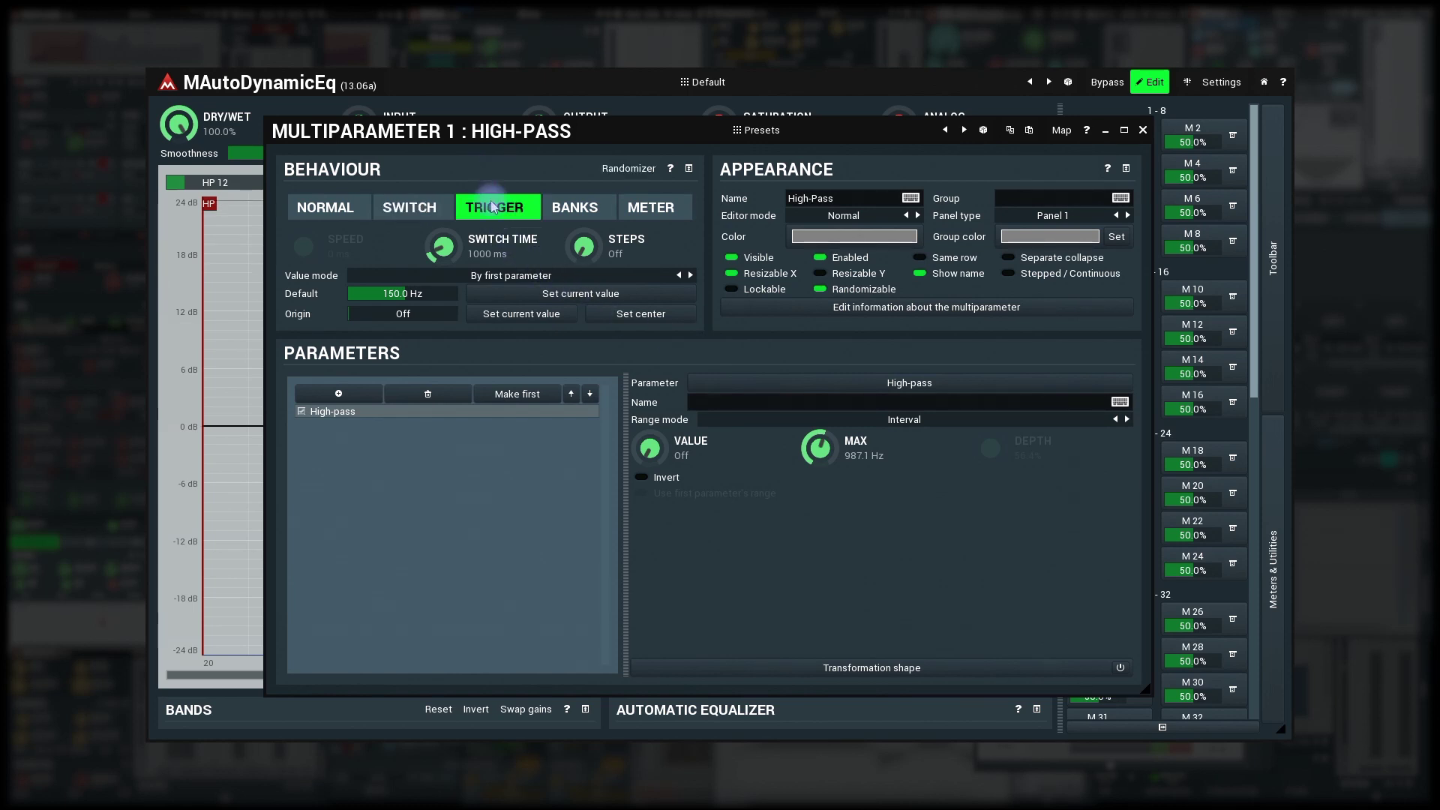
pyautogui.click(1144, 133)
pyautogui.click(1098, 142)
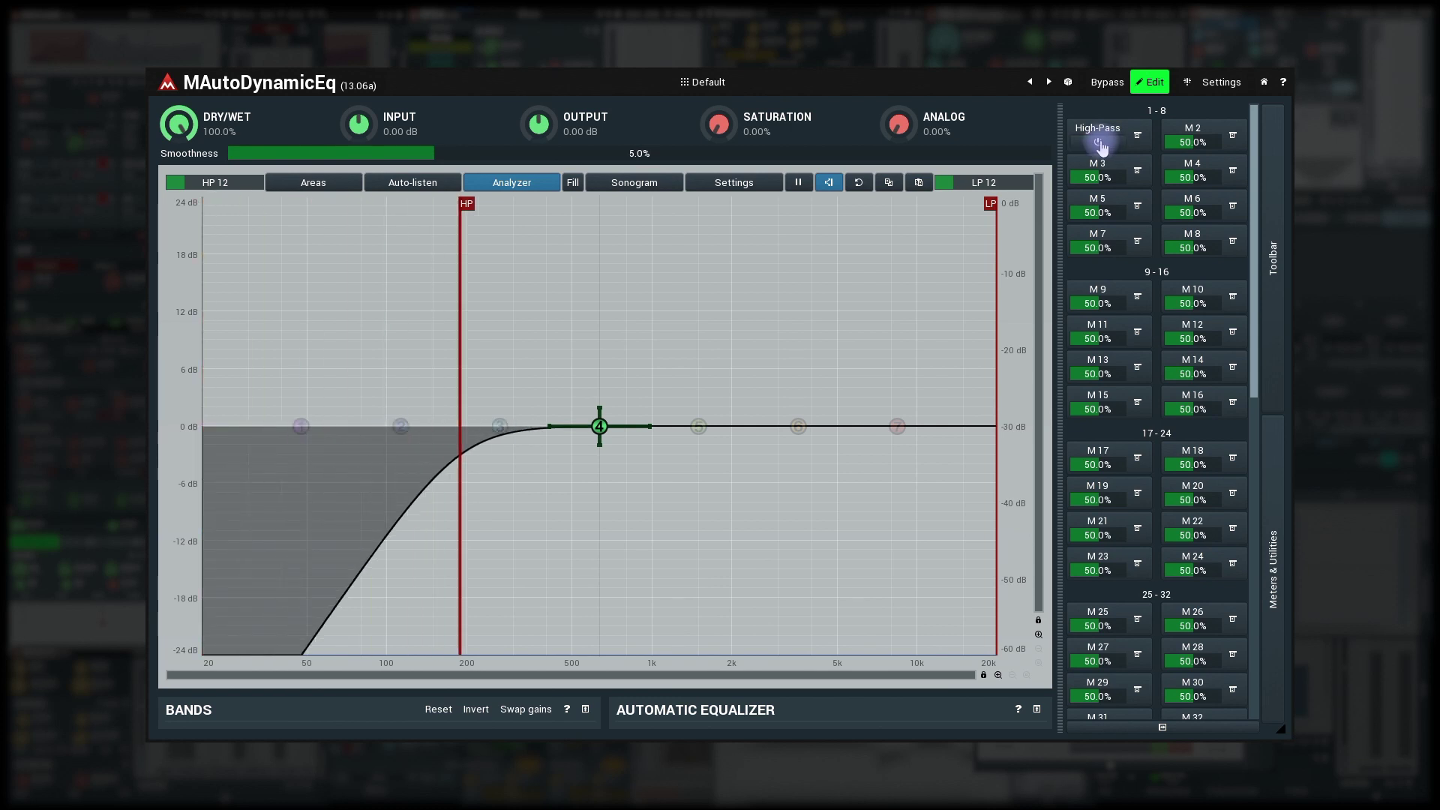
pyautogui.click(1099, 143)
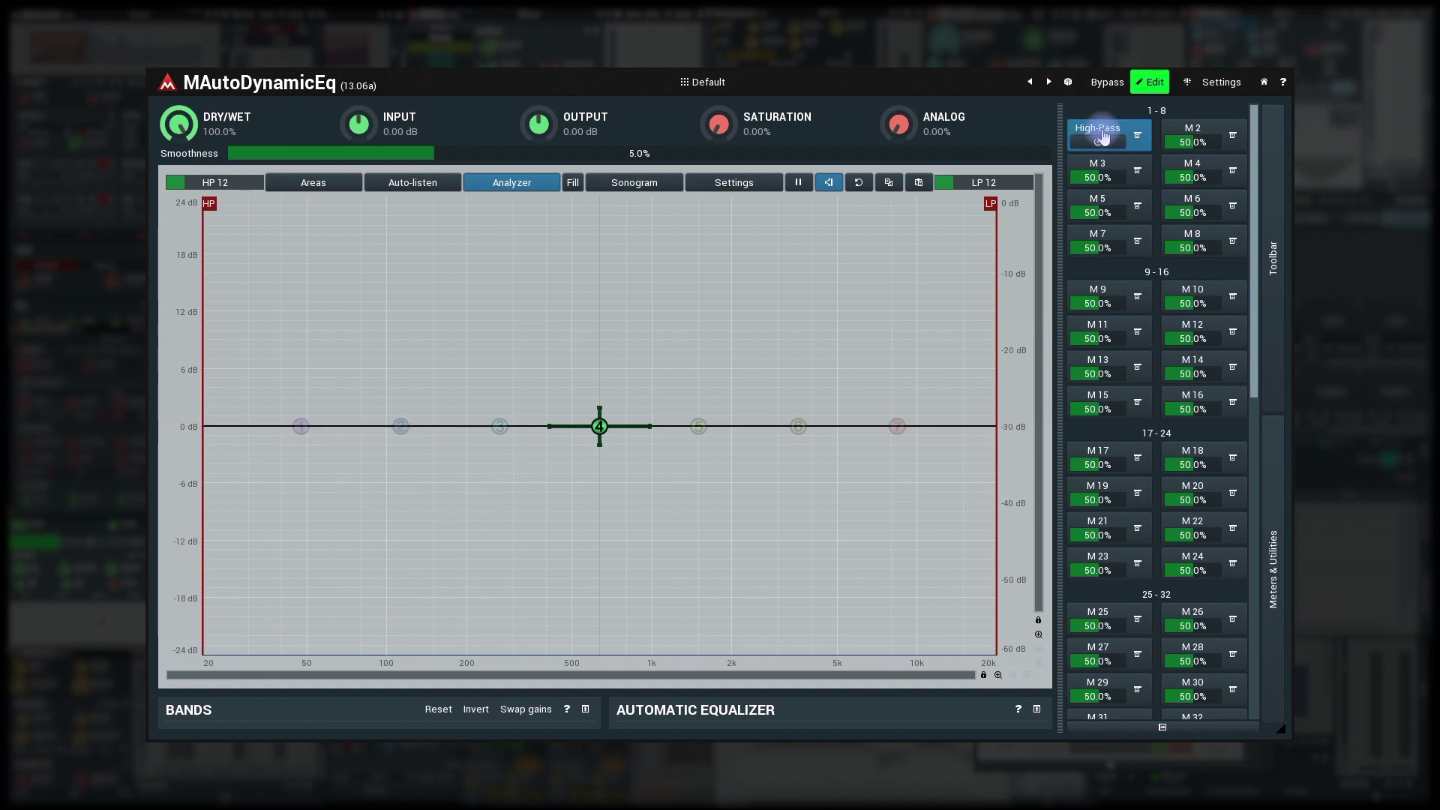
# Enable the Randomizer for the High-Pass trigger, set its switch time to 0 ms and close the settings
pyautogui.click(1102, 132)
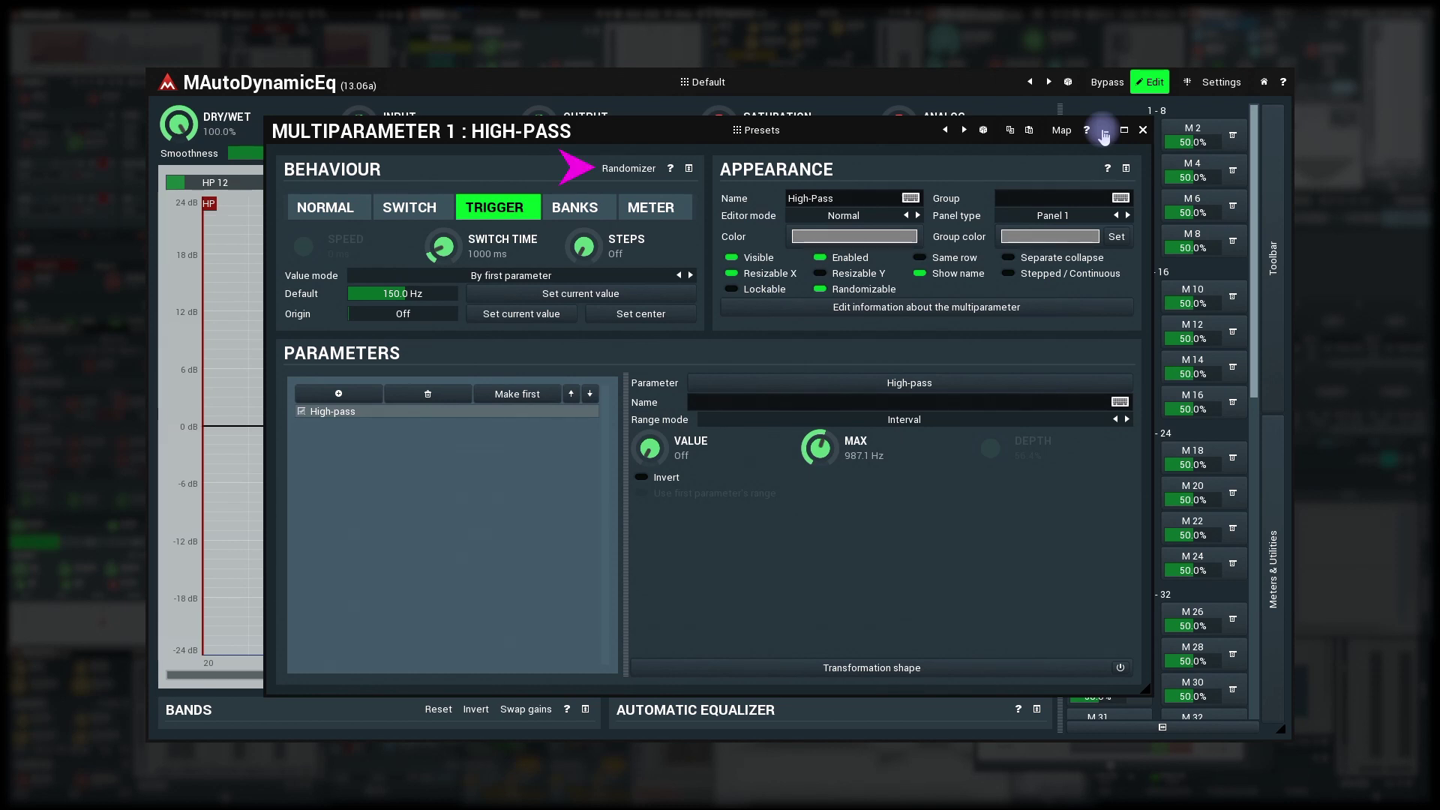
pyautogui.click(627, 168)
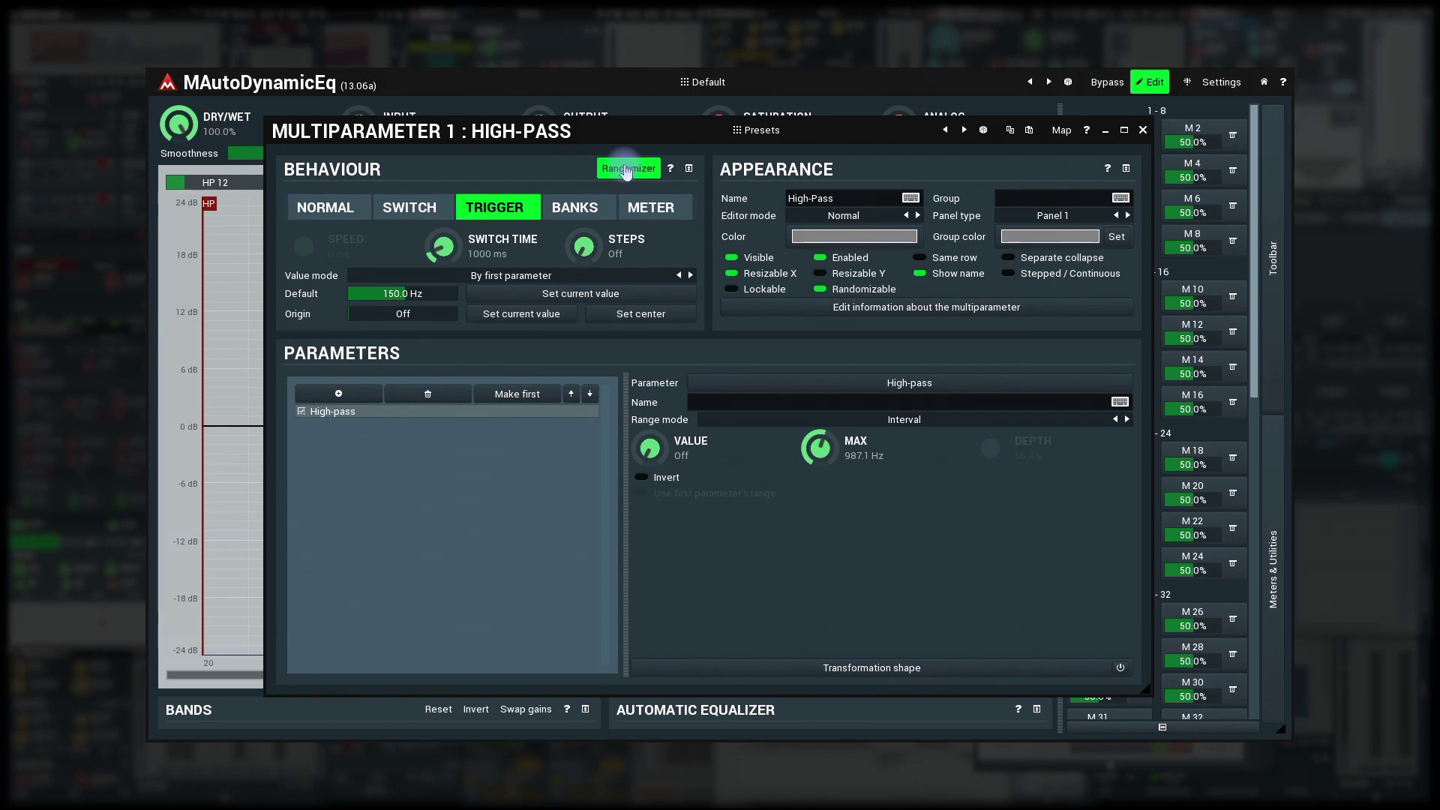
pyautogui.moveTo(443, 246); pyautogui.dragTo(443, 300)
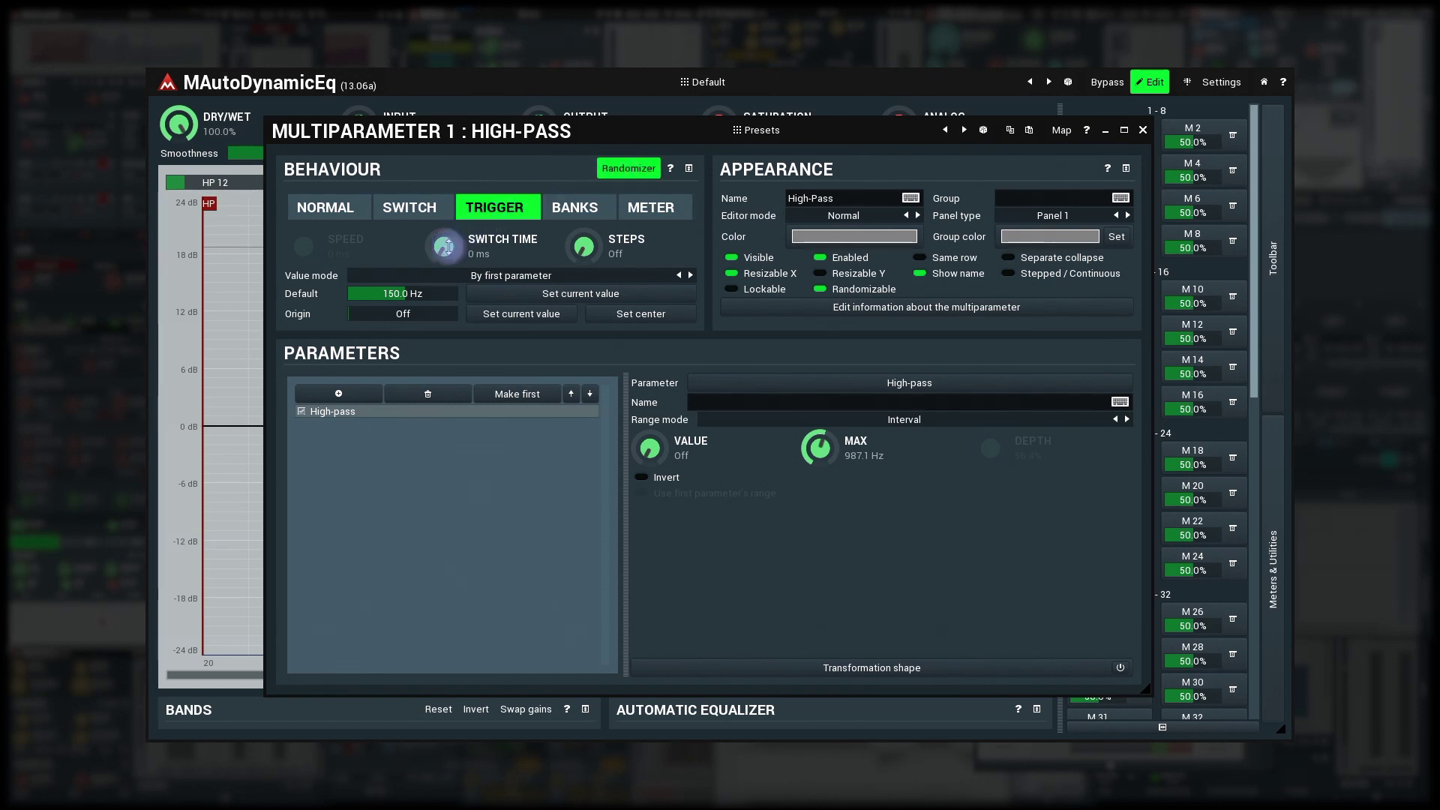
pyautogui.click(1143, 132)
# Fire the High-Pass trigger repeatedly to test the random filter frequencies
pyautogui.click(1098, 143)
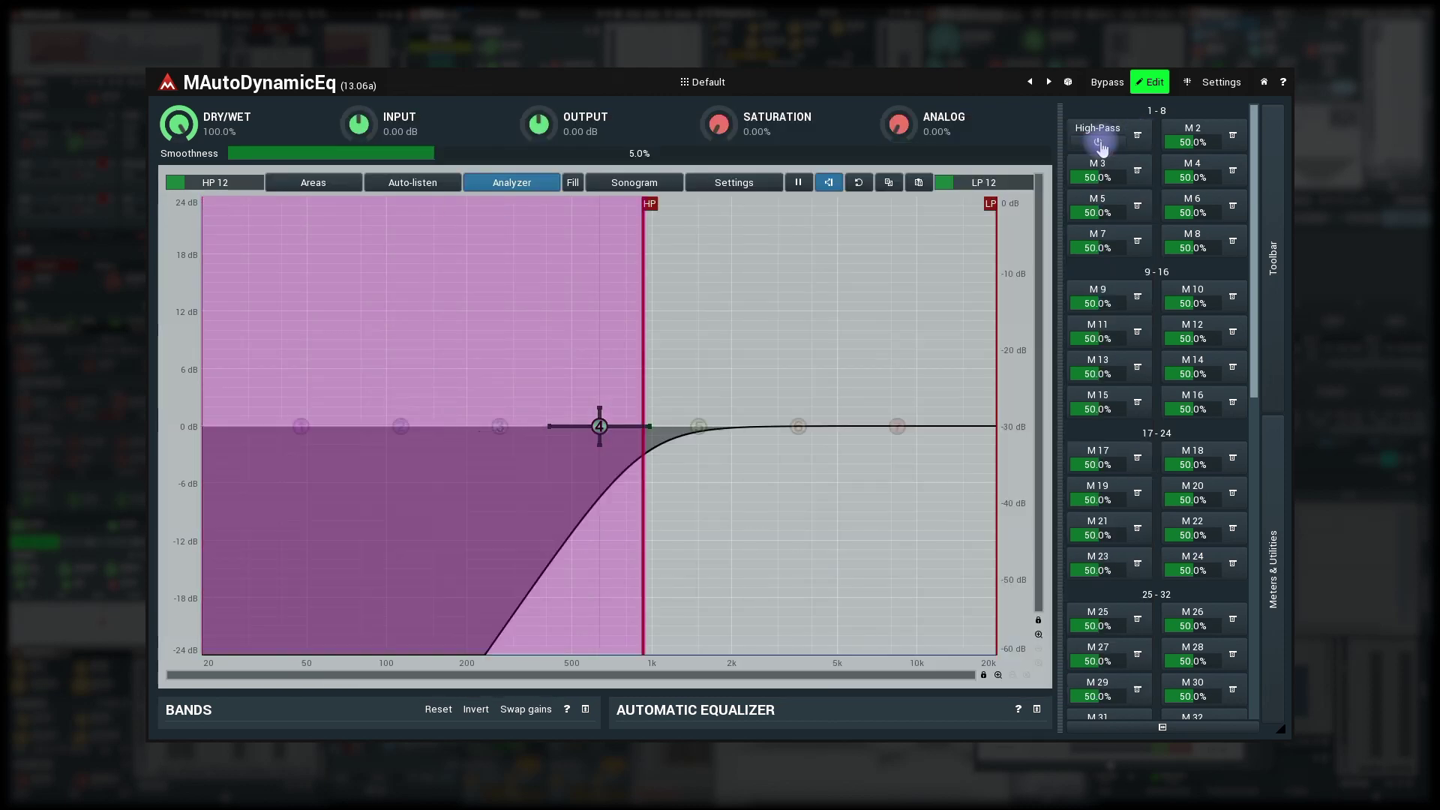
pyautogui.click(1099, 143)
pyautogui.click(1098, 142)
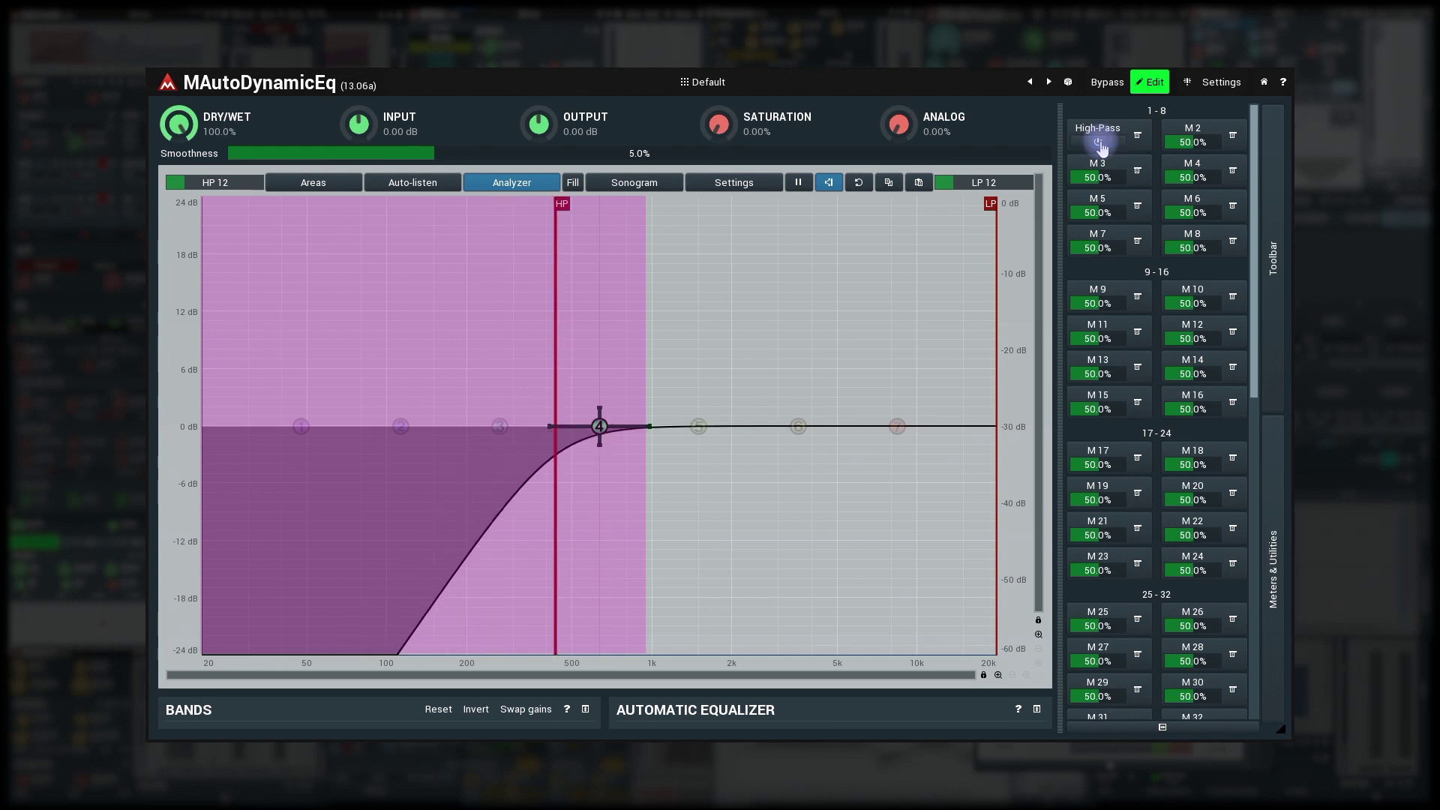
pyautogui.click(1099, 142)
pyautogui.click(1099, 143)
pyautogui.click(1099, 142)
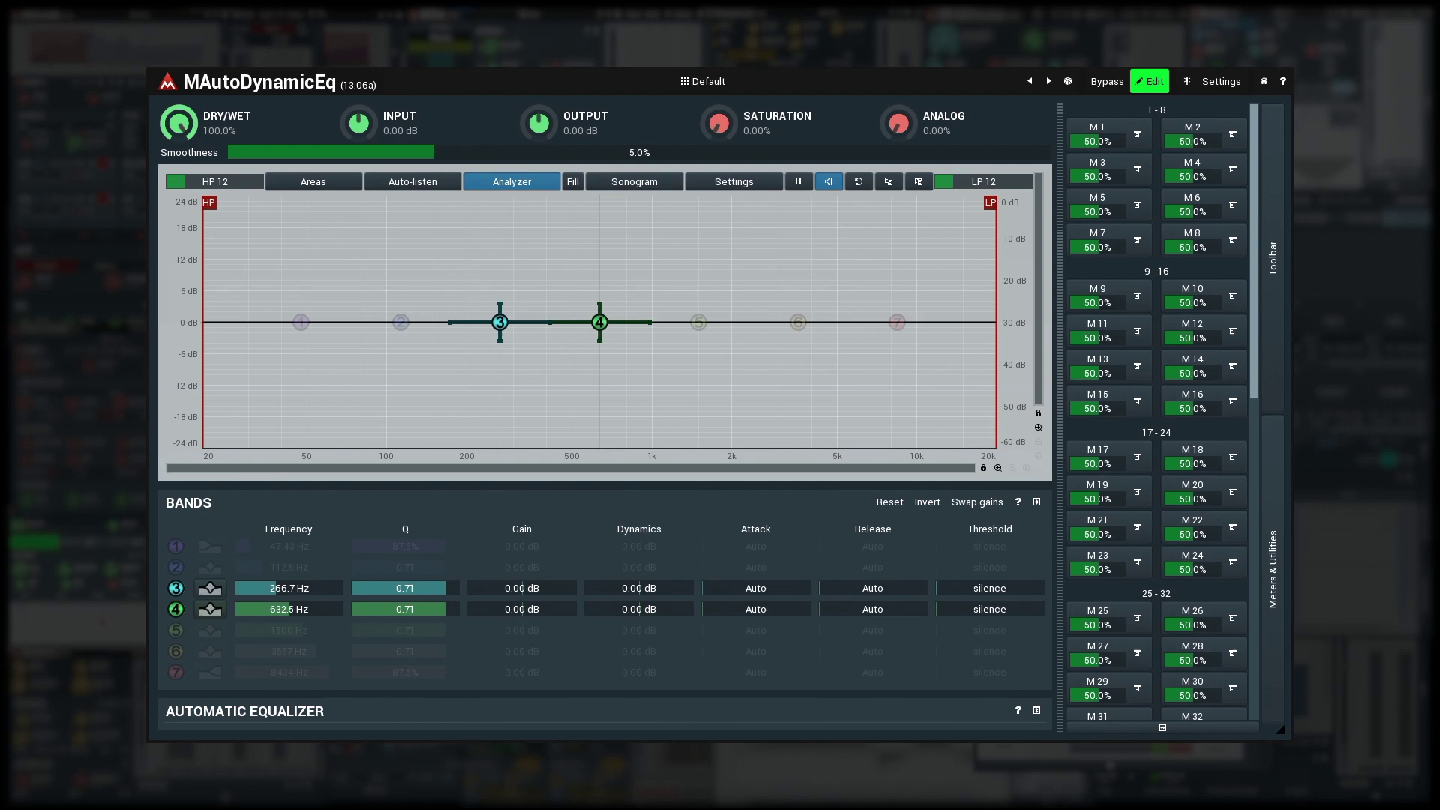
# Try multiparameter M 1 in the setup with bands 3 and 4 and leave its Transformation Shape editor
pyautogui.moveTo(1097, 141); pyautogui.dragTo(1097, 87)
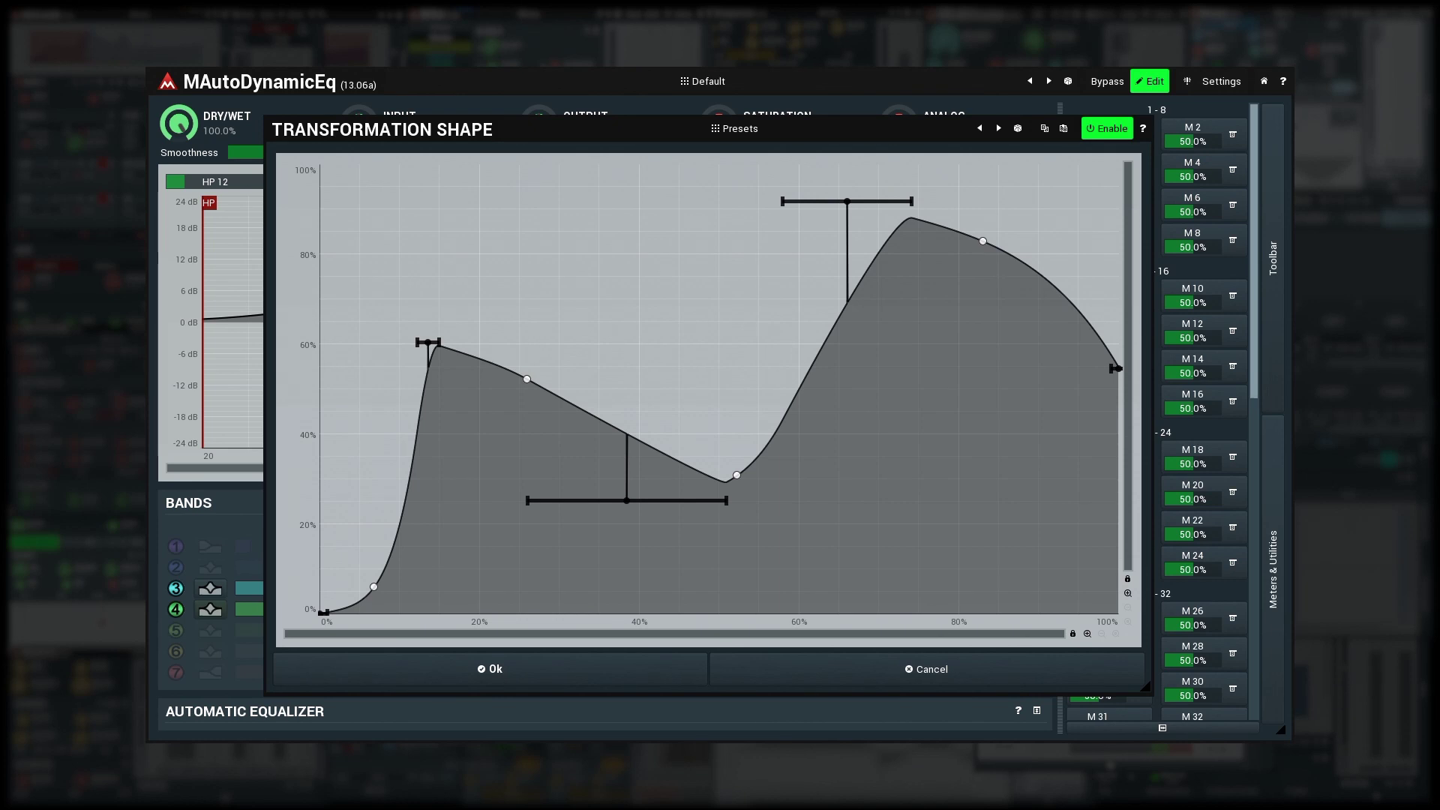
pyautogui.press('Escape')
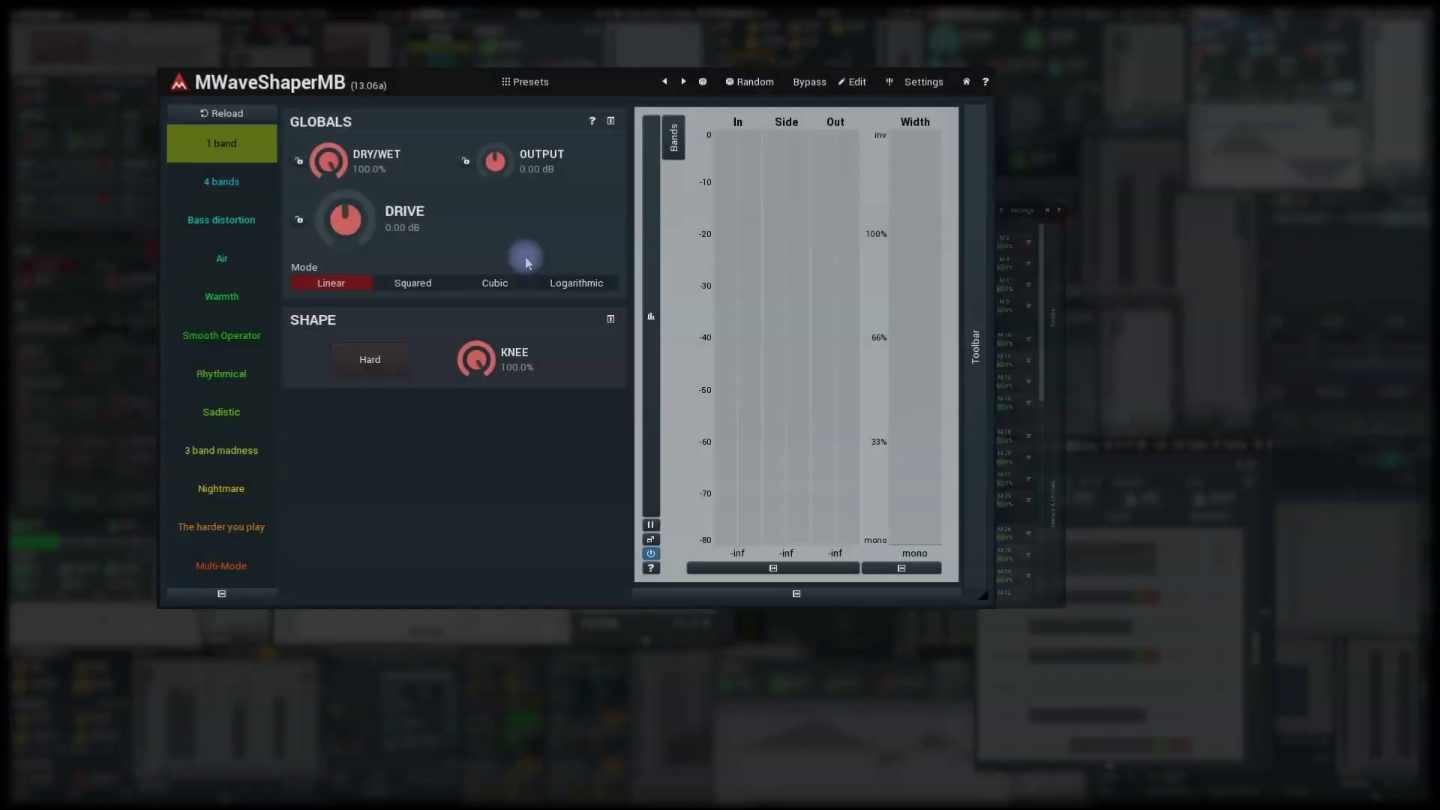
# Switch to MWaveShaperMB, load the 1-band preset and close the preset browser
pyautogui.click(474, 84)
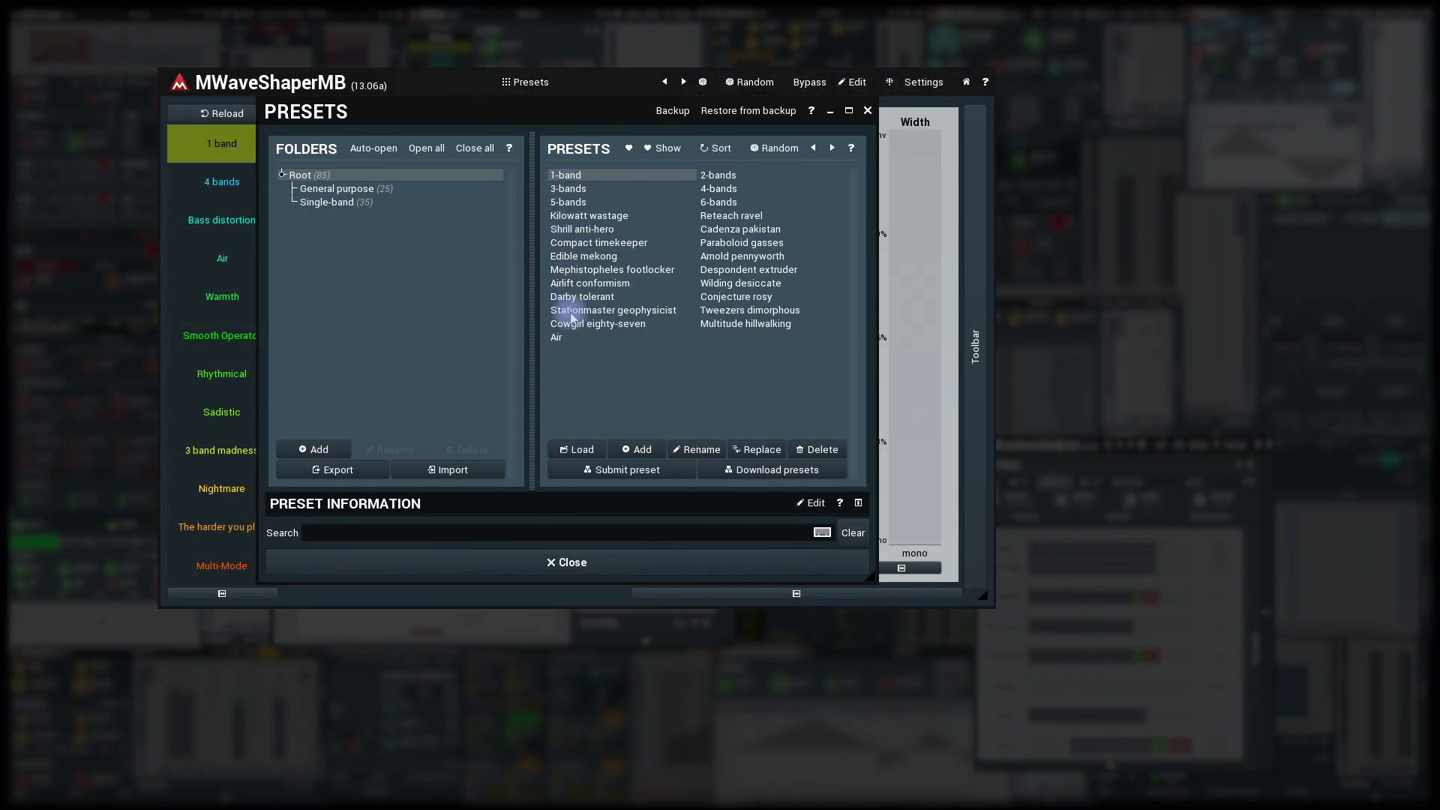
pyautogui.click(587, 444)
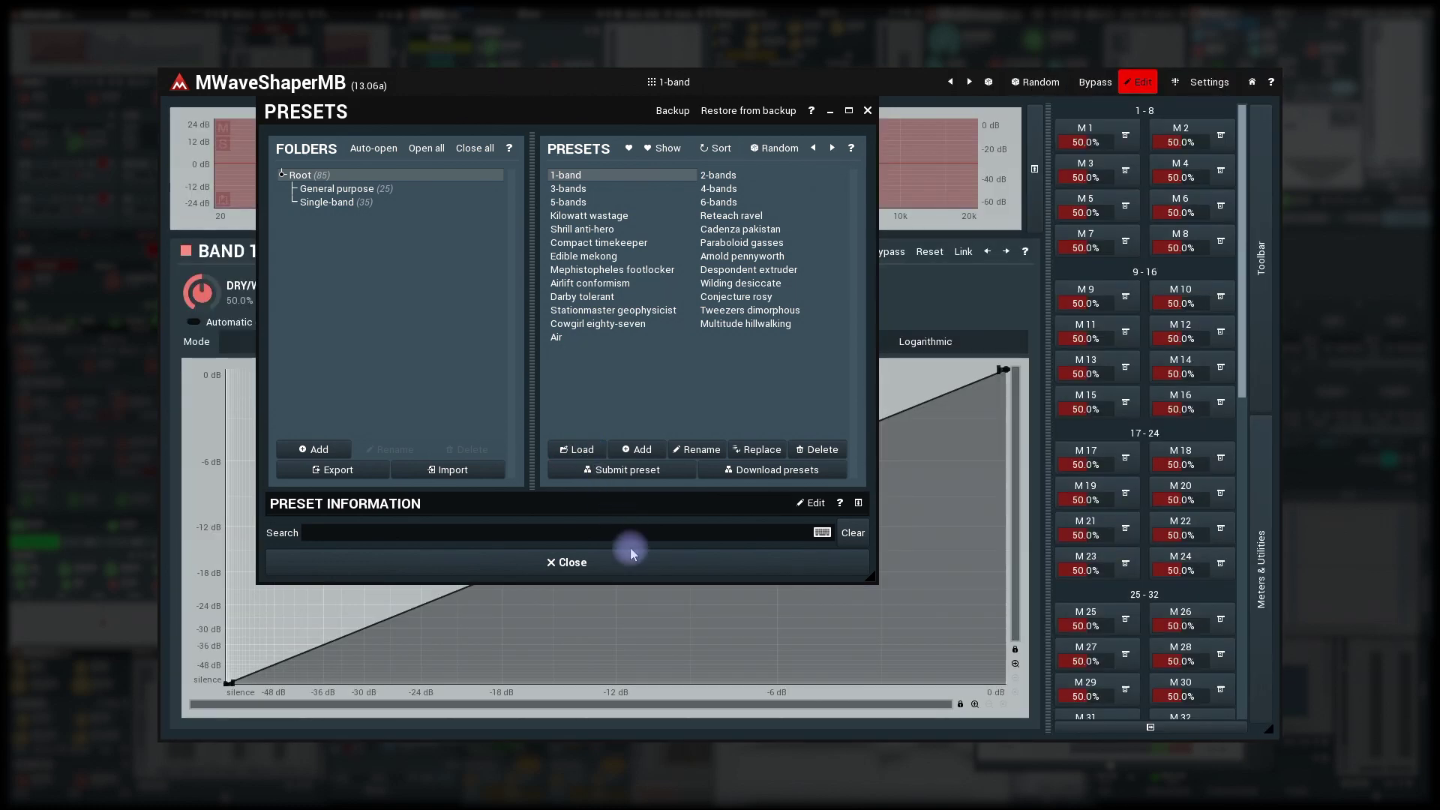
pyautogui.click(632, 562)
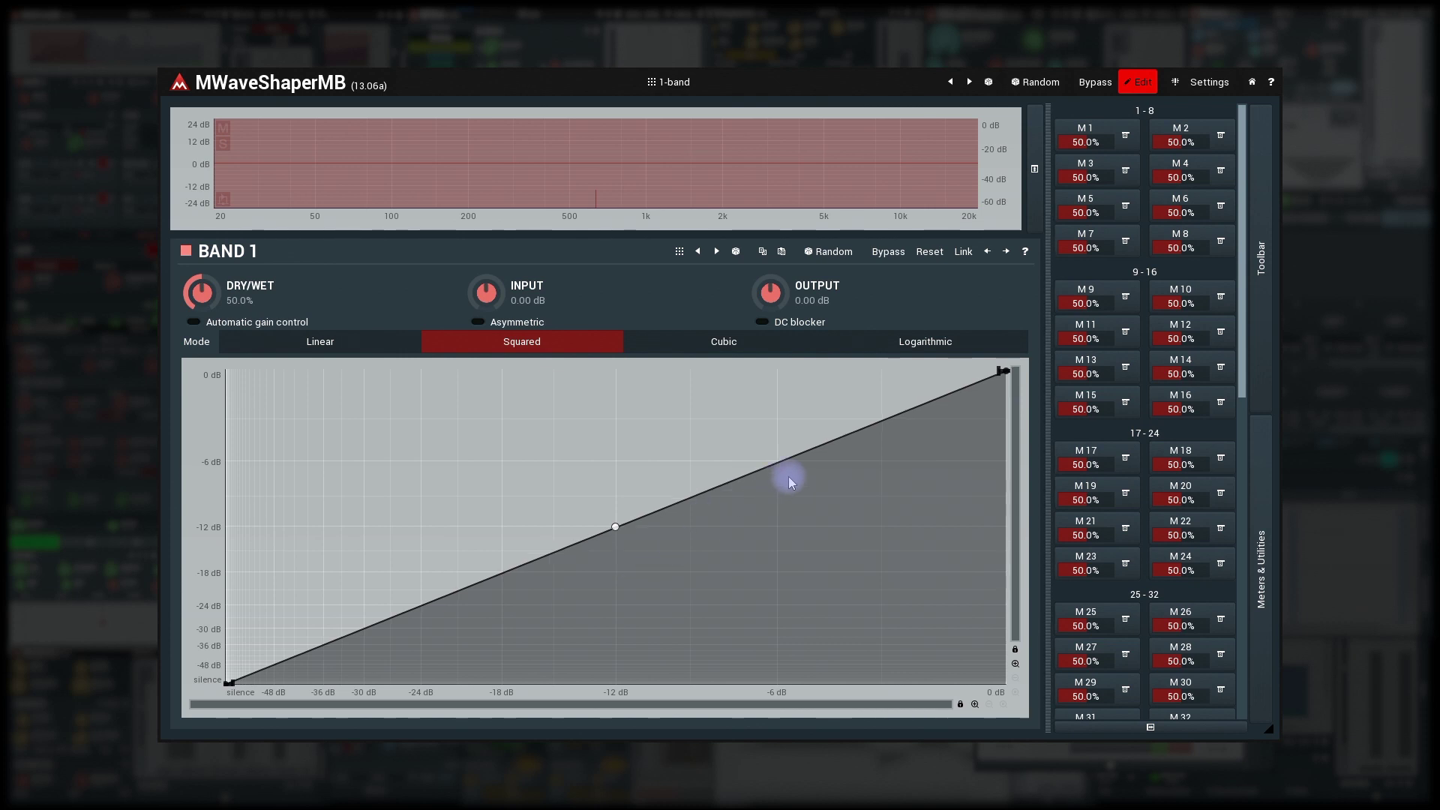
# Add three points along Band 1's diagonal shaping curve, at about -4, -13 and -23 dB input
pyautogui.doubleClick(829, 438)
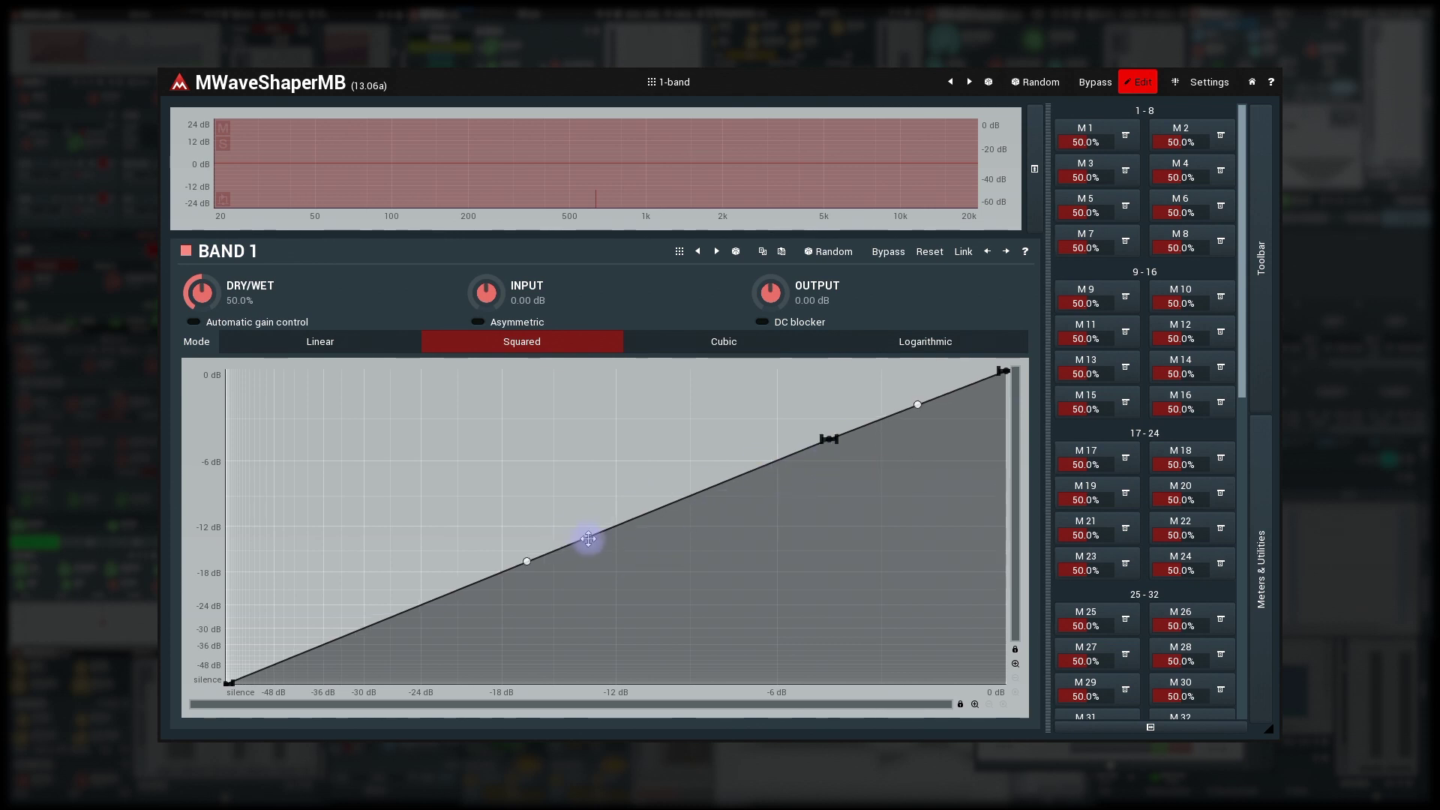
pyautogui.doubleClick(588, 540)
pyautogui.doubleClick(436, 599)
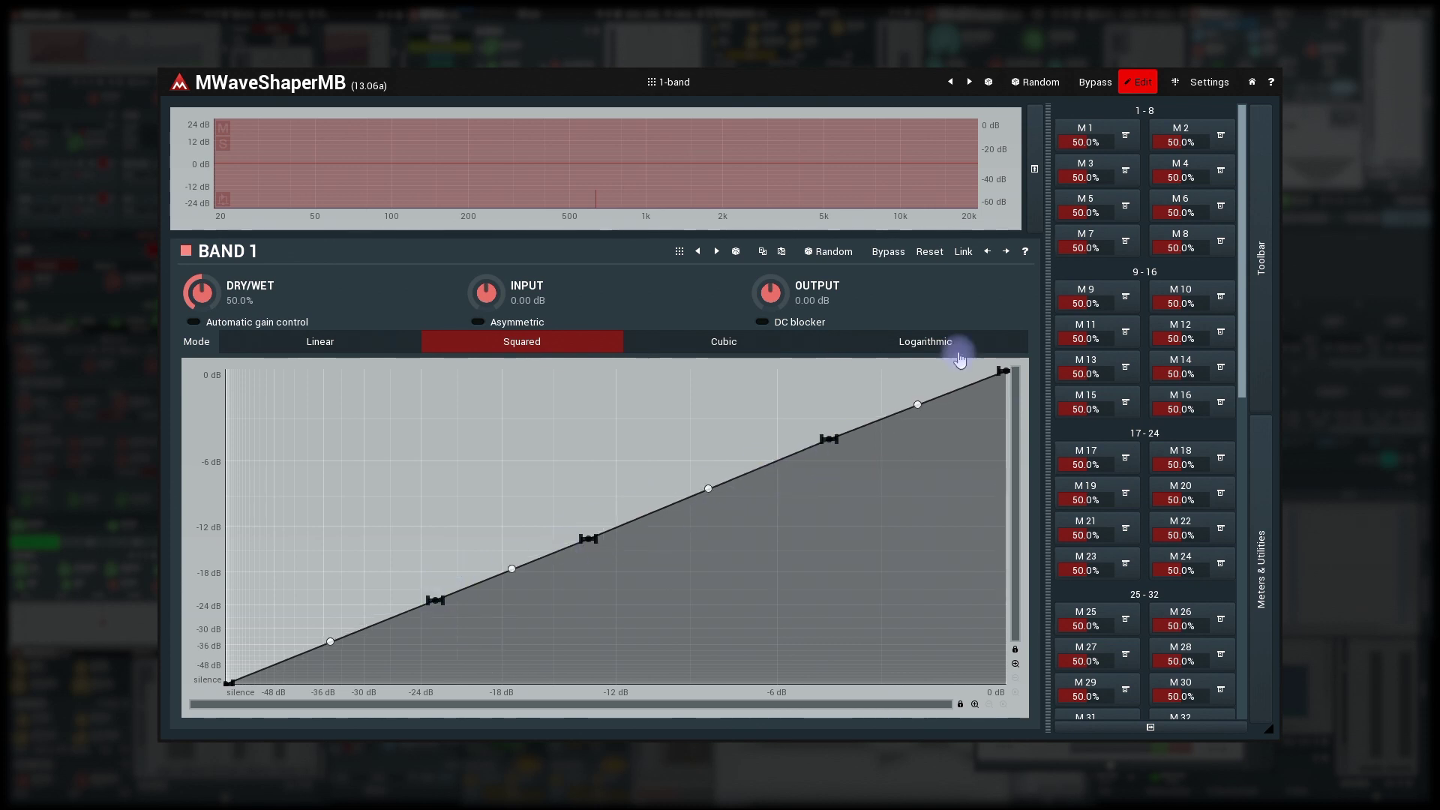
# Record lowering the three added curve points to silence into multiparameter 1, stop recording and test M 1 at about 22.4%
pyautogui.rightClick(1088, 132)
pyautogui.click(1094, 140)
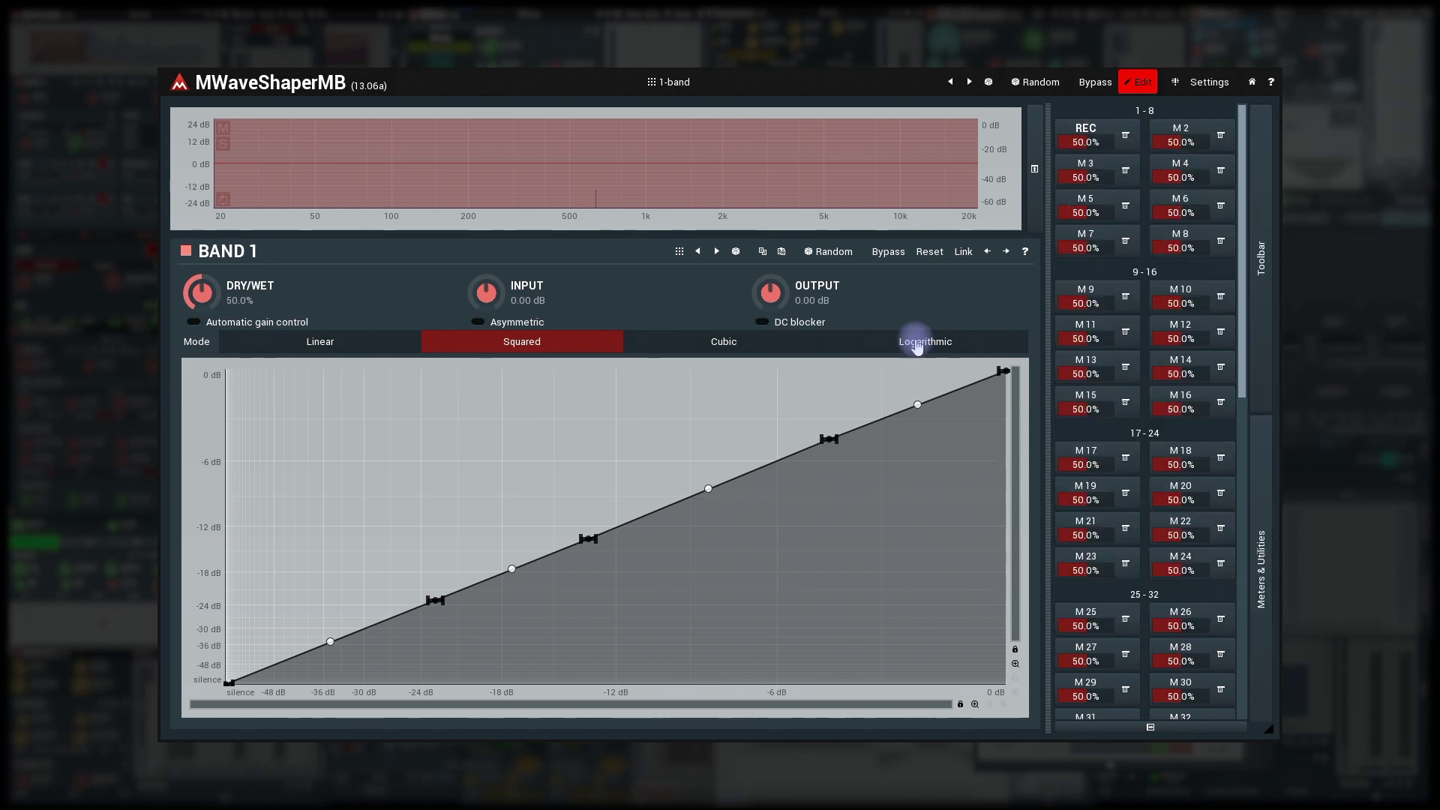
pyautogui.moveTo(828, 439); pyautogui.dragTo(812, 683)
pyautogui.moveTo(588, 538); pyautogui.dragTo(594, 671)
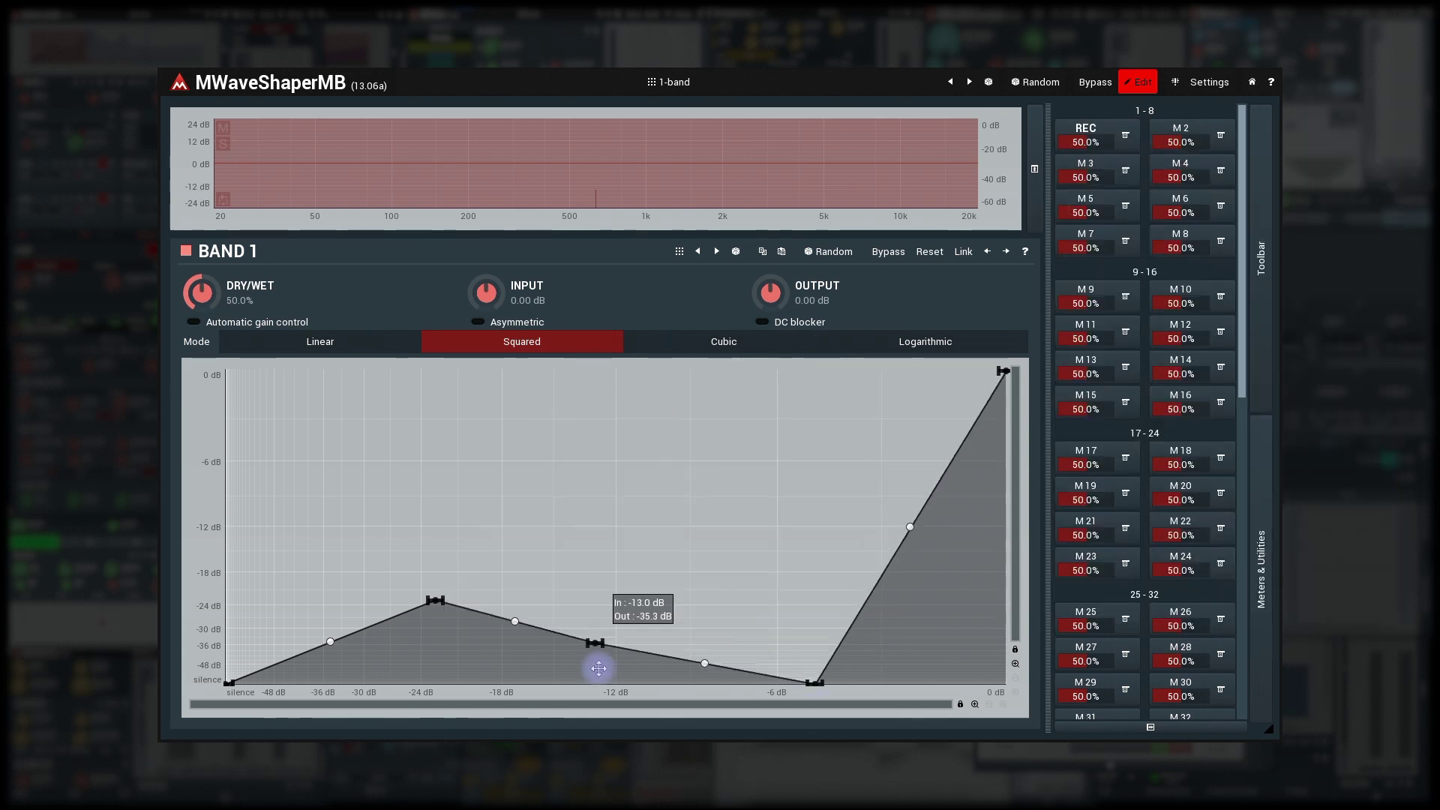
pyautogui.moveTo(438, 601); pyautogui.dragTo(422, 730)
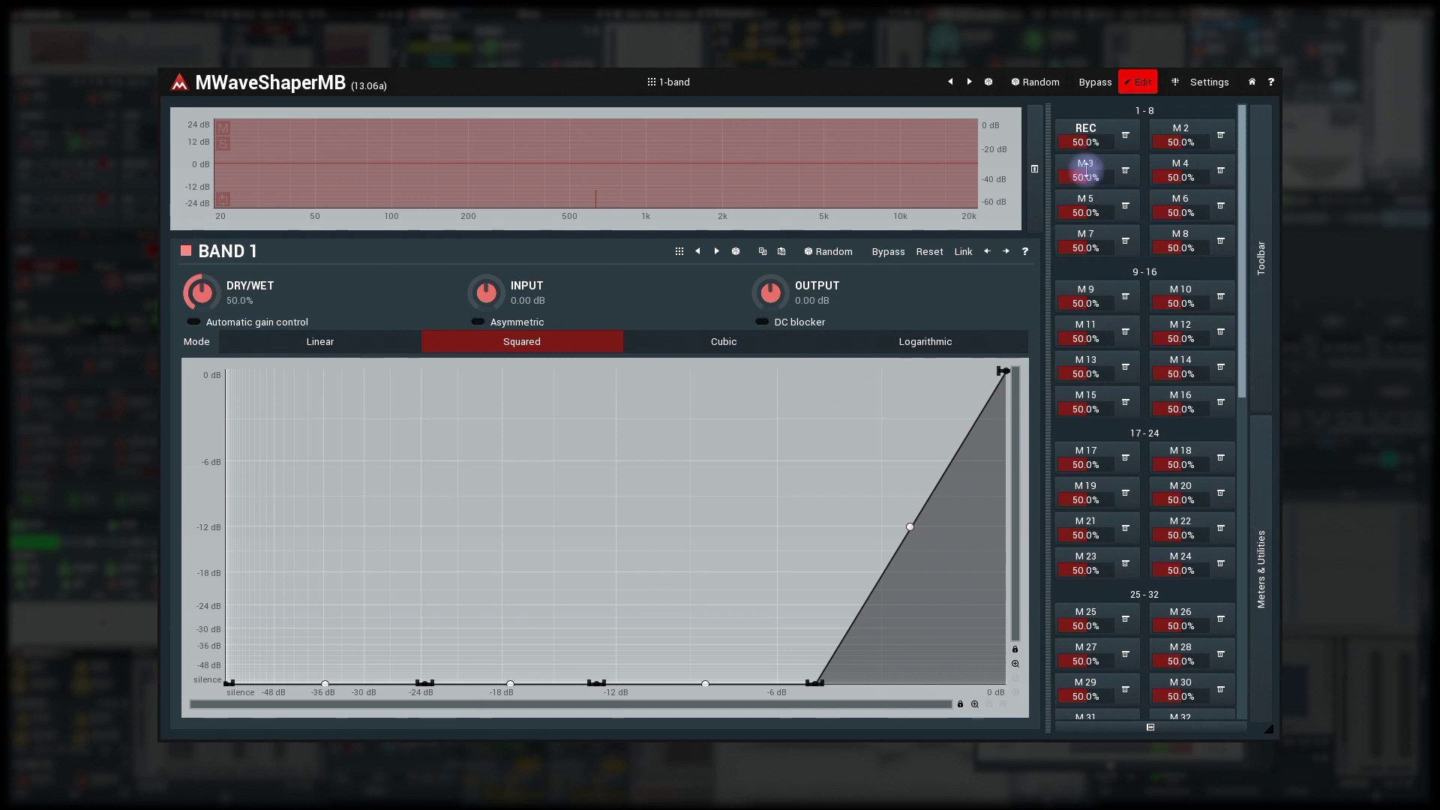
pyautogui.click(1093, 132)
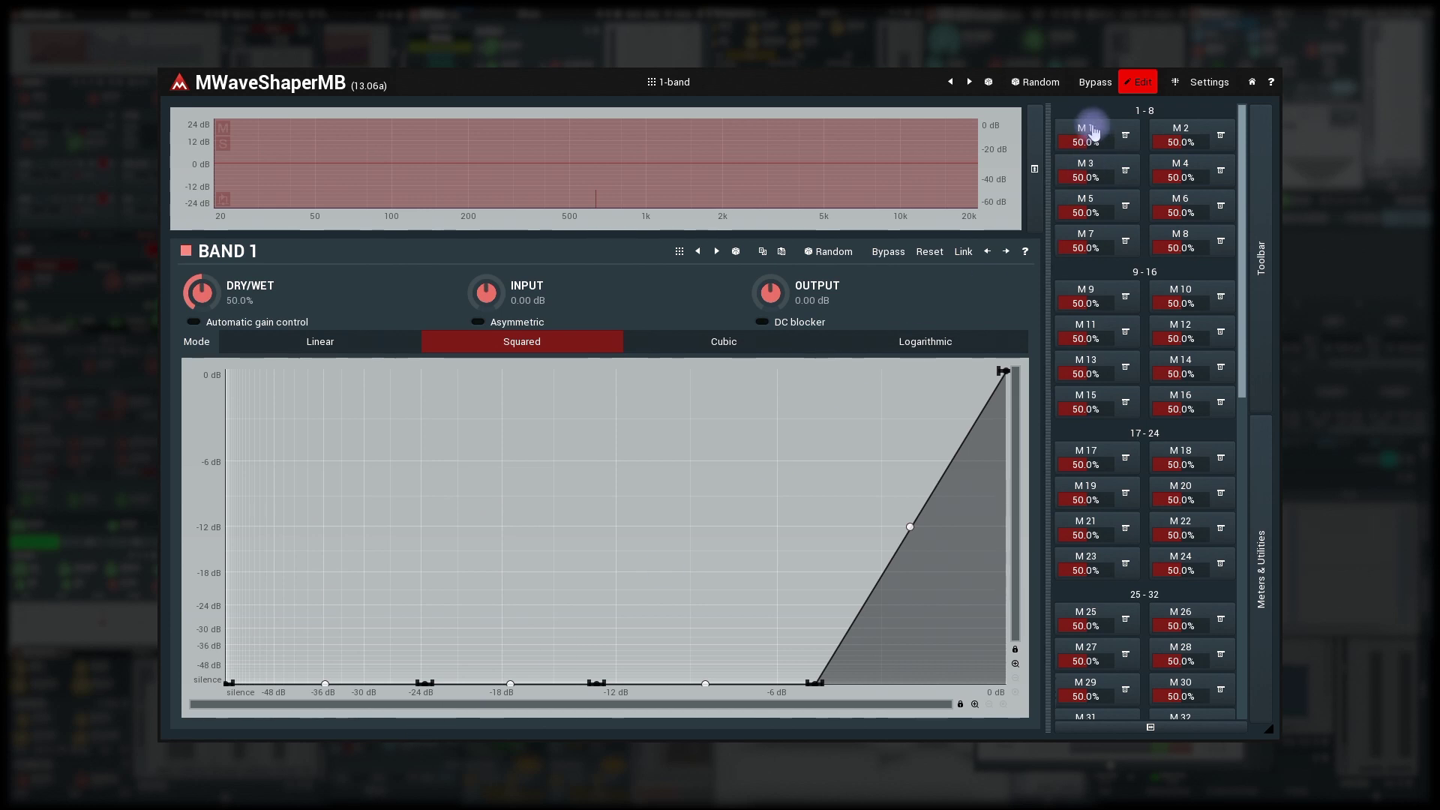
pyautogui.moveTo(1104, 142); pyautogui.dragTo(1104, 175)
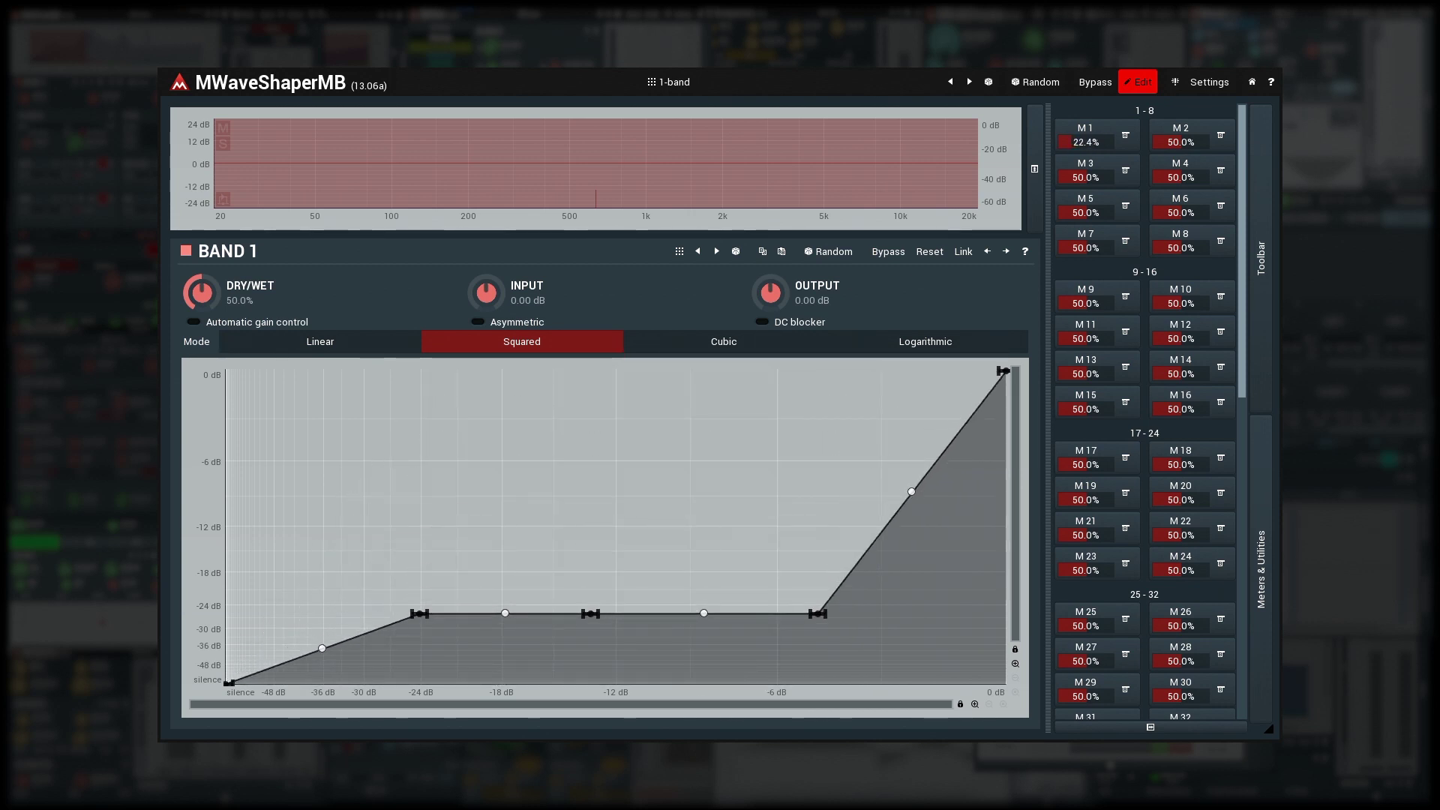
# Open the settings of multiparameter 1, change its behaviour to Banks, collapse the behaviour and appearance sections, and set 5 banks
pyautogui.click(1095, 132)
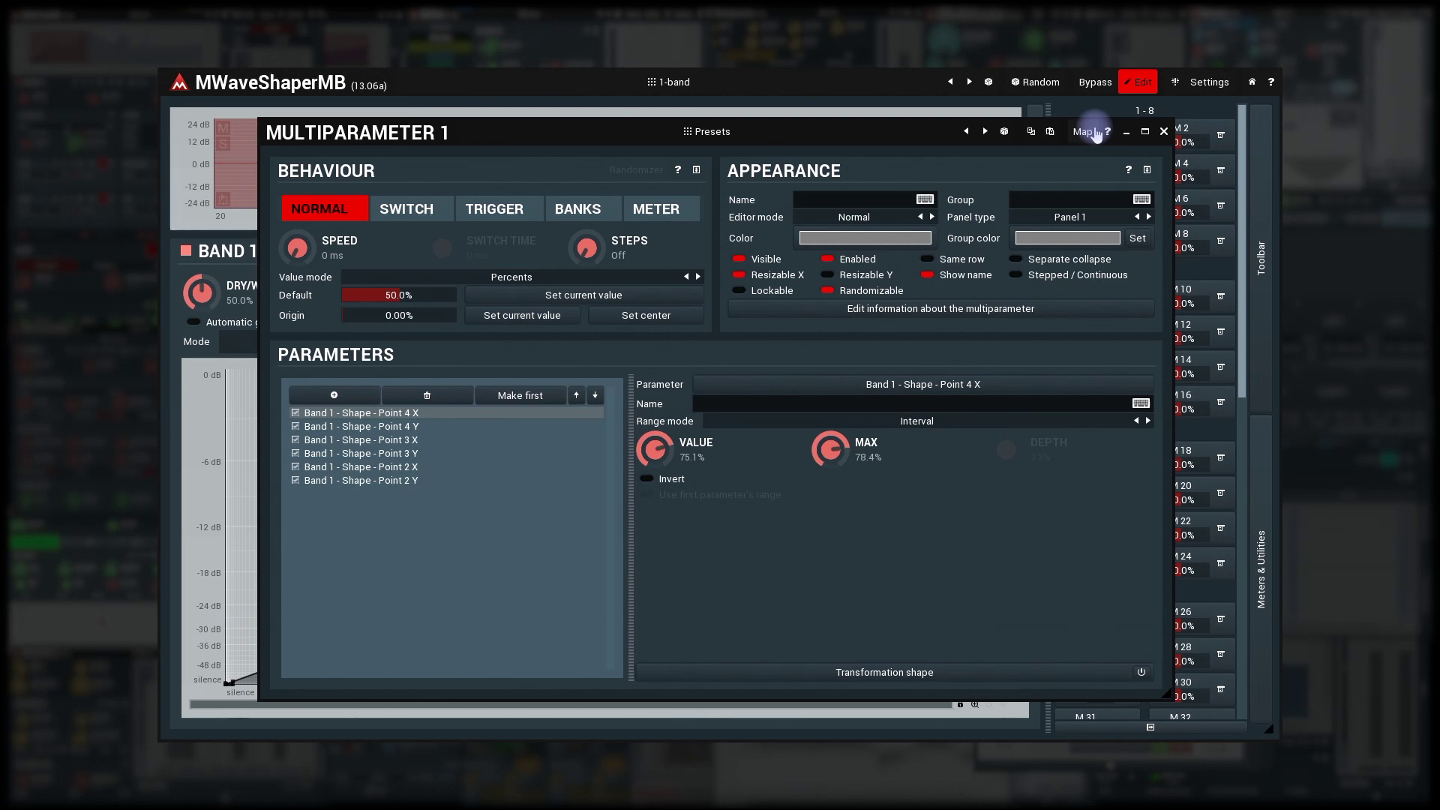
pyautogui.click(578, 216)
pyautogui.click(696, 170)
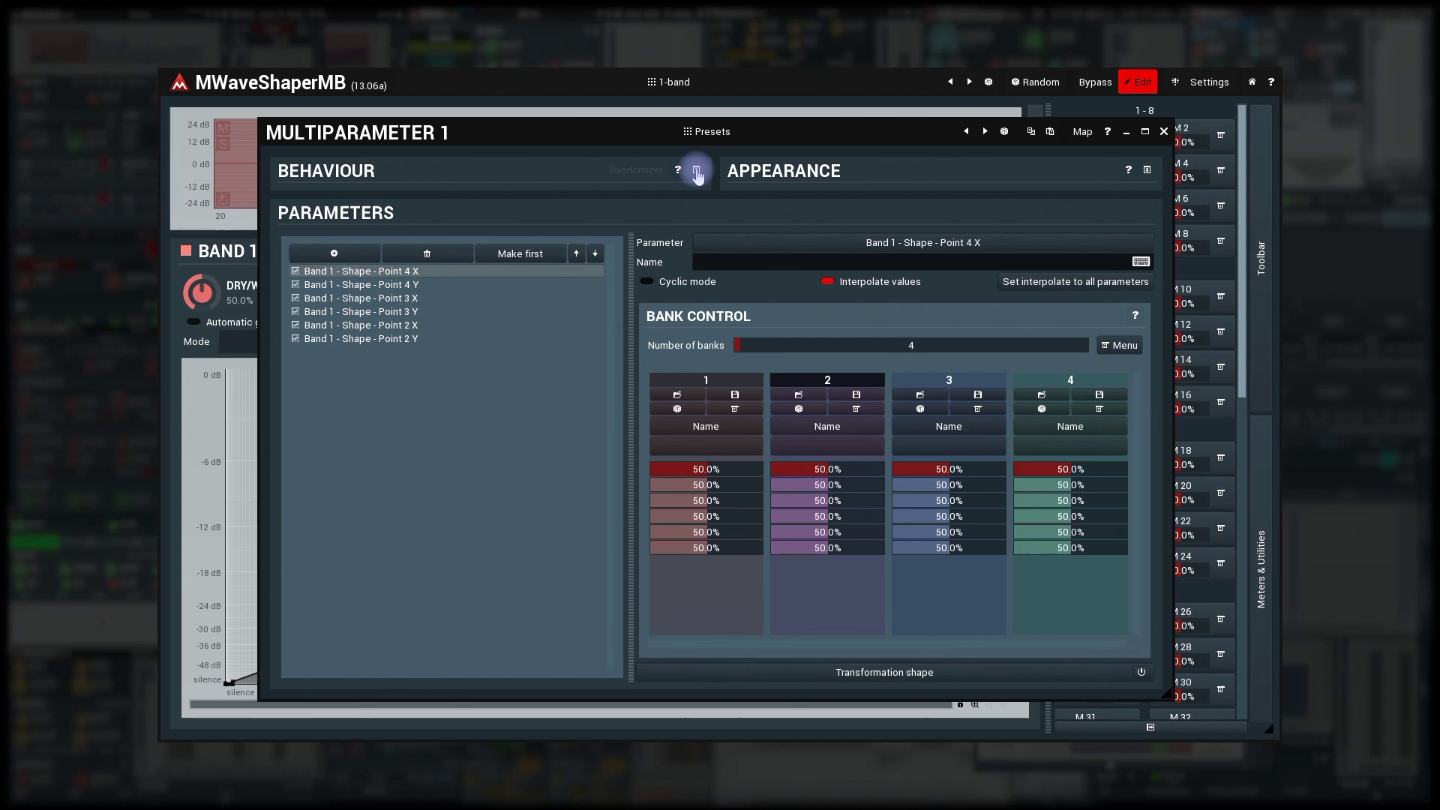
pyautogui.doubleClick(810, 350)
pyautogui.write('5')
pyautogui.press('Return')
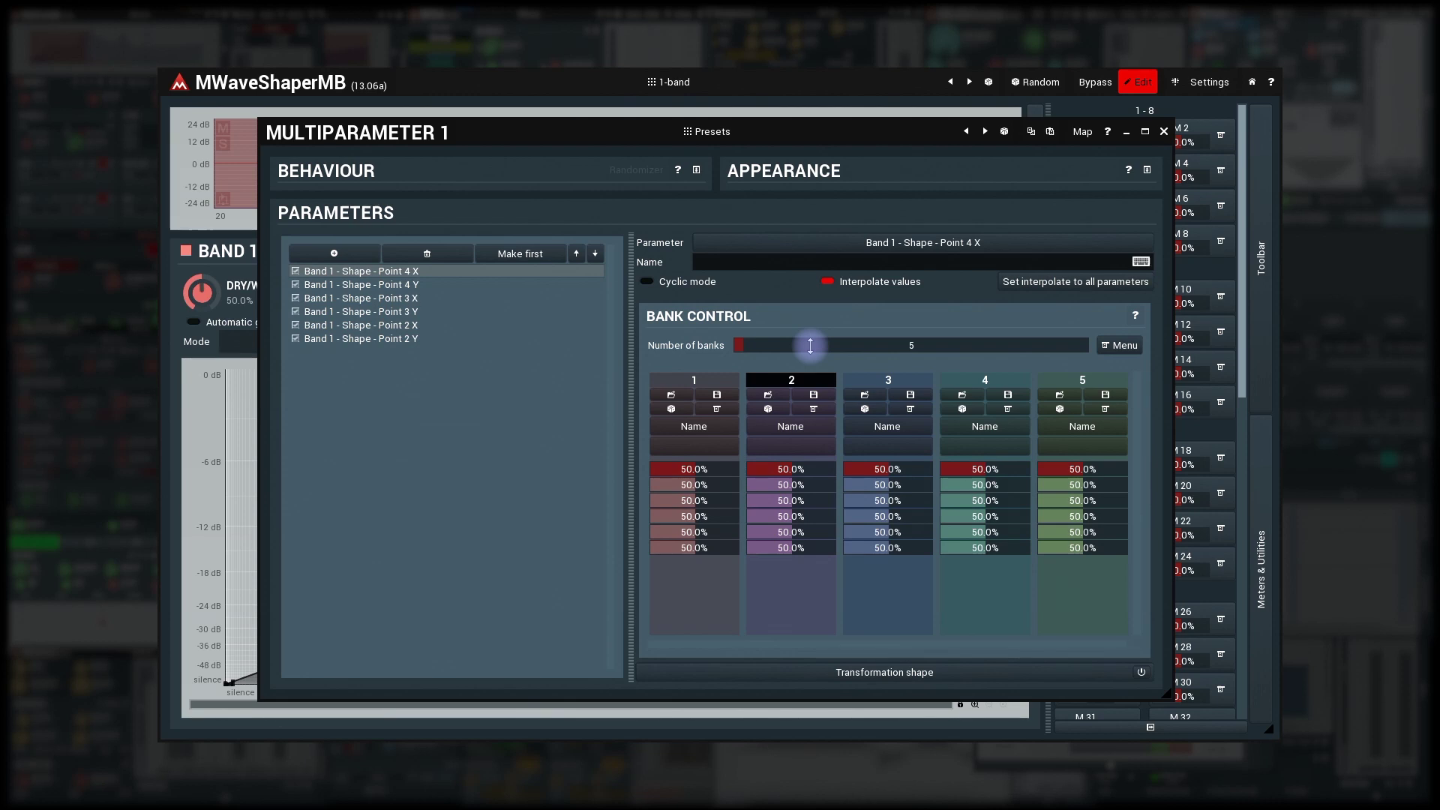
# Select the mapped curve-point parameters in turn to see which row of the bank table belongs to each
pyautogui.click(406, 284)
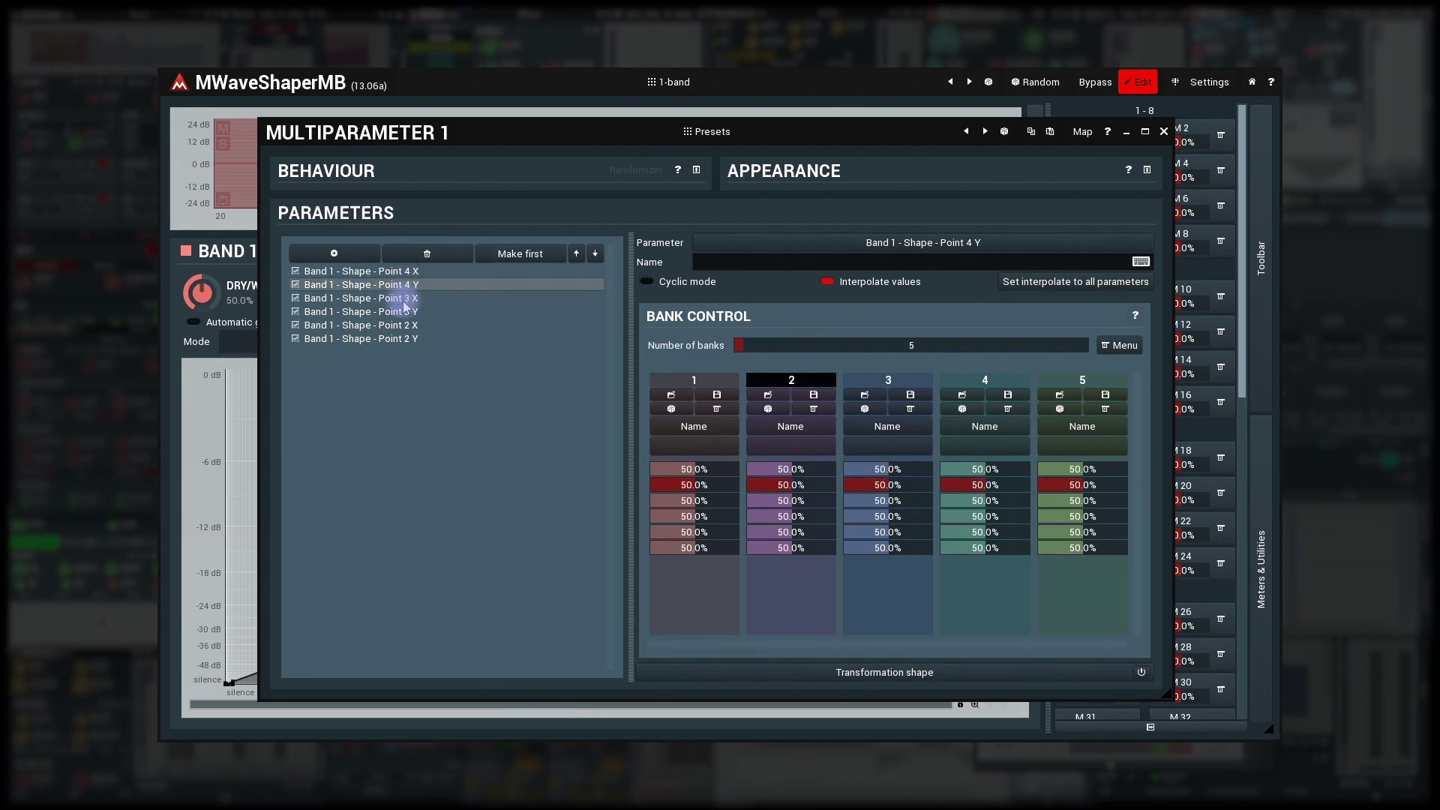
pyautogui.click(403, 312)
pyautogui.click(401, 326)
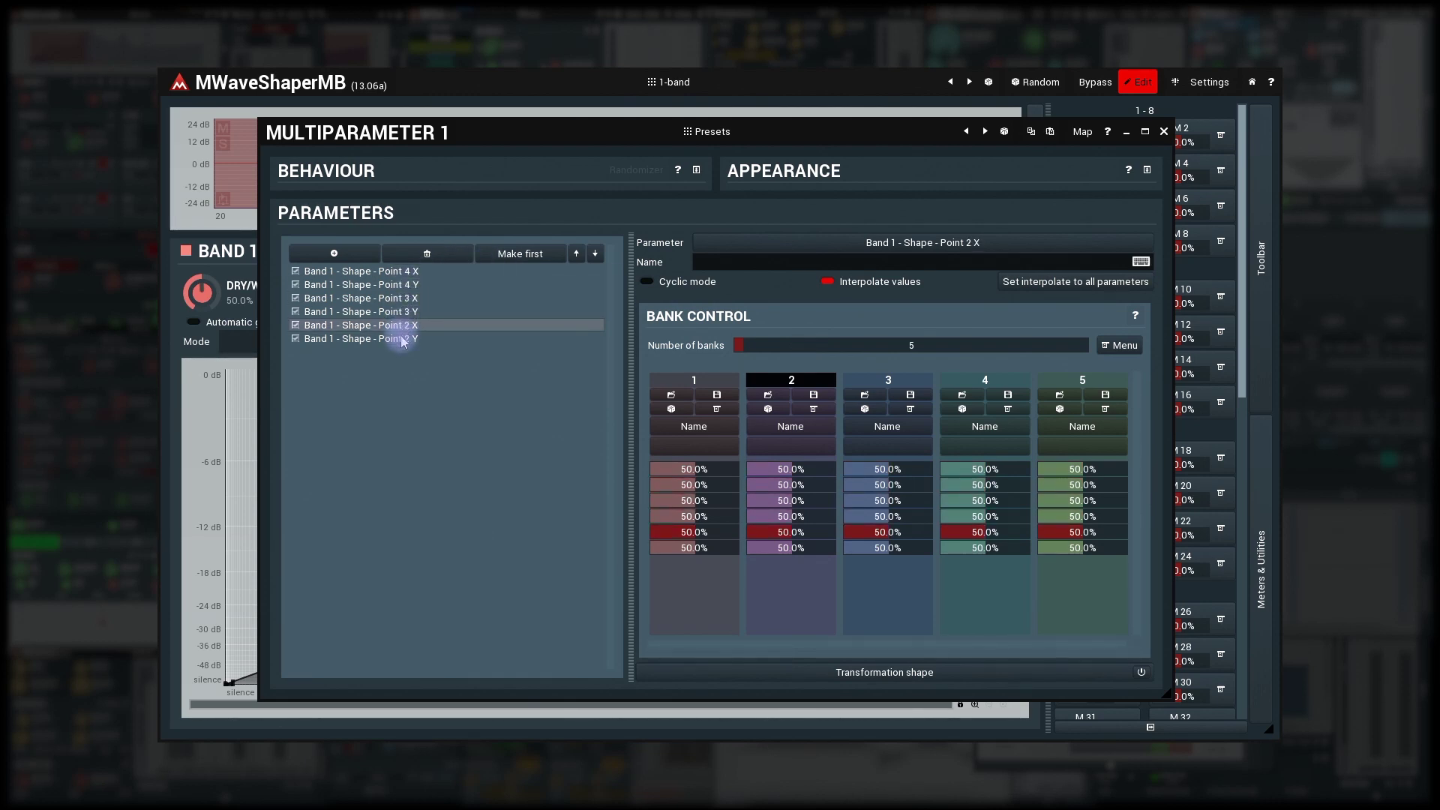
pyautogui.click(401, 339)
# Set the Point 4 X value to 28.4% in bank 1 and 76.0% in bank 2, and close the multiparameter settings
pyautogui.click(398, 274)
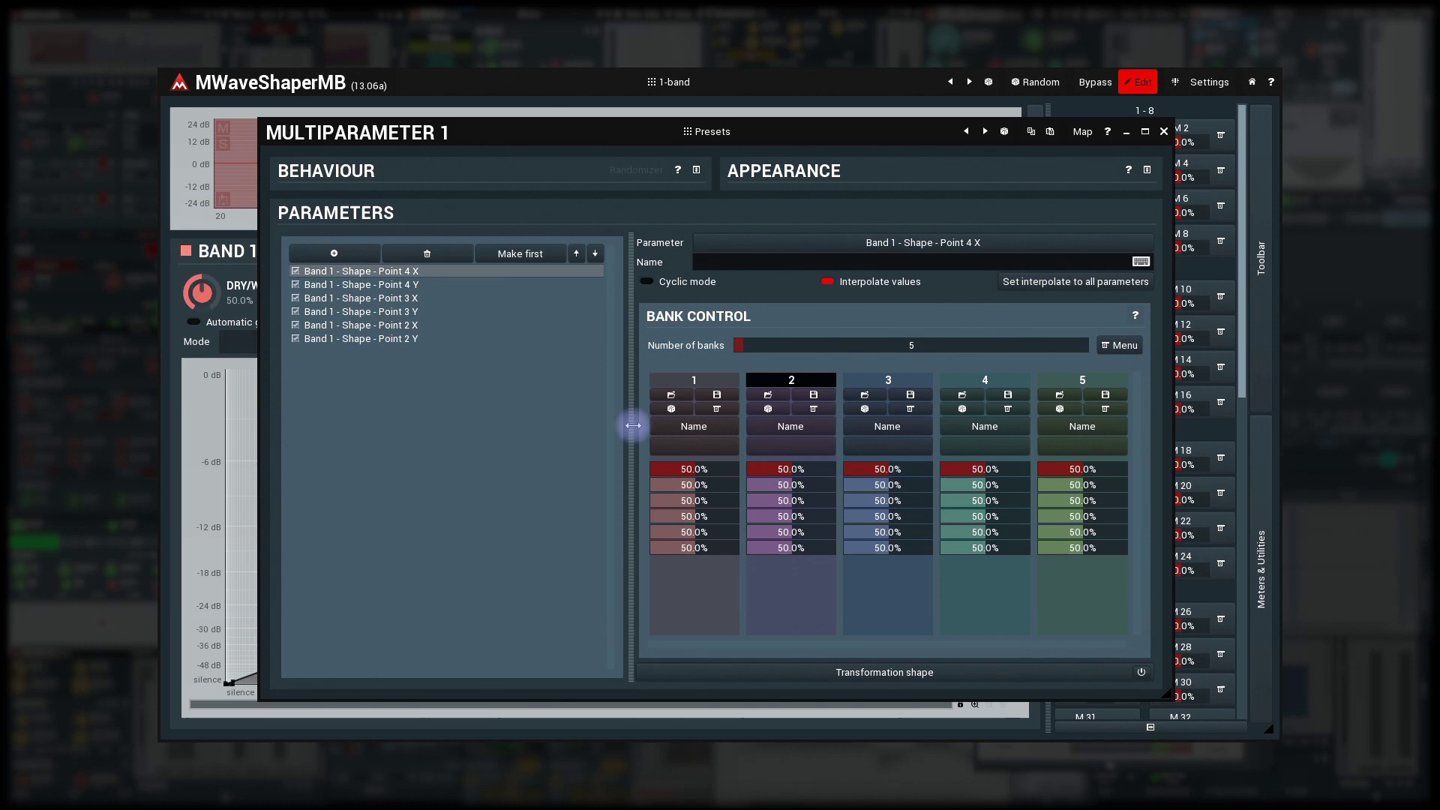
pyautogui.click(705, 462)
pyautogui.moveTo(705, 463); pyautogui.dragTo(705, 468)
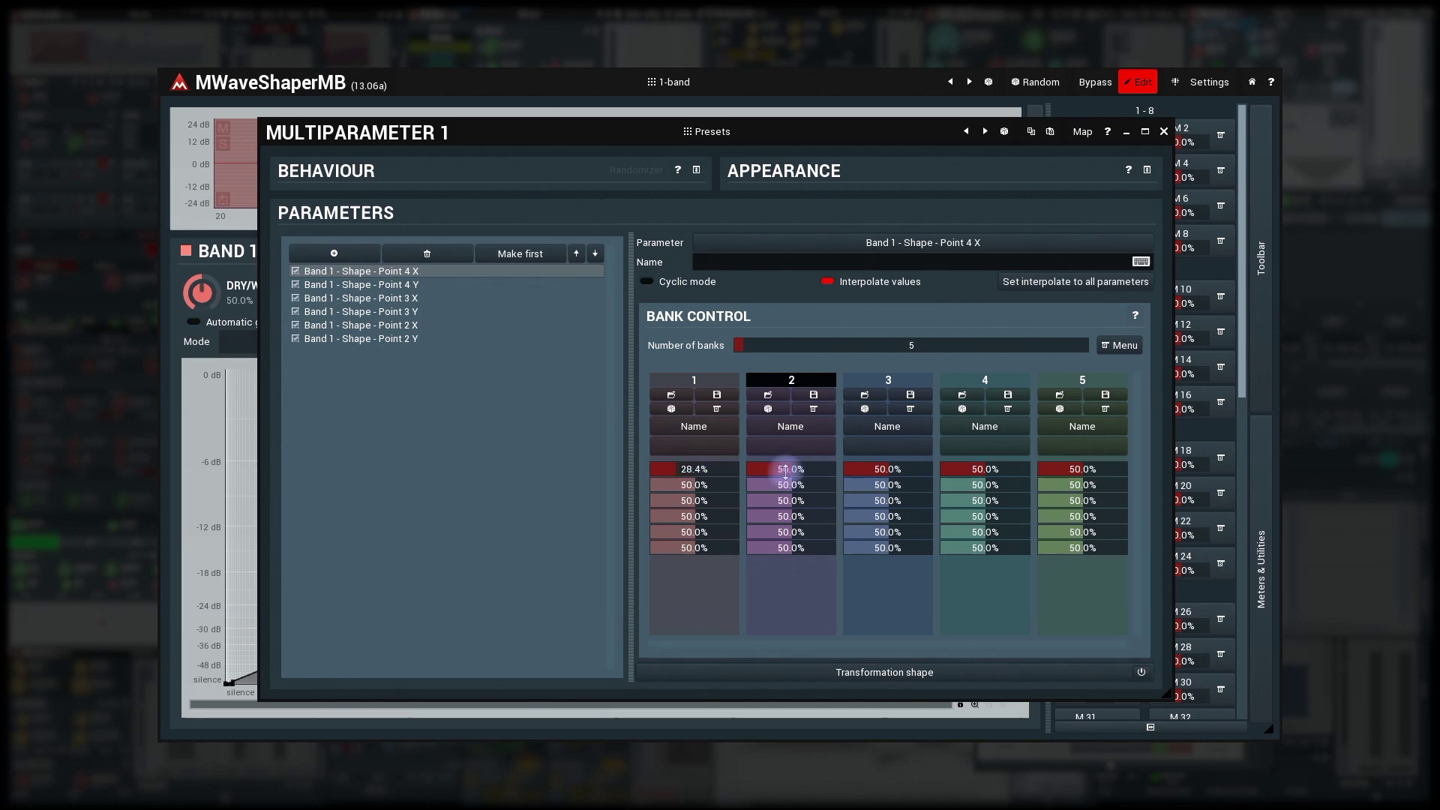
pyautogui.moveTo(796, 469)
pyautogui.mouseDown()
pyautogui.moveTo(796, 435)
pyautogui.moveTo(796, 468)
pyautogui.mouseUp()
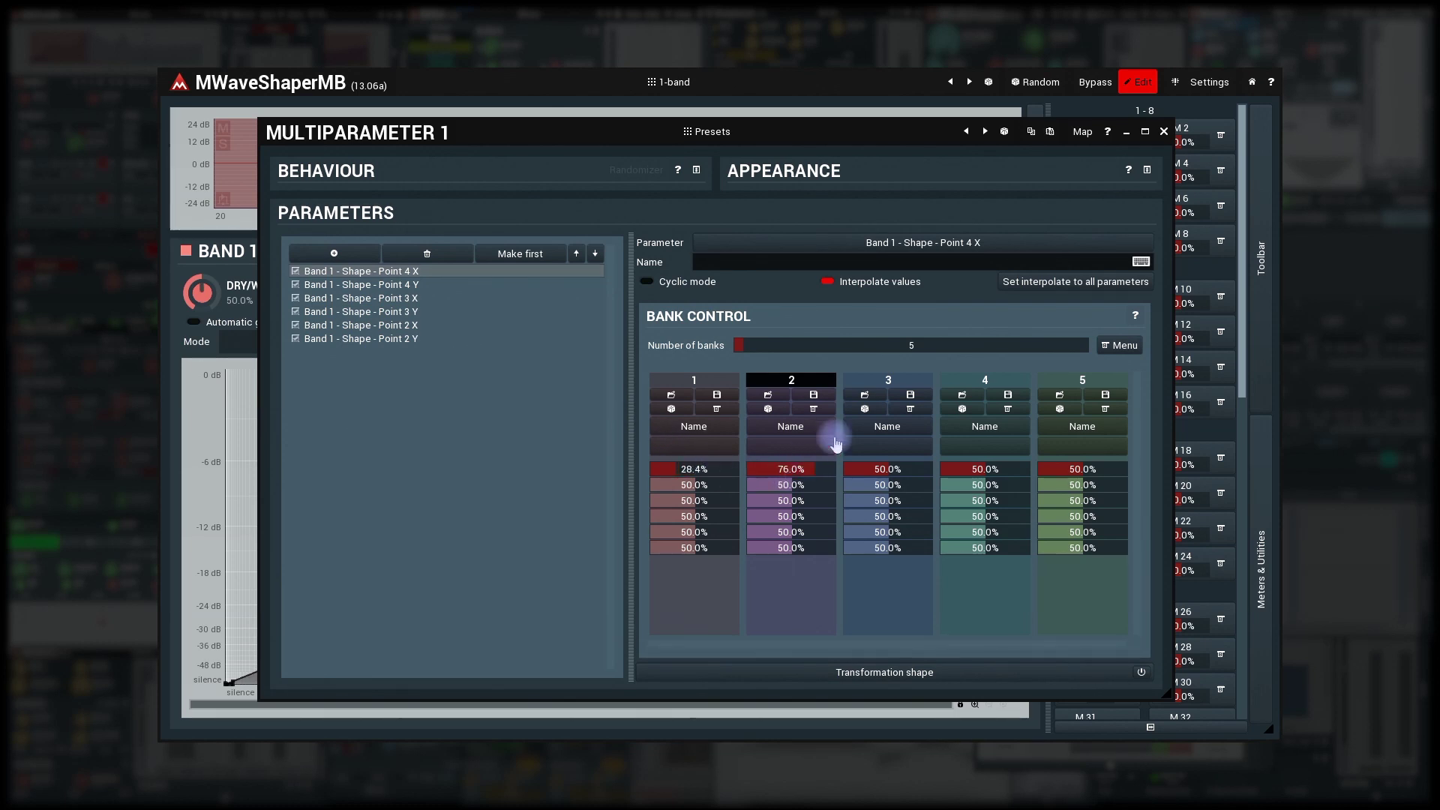
pyautogui.click(1164, 132)
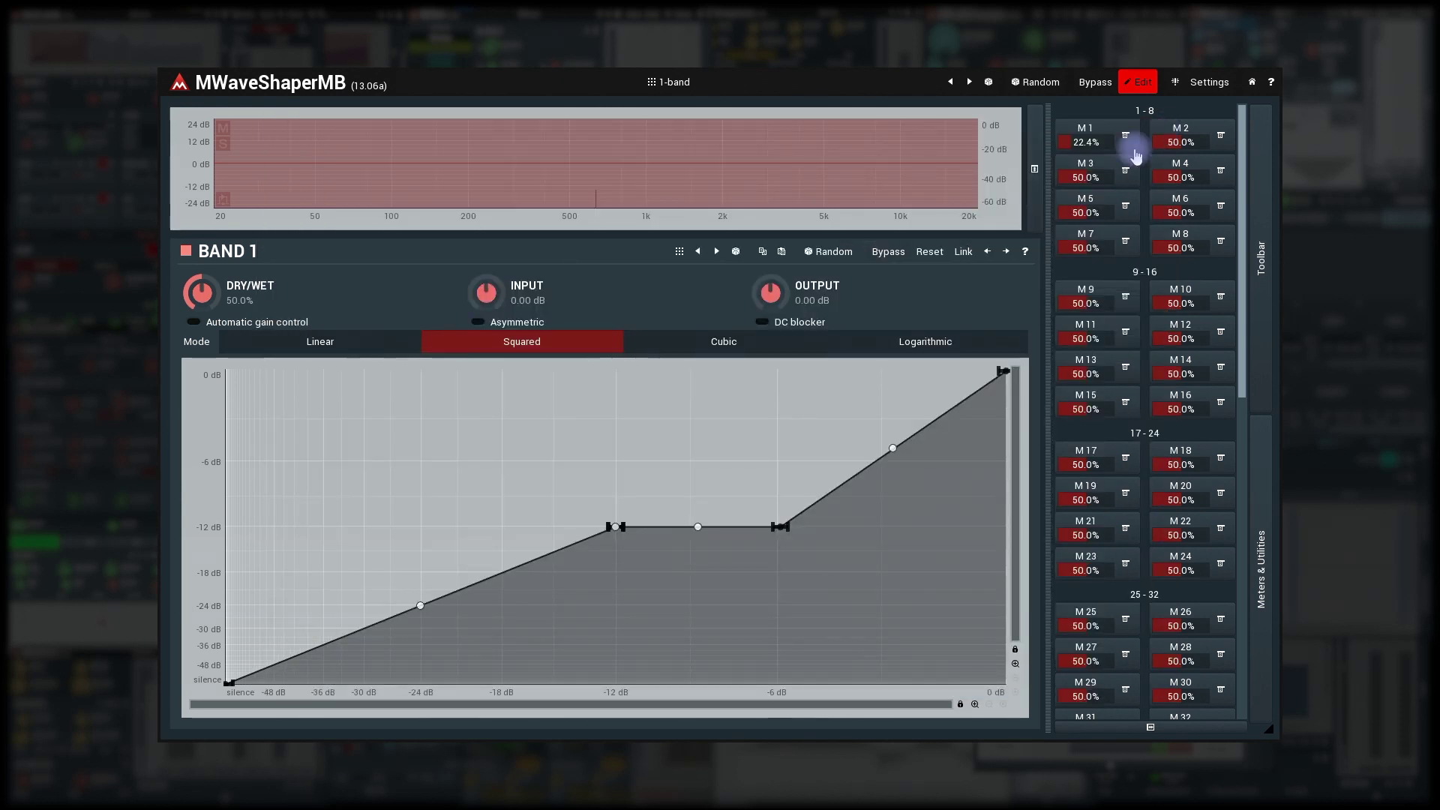
# Reshape Band 1's curve with points at about -36, -22 and -8 dB input, and store the shape in bank 1
pyautogui.moveTo(615, 527); pyautogui.dragTo(441, 587)
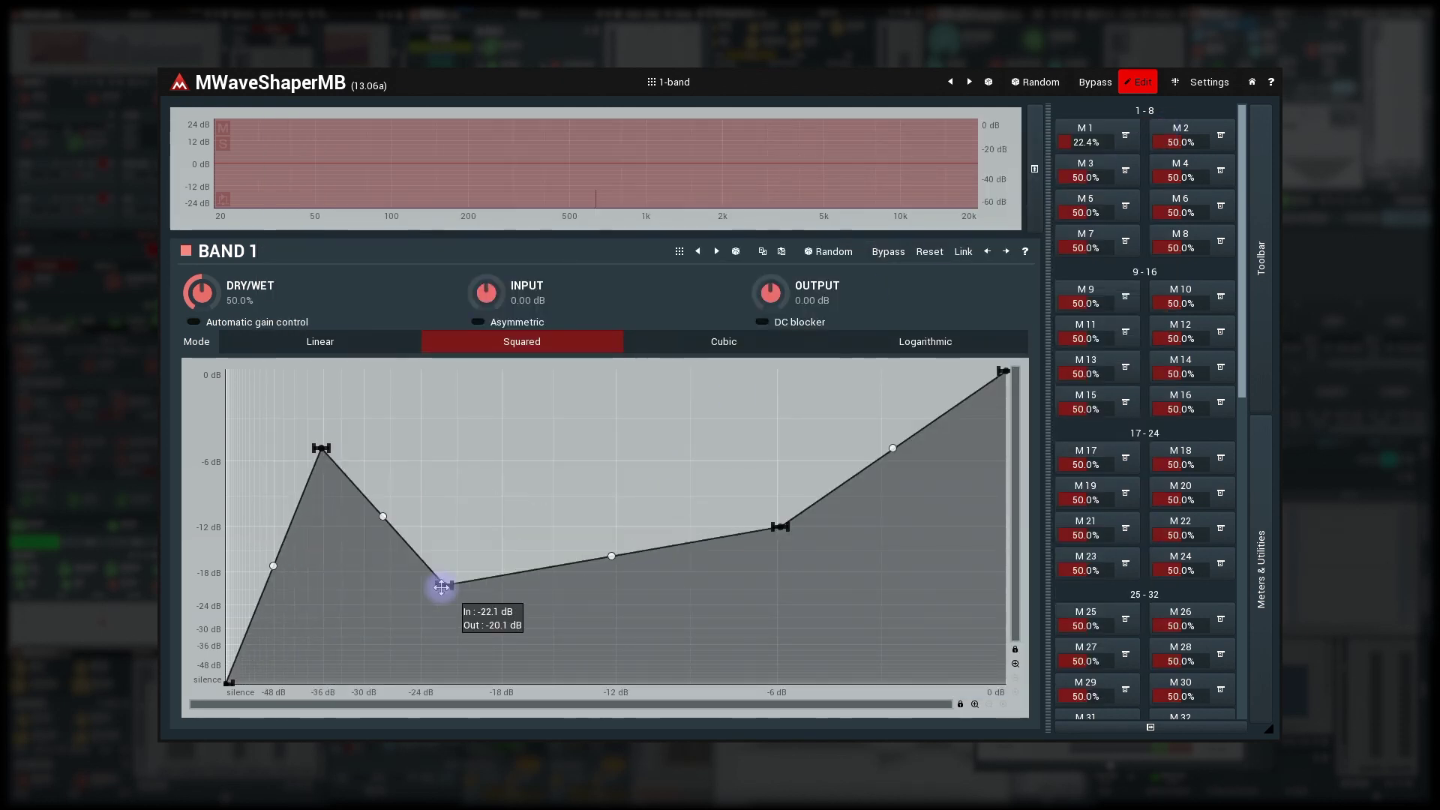
pyautogui.moveTo(780, 527); pyautogui.dragTo(718, 611)
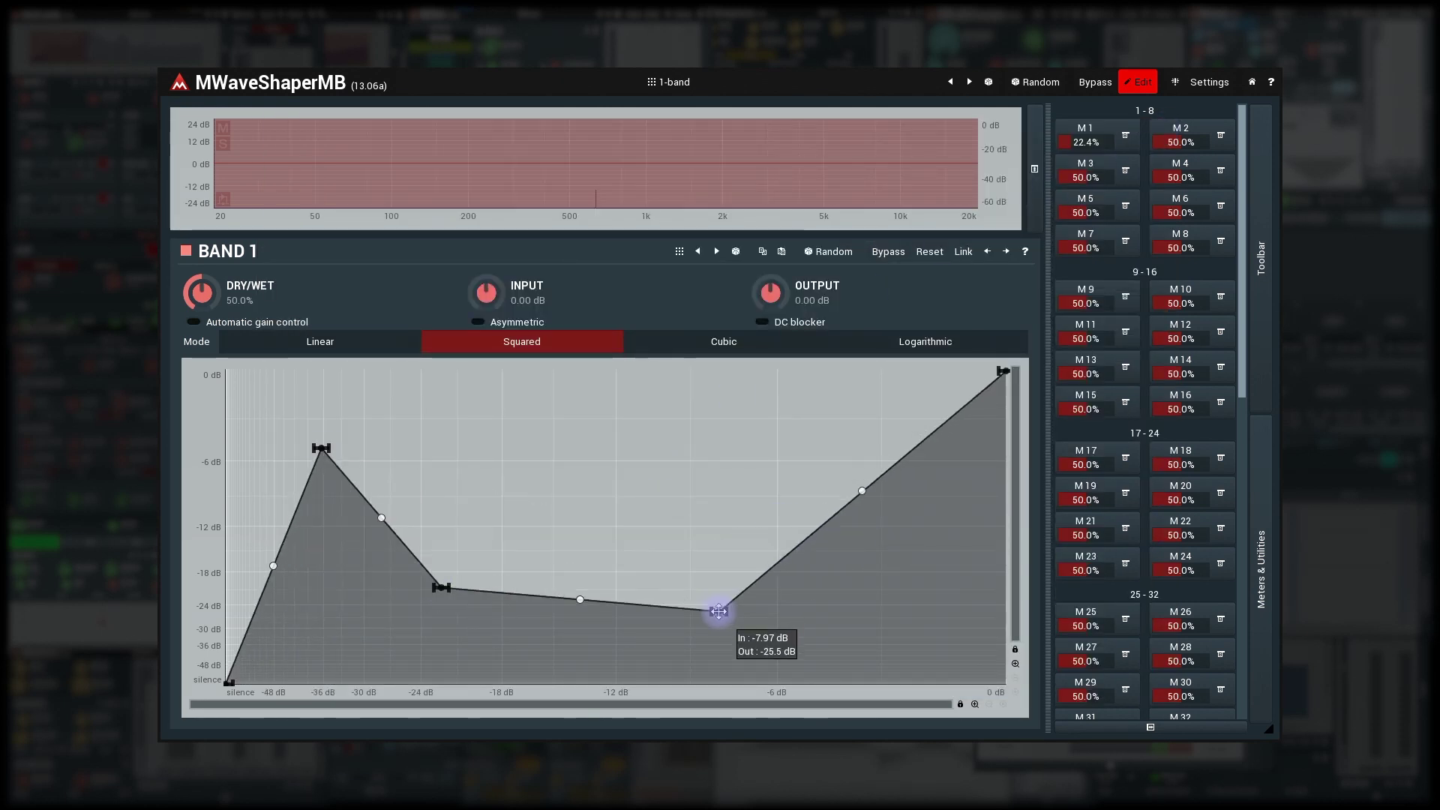
pyautogui.click(1081, 129)
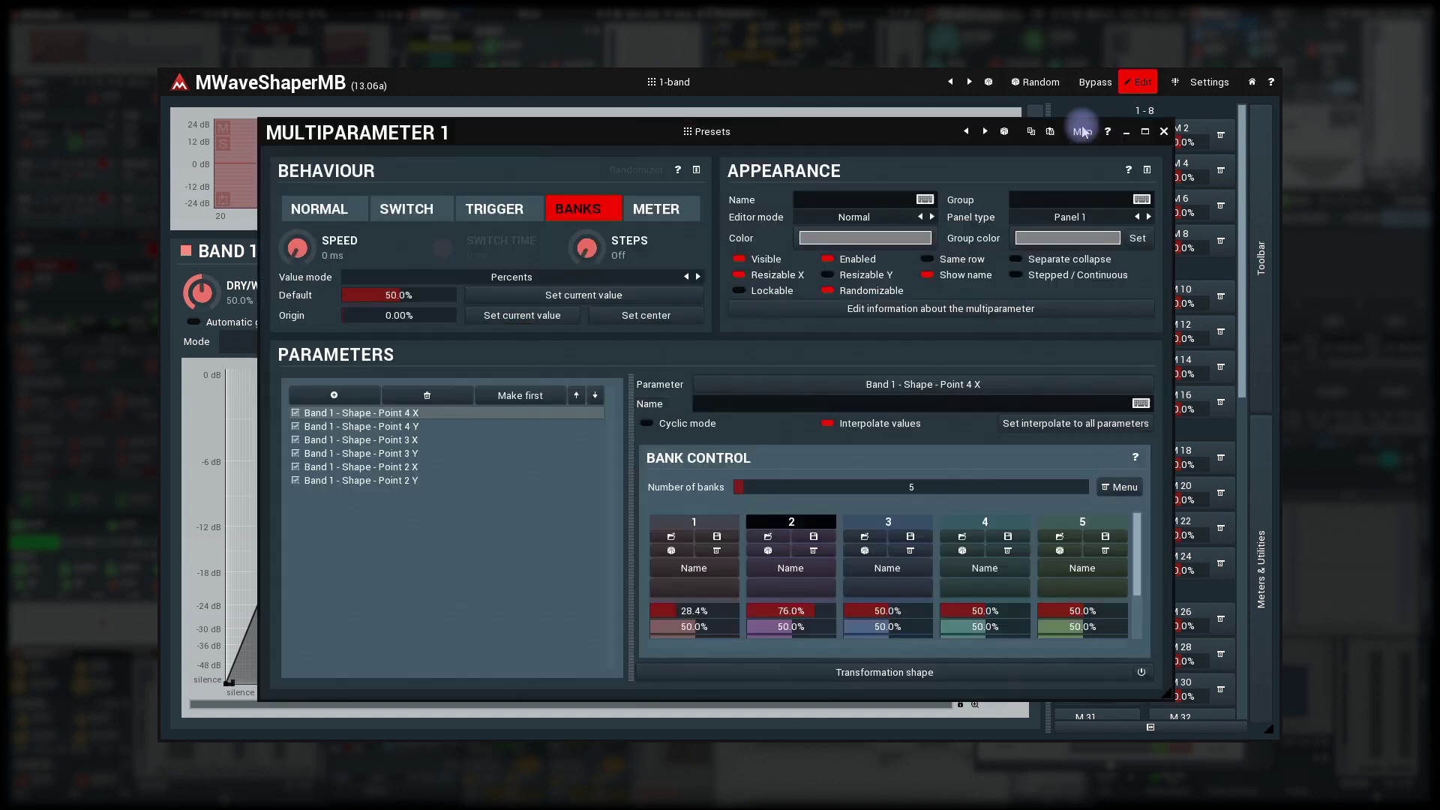
pyautogui.click(719, 536)
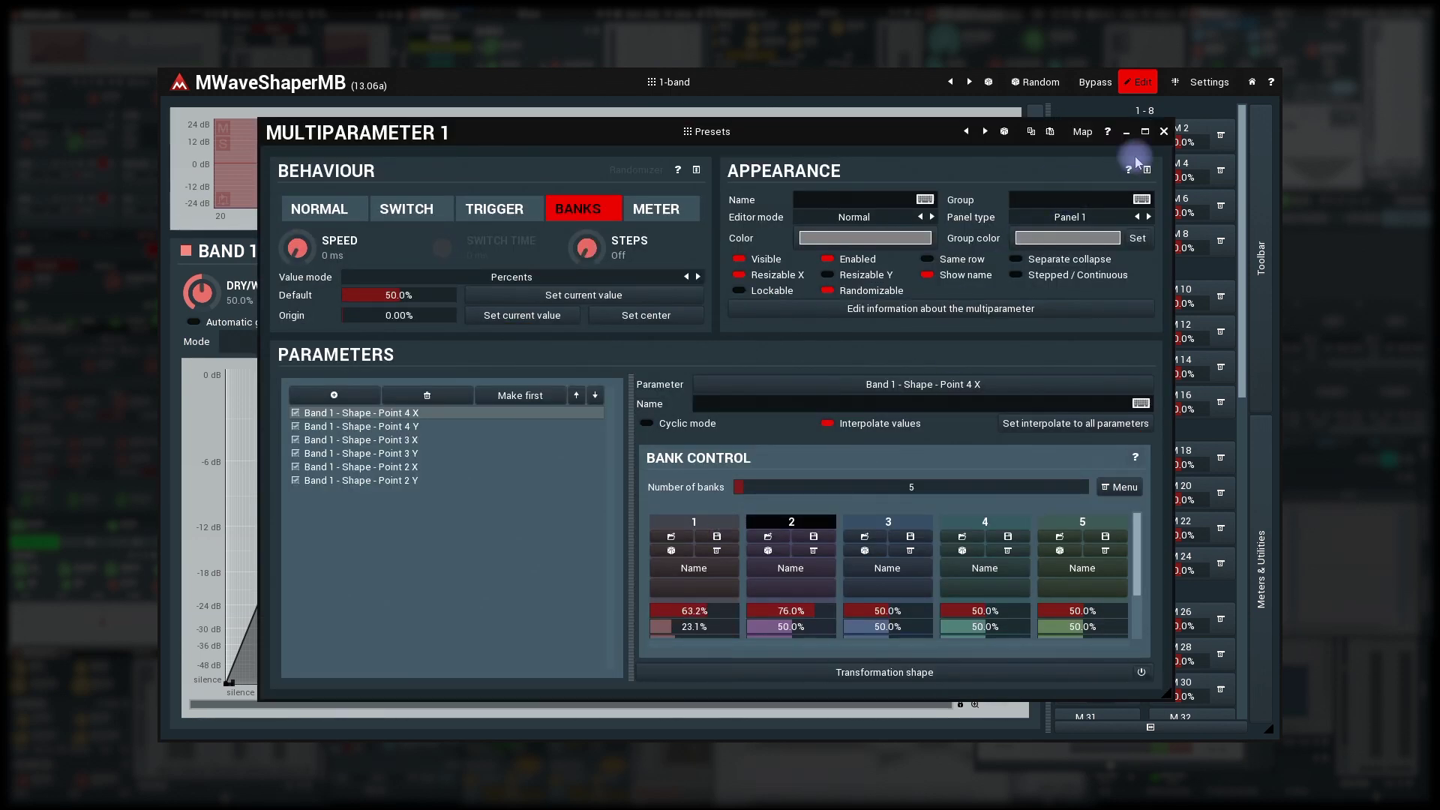
pyautogui.click(1162, 132)
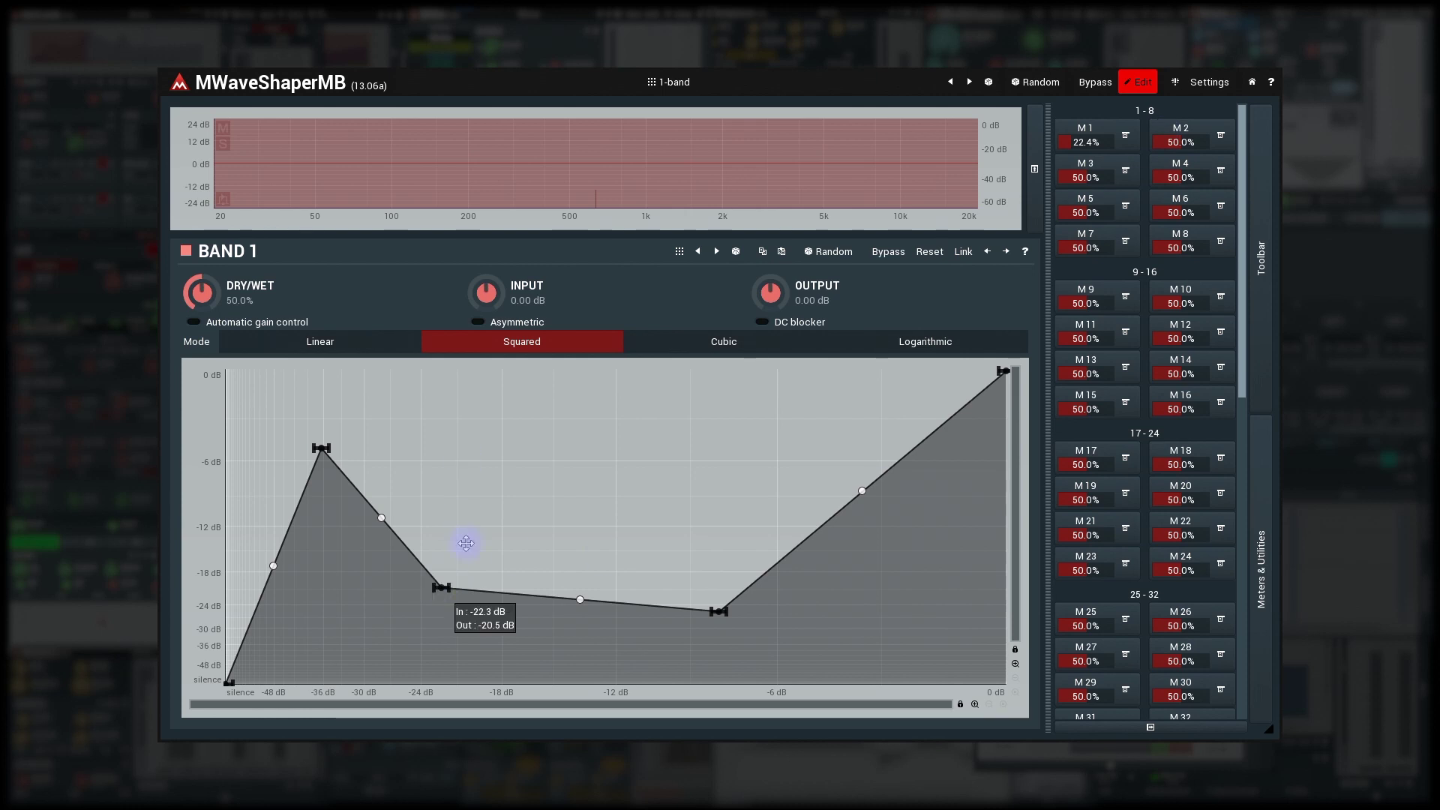
# Store a curve with Point 4 at about 40.4% X, 21.9% Y in bank 2 and one at 88.7% X, 23.6% Y in bank 3
pyautogui.click(1095, 129)
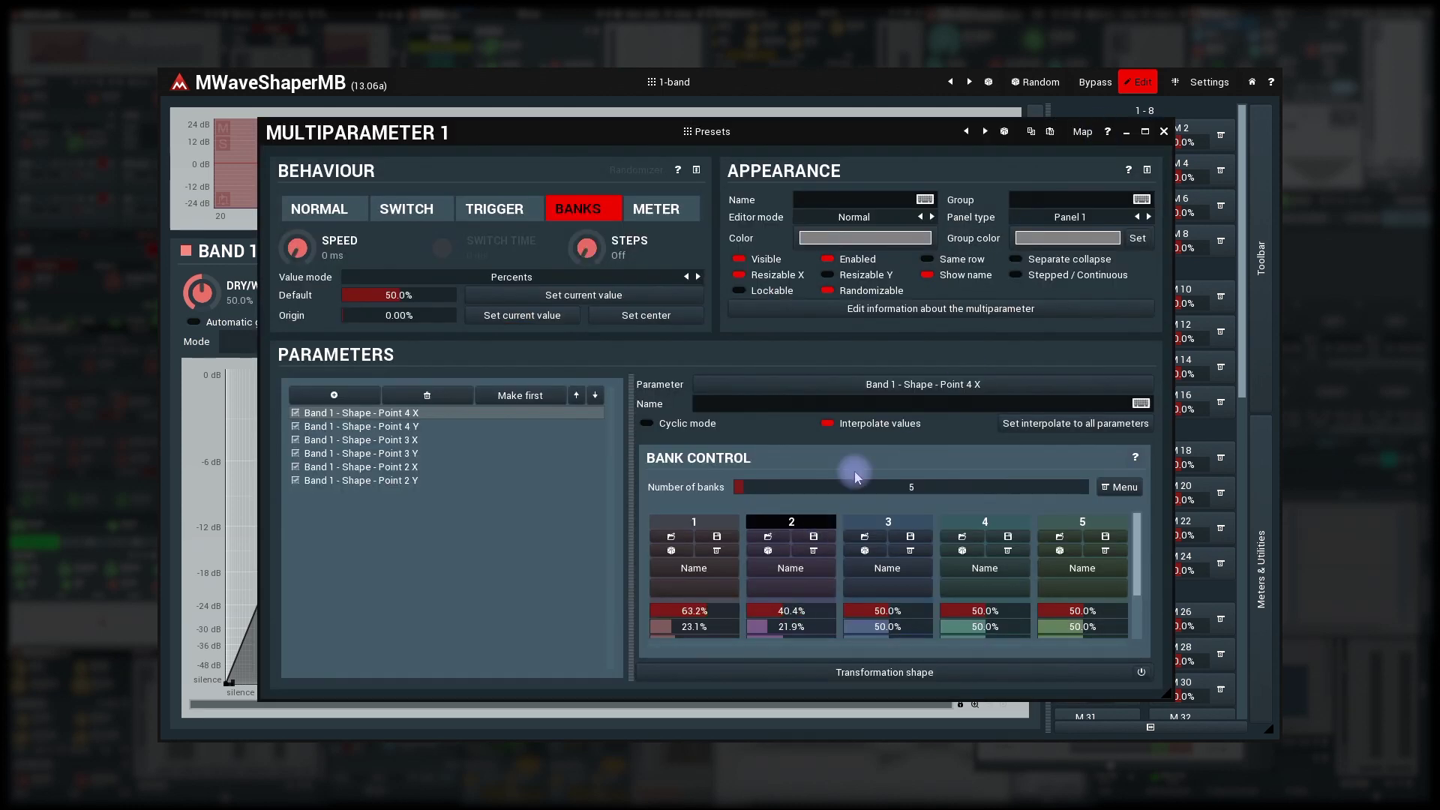
pyautogui.click(1164, 133)
pyautogui.moveTo(540, 617)
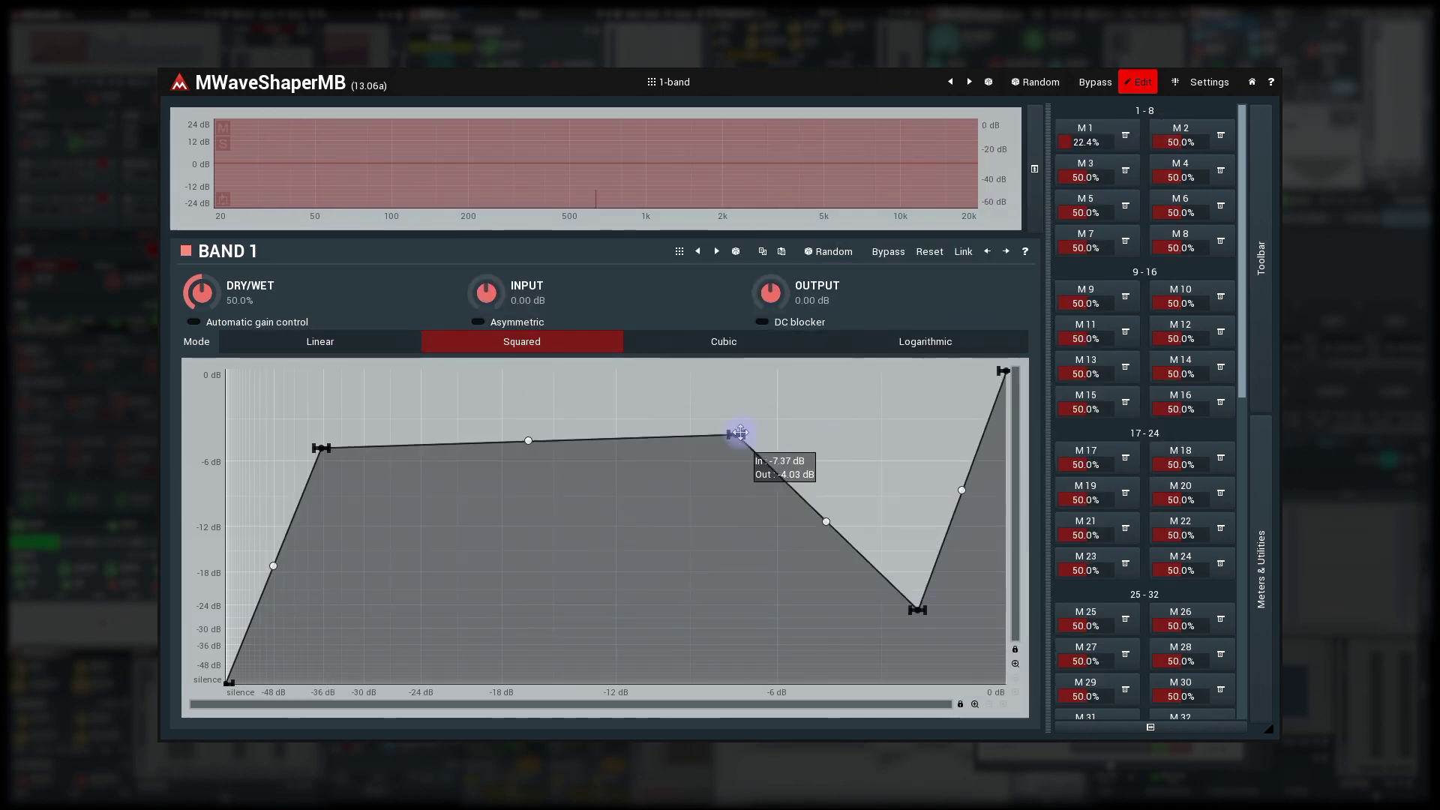
pyautogui.click(1096, 129)
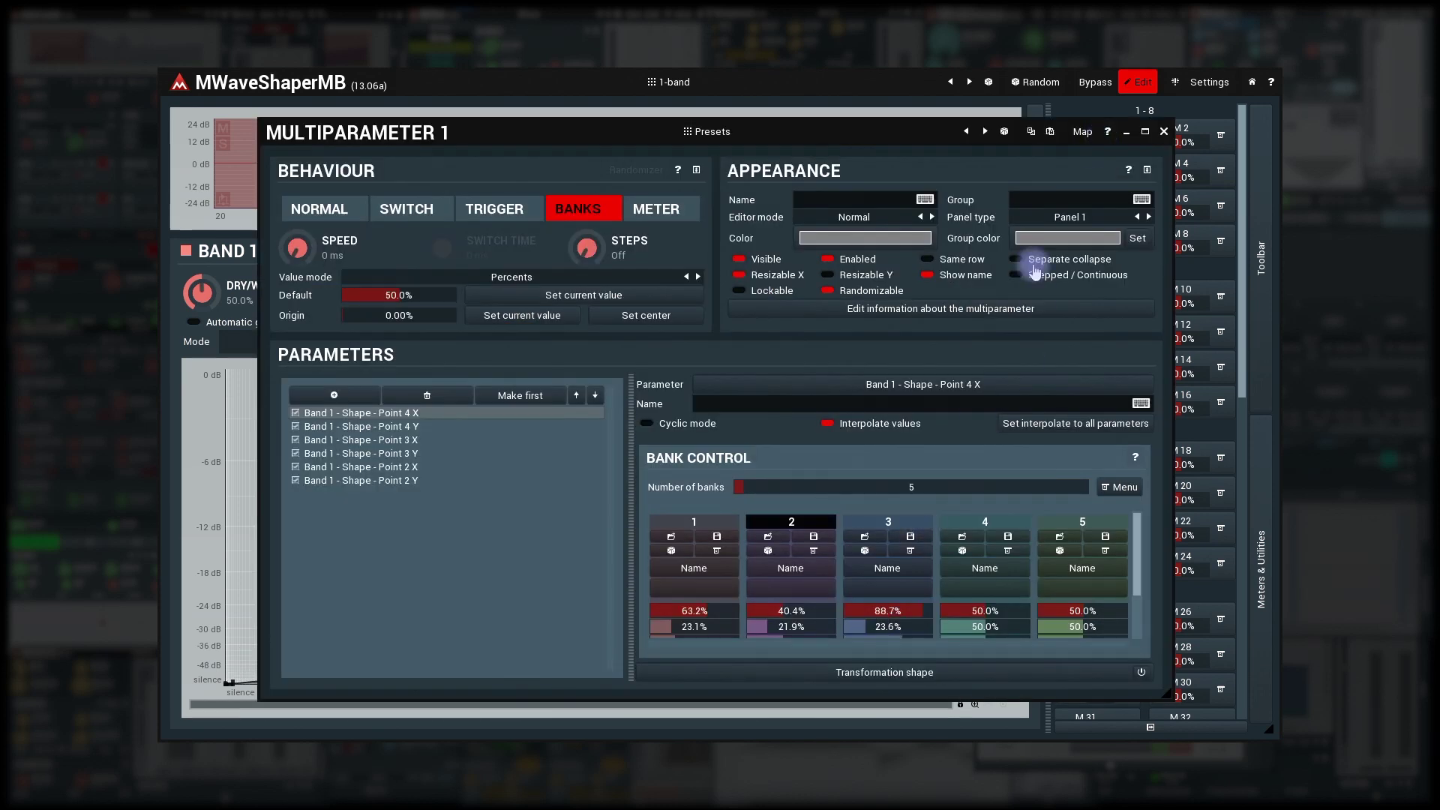
pyautogui.click(1162, 129)
# Move Point 3 to about 80.5% X, 81.0% Y and Point 2 to 69.5% X, 88.1% Y, and store the curve in bank 4
pyautogui.moveTo(739, 433)
pyautogui.moveTo(740, 433); pyautogui.dragTo(854, 415)
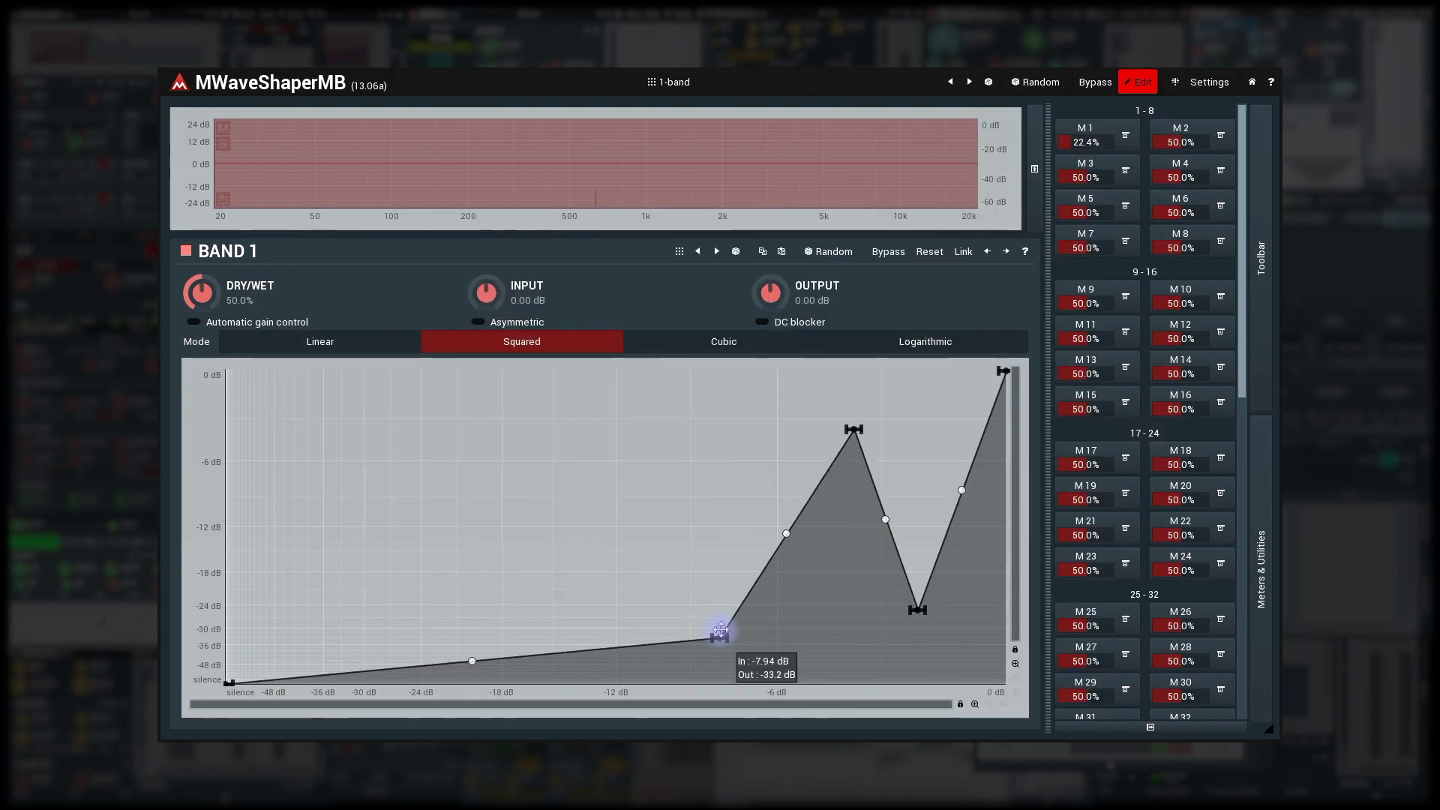
pyautogui.moveTo(717, 635); pyautogui.dragTo(768, 406)
pyautogui.click(1096, 130)
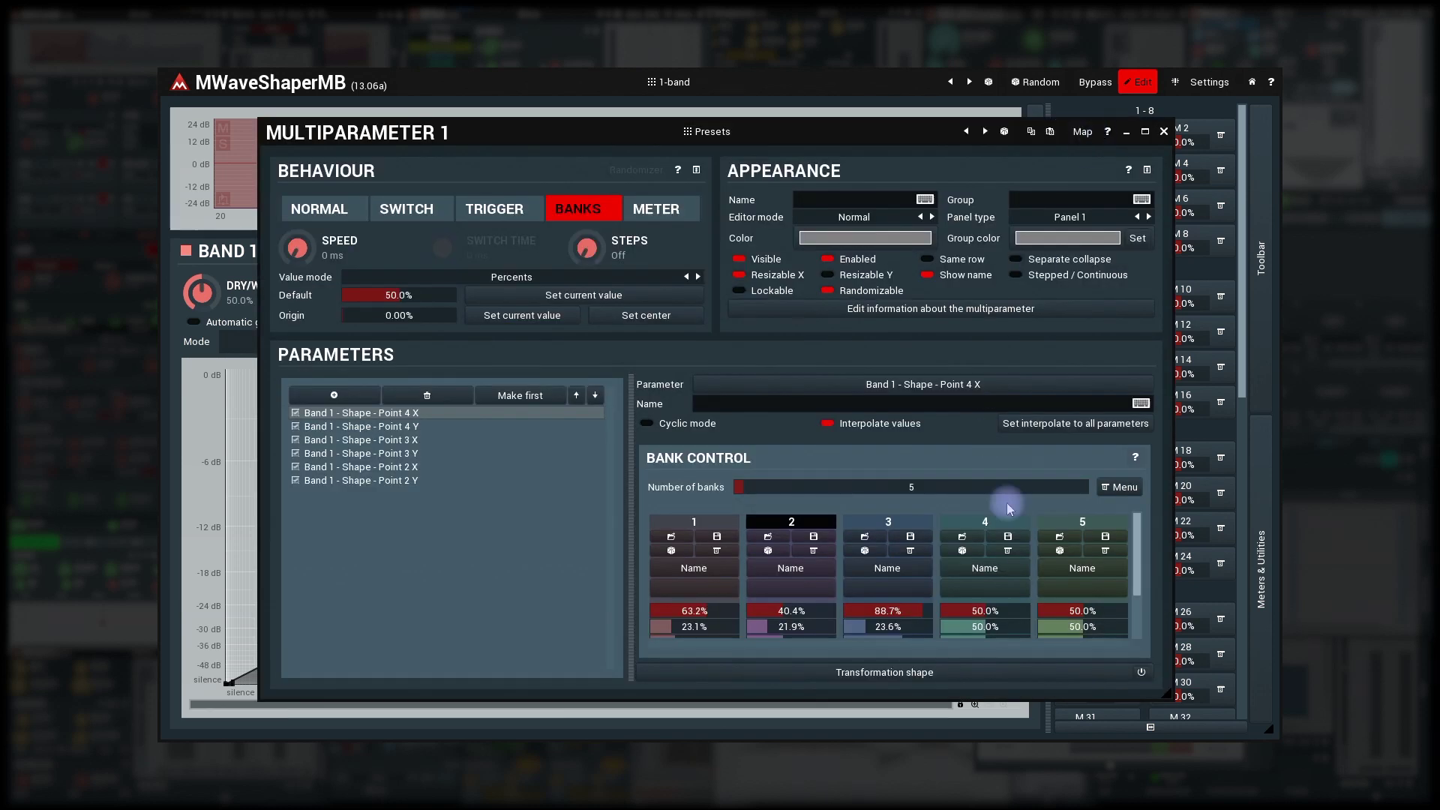
pyautogui.click(1161, 130)
# Move curve points 2, 3 and 4 to about 19.3%, 56.4% and 56.4% X, and store the shape in bank 5
pyautogui.moveTo(752, 418); pyautogui.dragTo(375, 426)
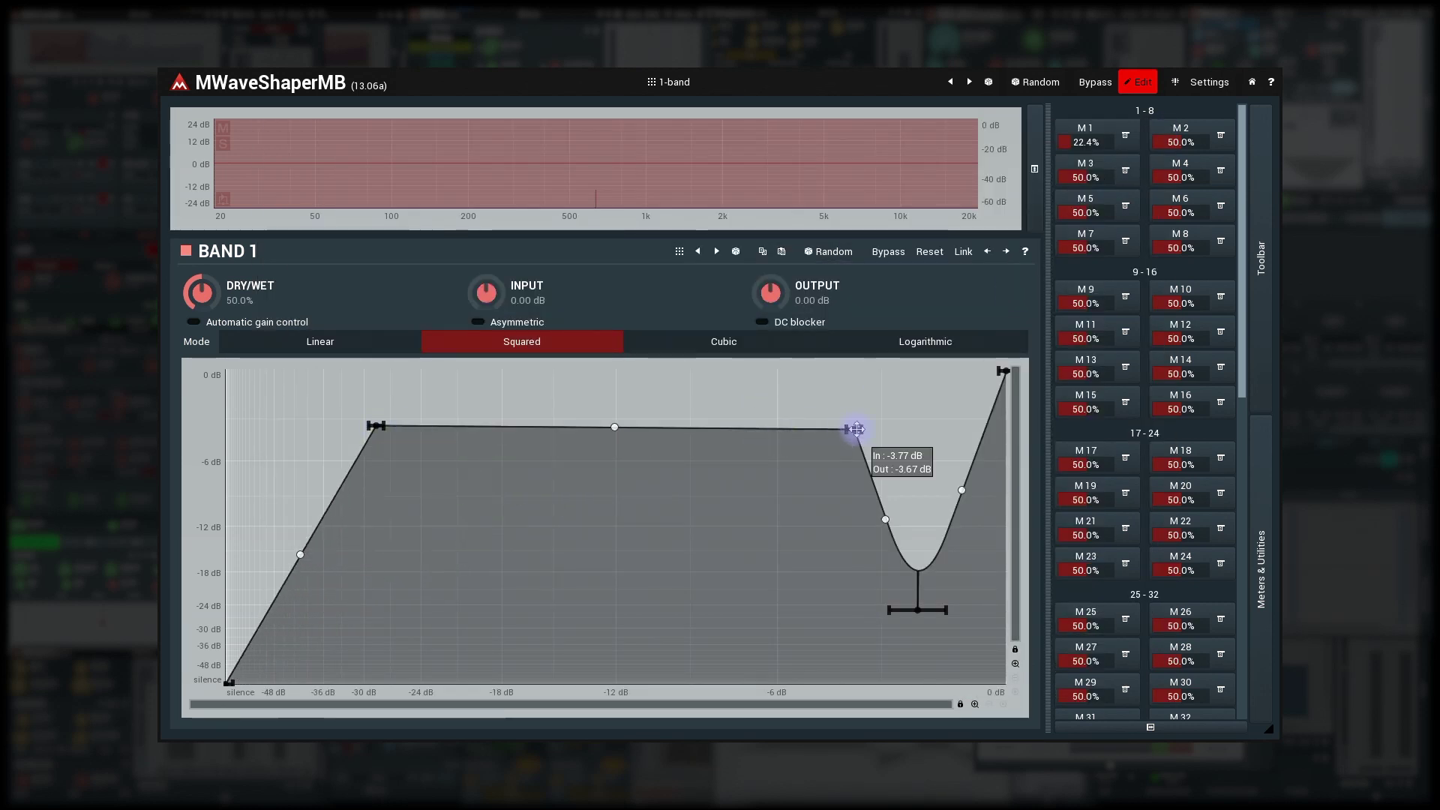
pyautogui.moveTo(854, 429); pyautogui.dragTo(665, 563)
pyautogui.moveTo(946, 610); pyautogui.dragTo(665, 428)
pyautogui.click(1082, 138)
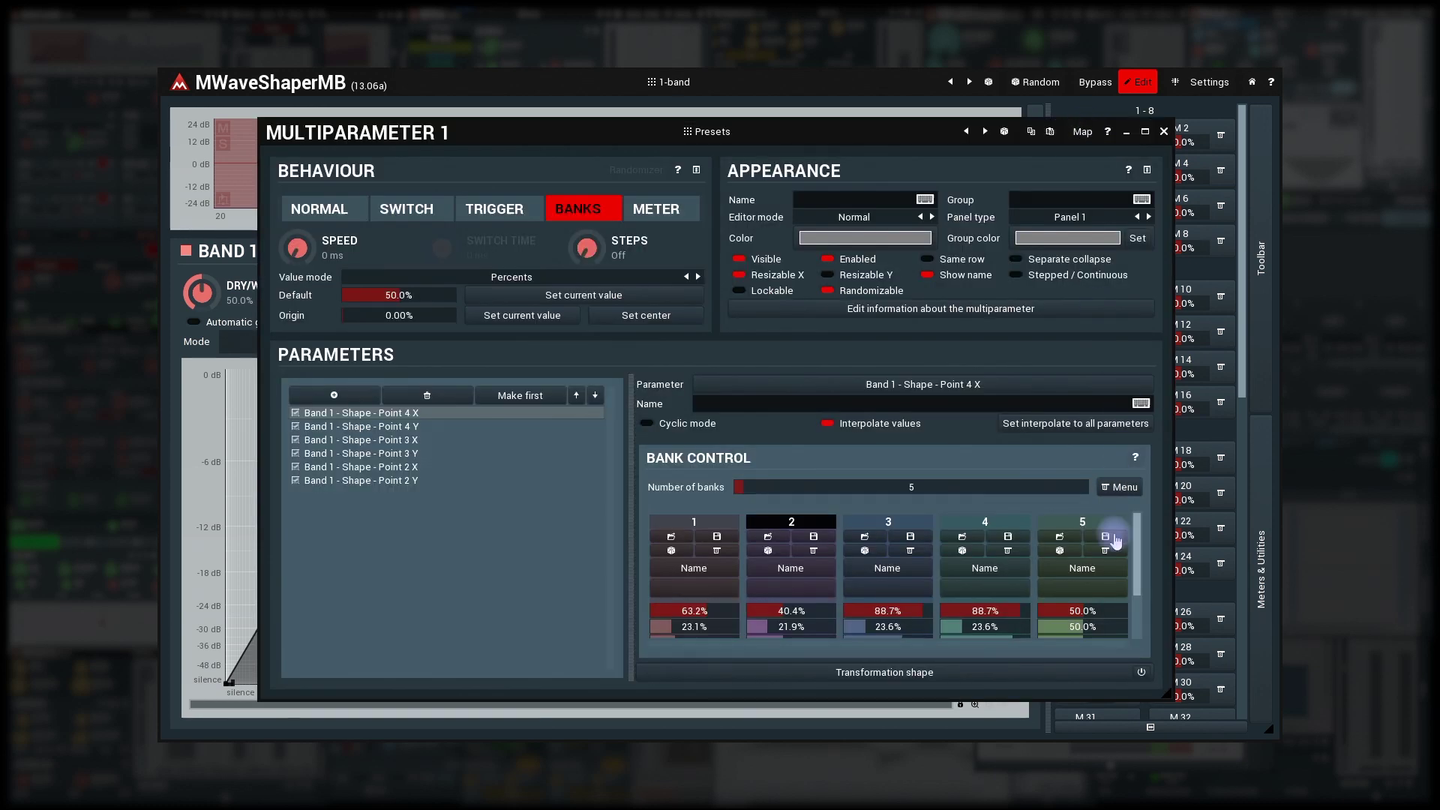
pyautogui.click(1147, 171)
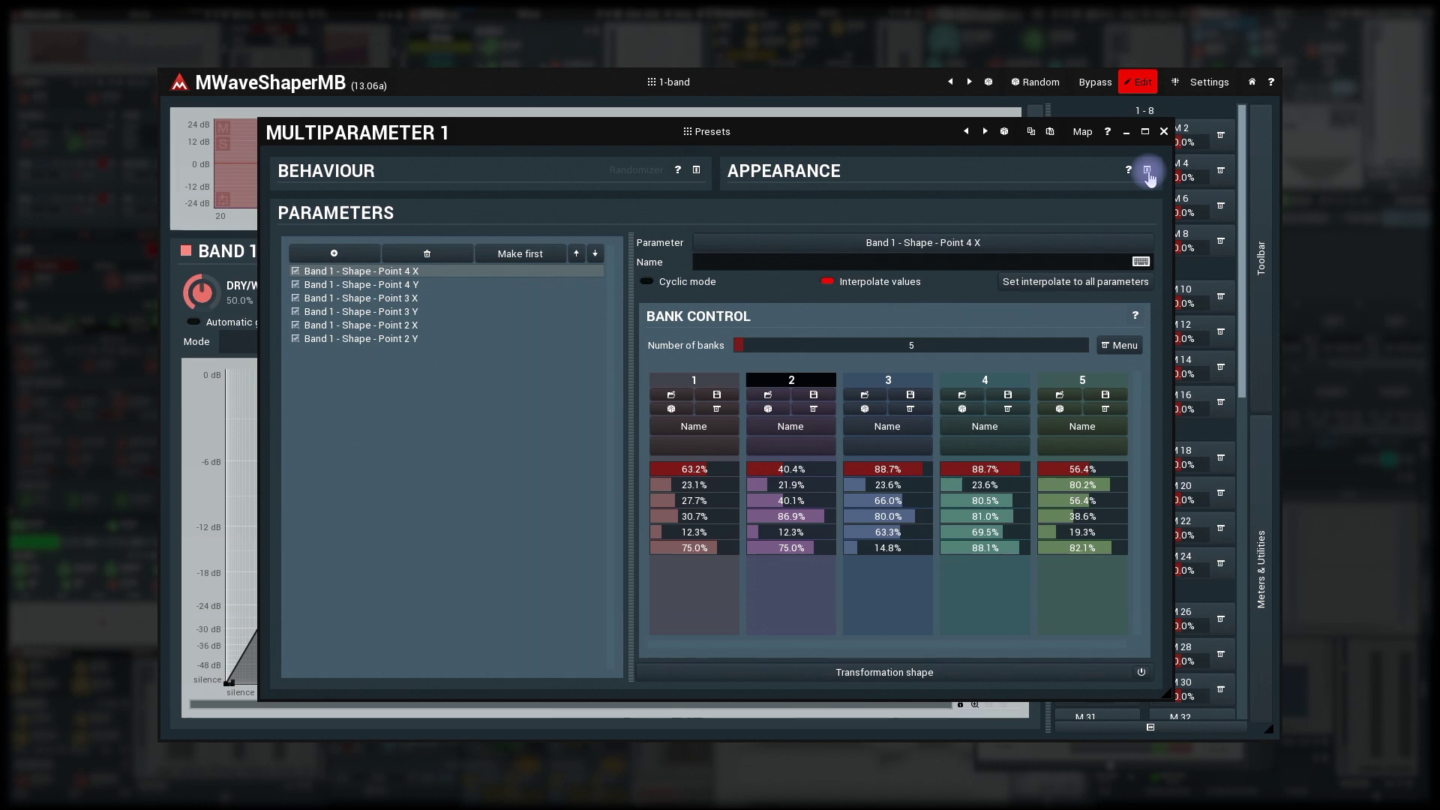
pyautogui.click(1163, 134)
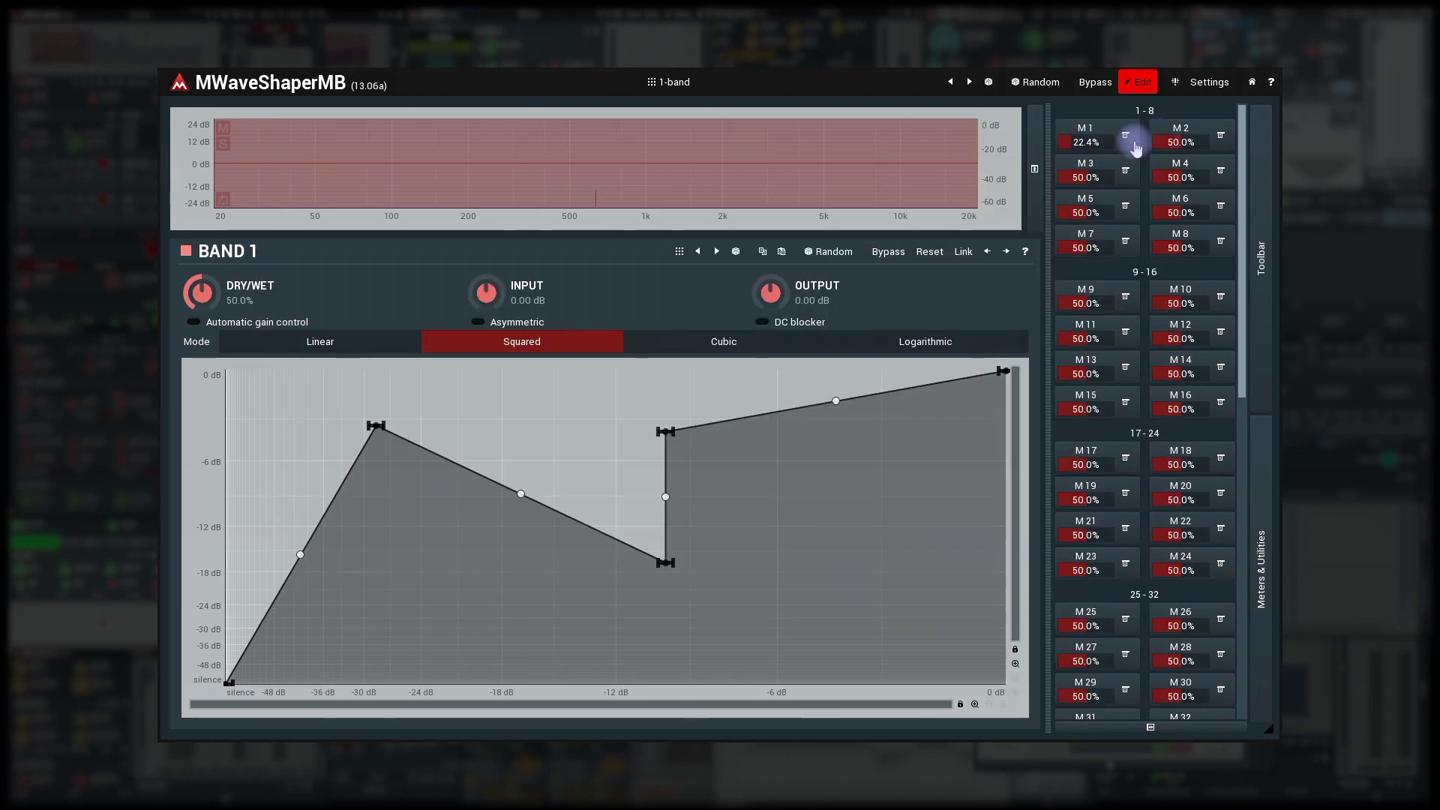
# Sweep M 1 through its range to morph the curve, and load banks 1 to 5 one after another
pyautogui.moveTo(1087, 141)
pyautogui.mouseDown()
pyautogui.moveTo(1087, 180)
pyautogui.moveTo(1087, 110)
pyautogui.moveTo(1087, 166)
pyautogui.mouseUp()
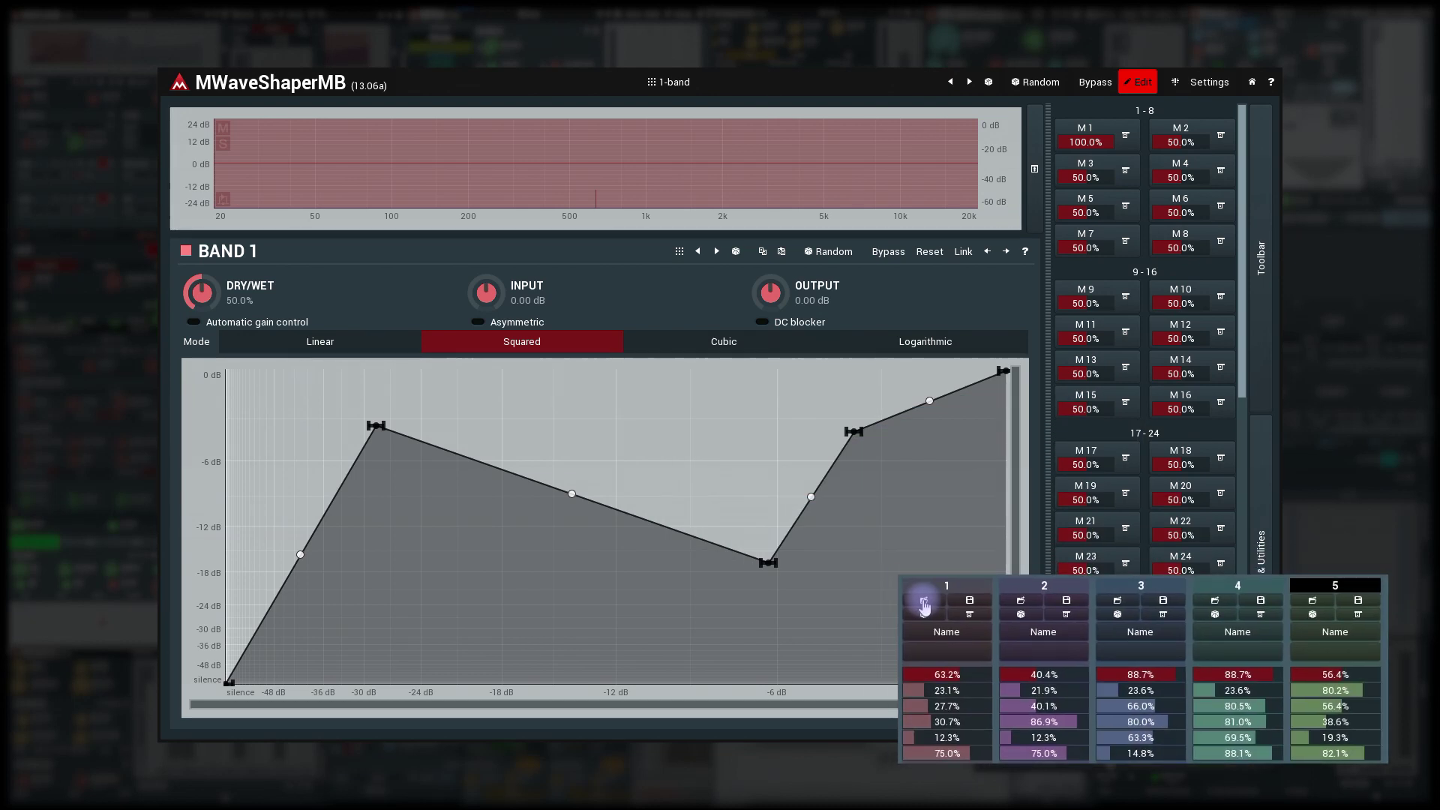
pyautogui.click(925, 603)
pyautogui.click(1021, 600)
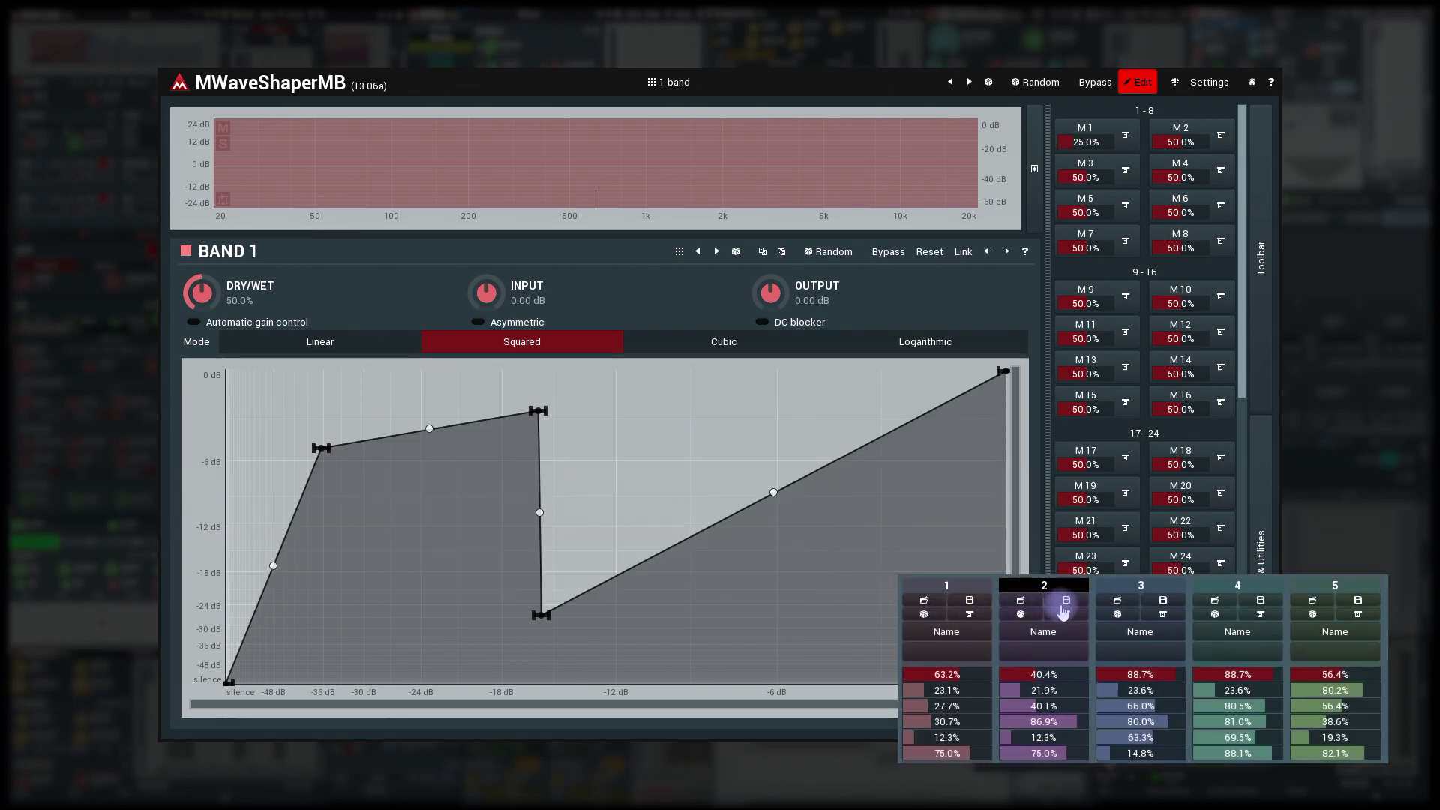
pyautogui.click(1122, 603)
pyautogui.click(1215, 601)
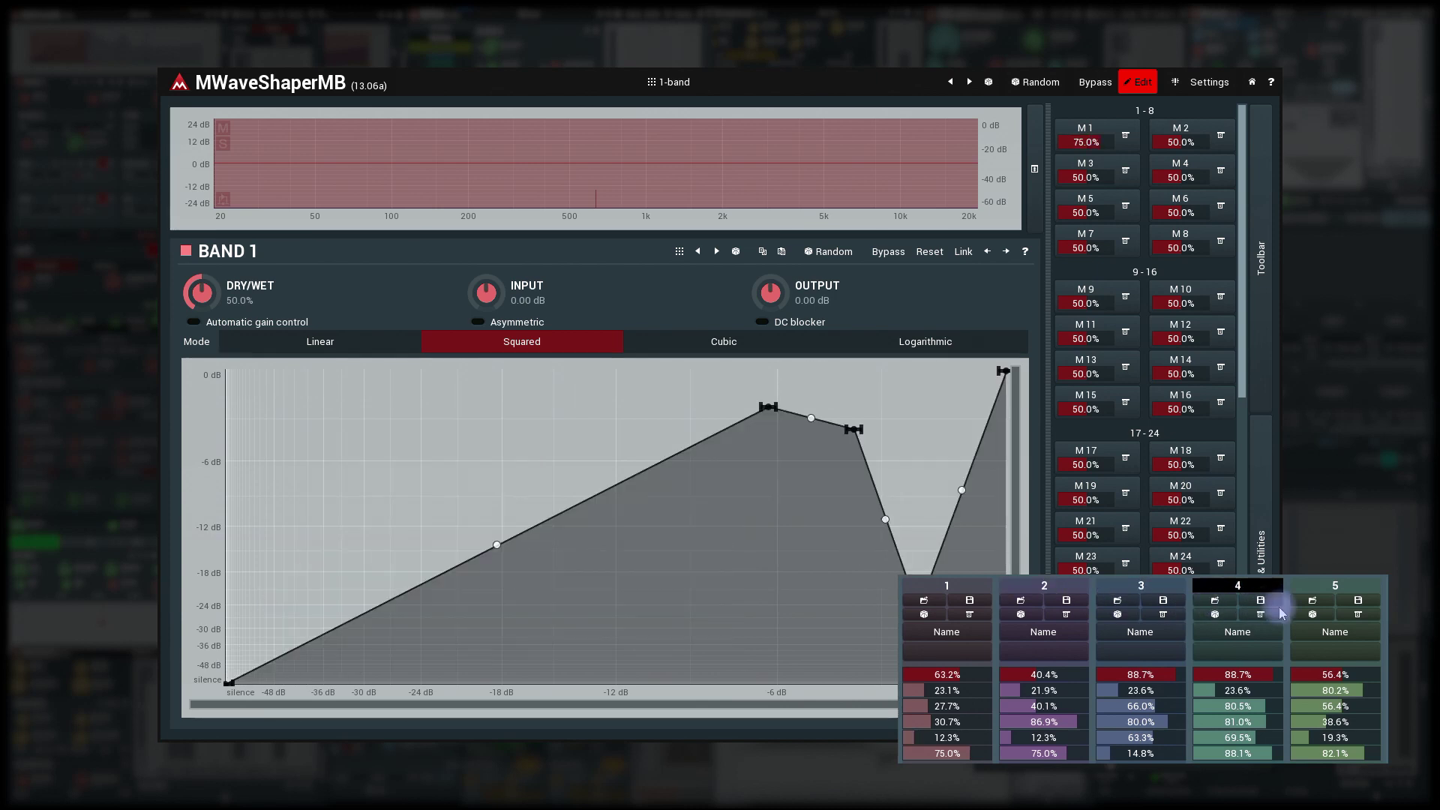
pyautogui.click(1312, 602)
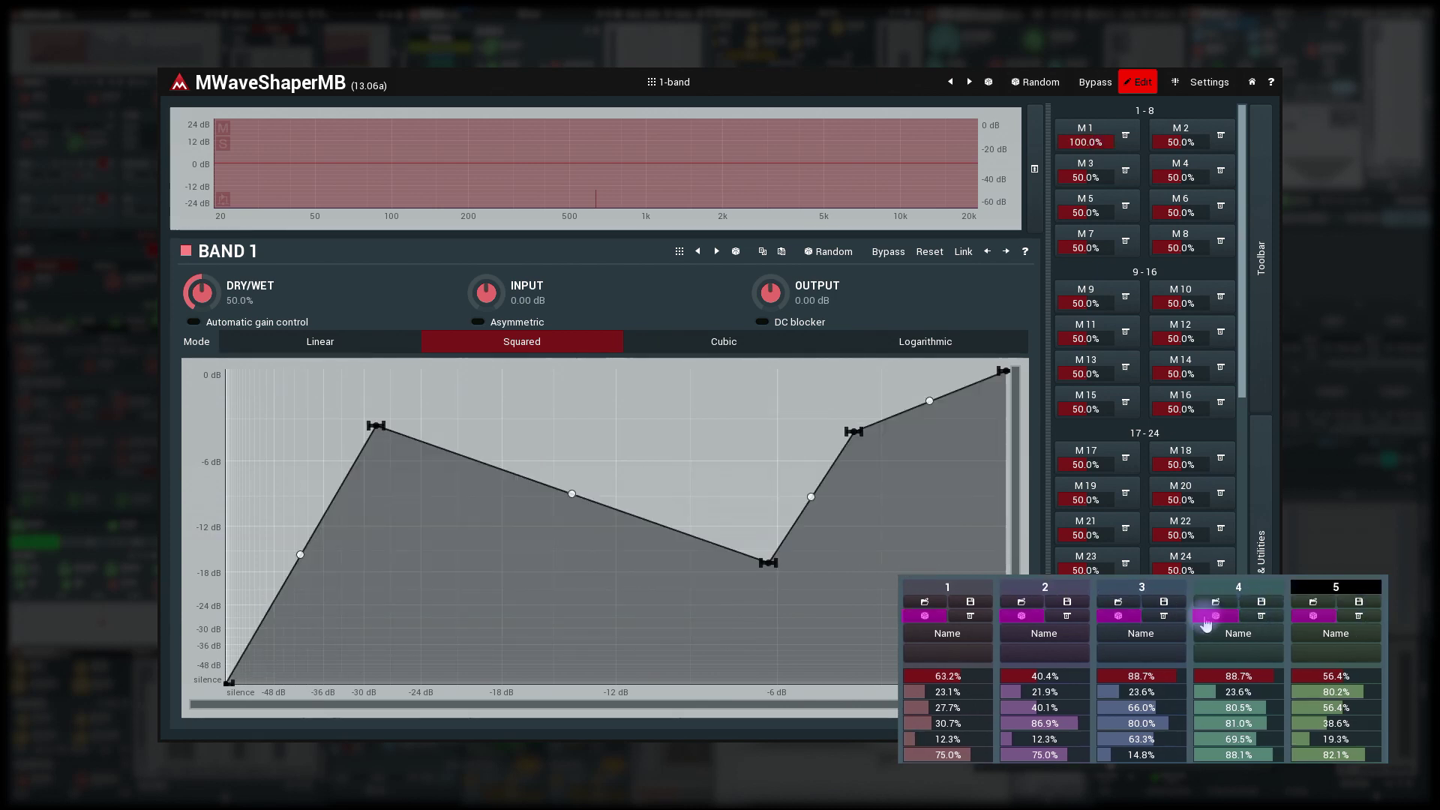
# Randomize the values of bank 5 four times in a row
pyautogui.click(1313, 616)
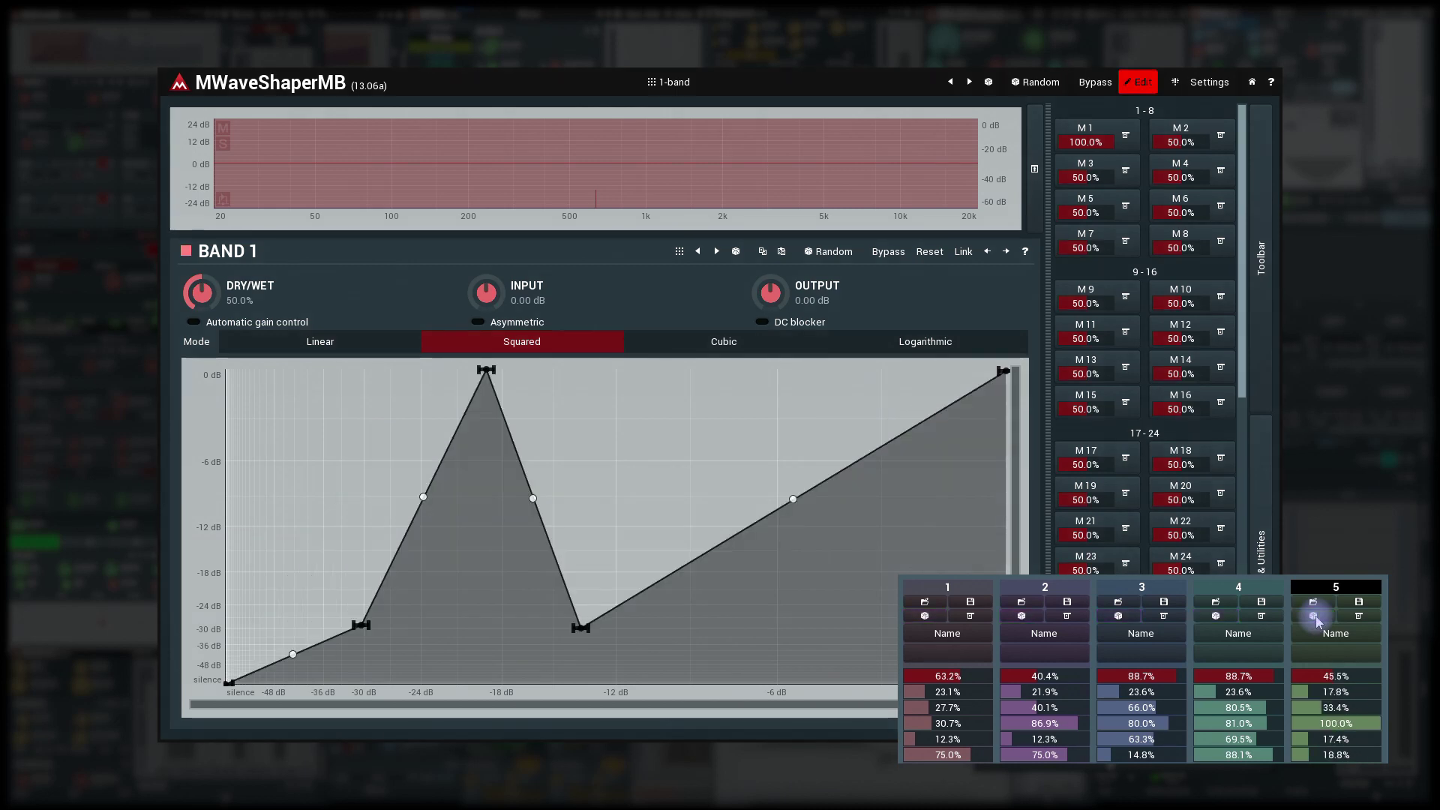
pyautogui.click(1314, 617)
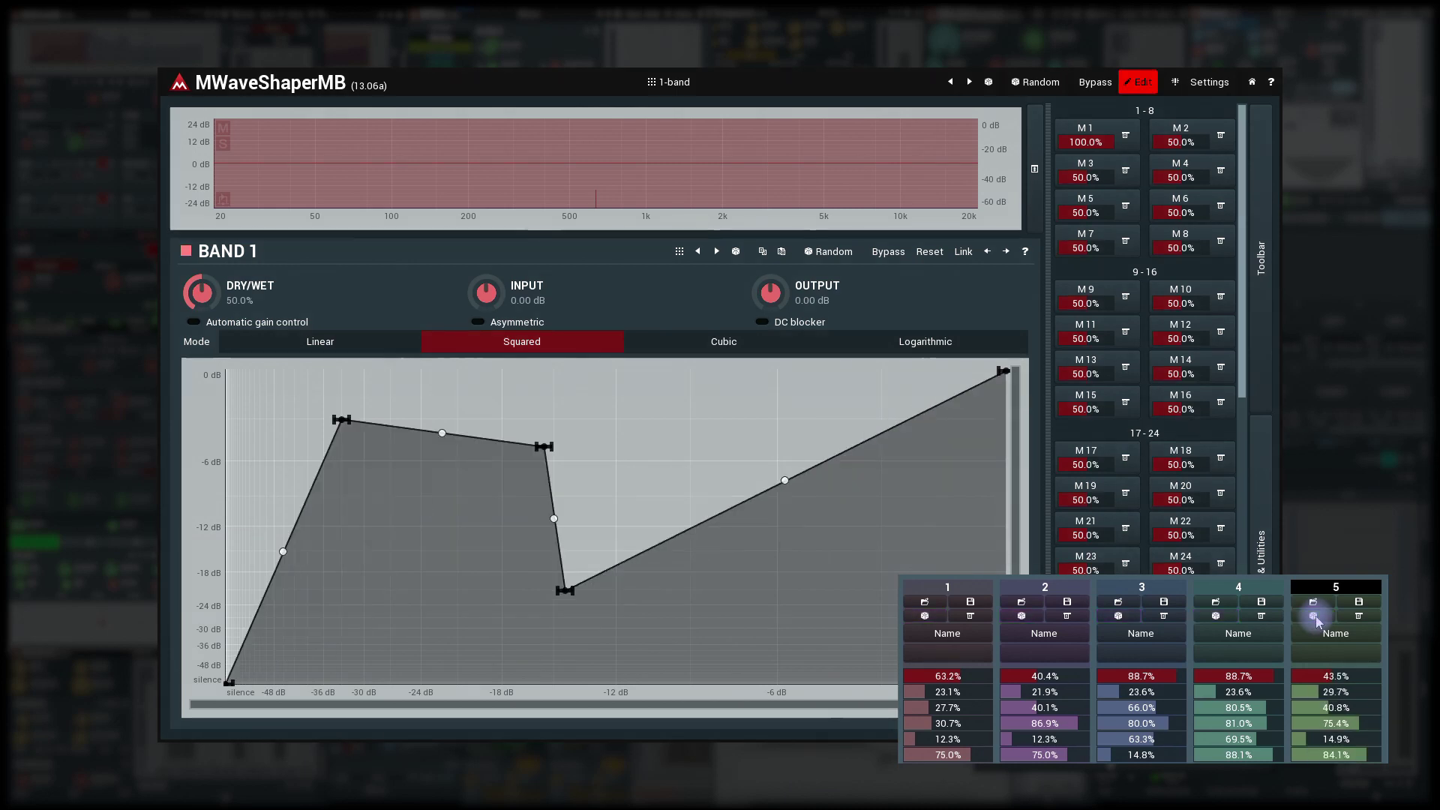
pyautogui.click(1313, 617)
pyautogui.click(1313, 616)
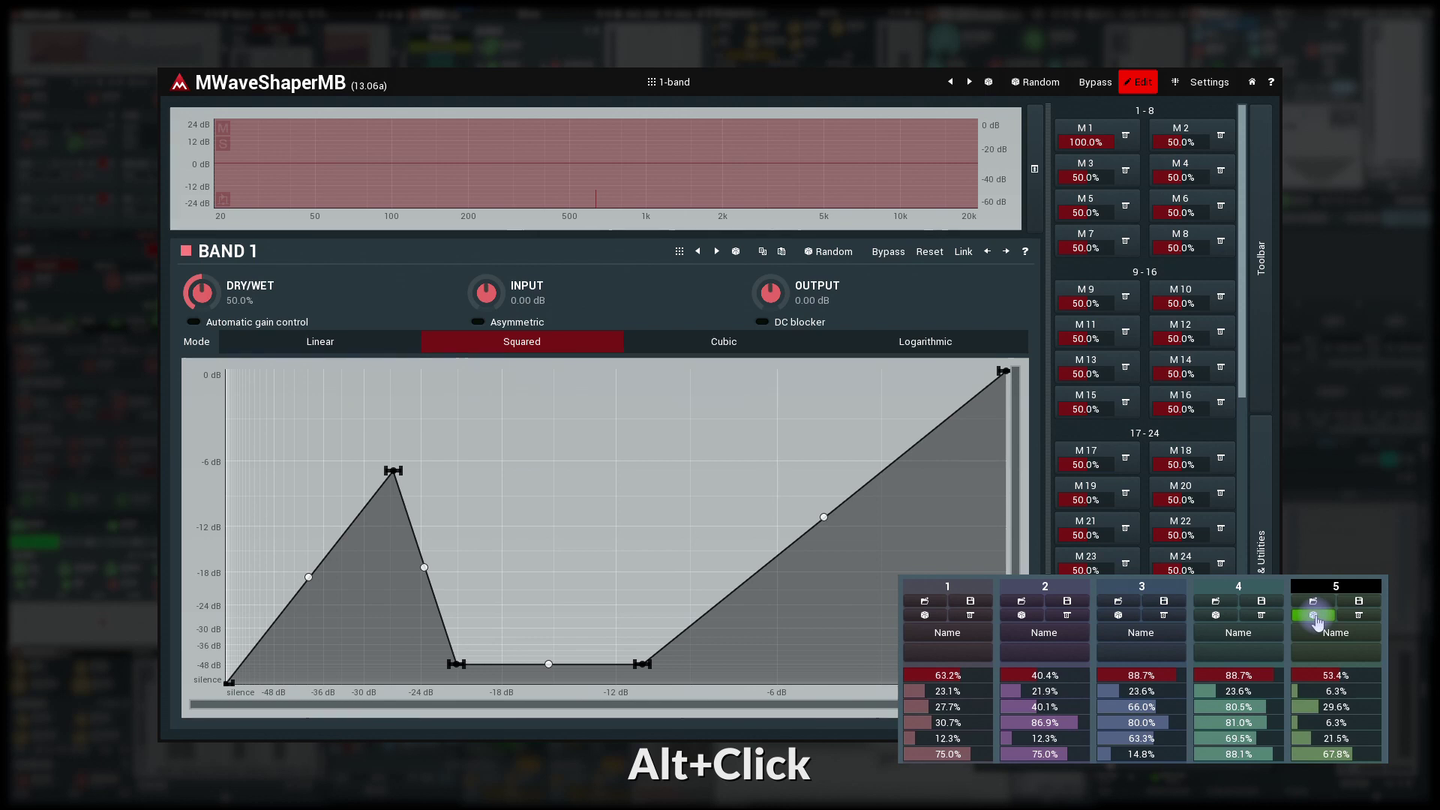
# Apply full randomization to the values of bank 5 five times
pyautogui.keyDown('alt'); pyautogui.click(1314, 616); pyautogui.keyUp('alt')
pyautogui.keyDown('alt'); pyautogui.click(1314, 616); pyautogui.keyUp('alt')
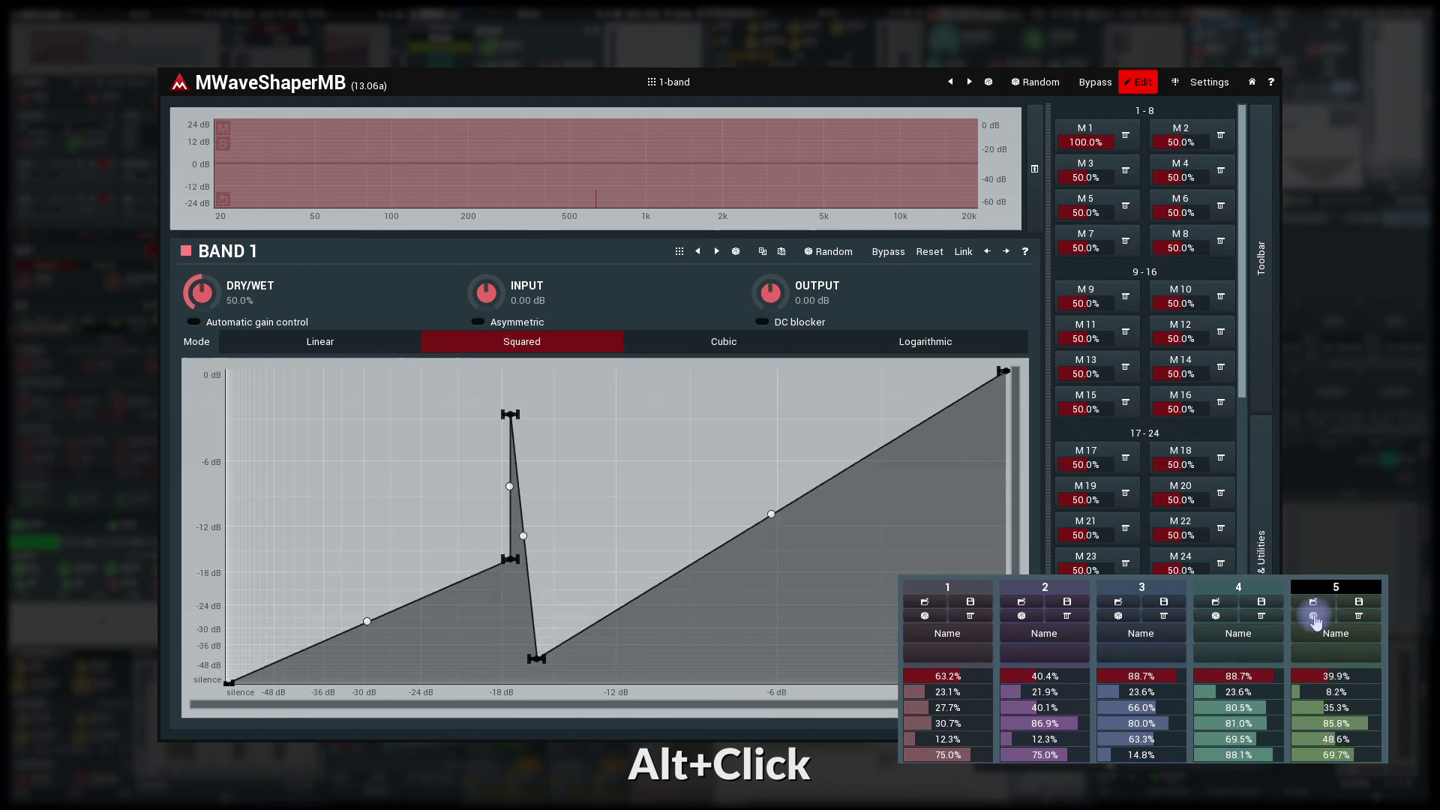
pyautogui.keyDown('alt'); pyautogui.click(1314, 616); pyautogui.keyUp('alt')
pyautogui.keyDown('alt'); pyautogui.click(1314, 617); pyautogui.keyUp('alt')
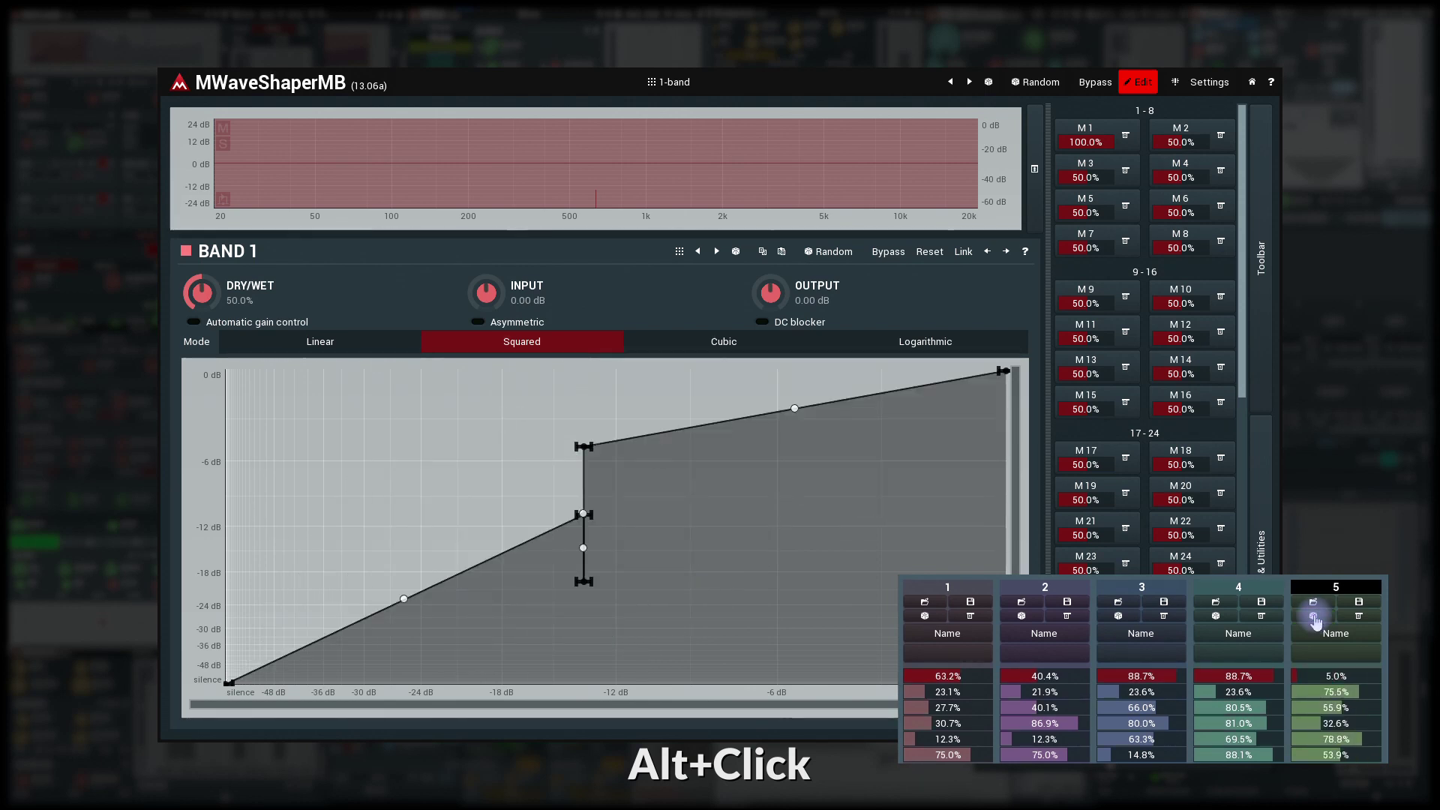
pyautogui.keyDown('alt'); pyautogui.click(1314, 617); pyautogui.keyUp('alt')
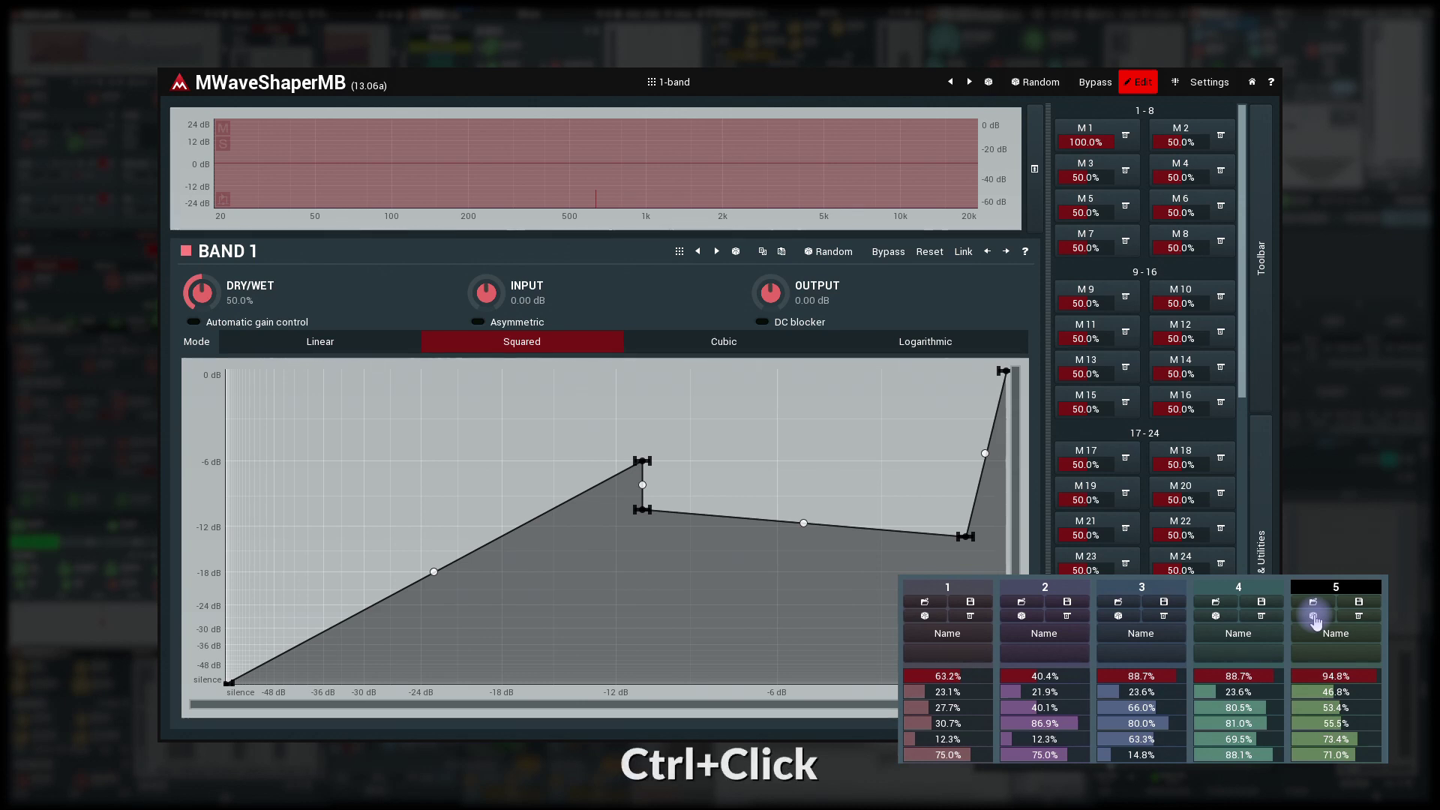
# Apply four slight random variations to the existing values of bank 5
pyautogui.keyDown('ctrl'); pyautogui.click(1315, 617); pyautogui.keyUp('ctrl')
pyautogui.keyDown('ctrl'); pyautogui.click(1315, 617); pyautogui.keyUp('ctrl')
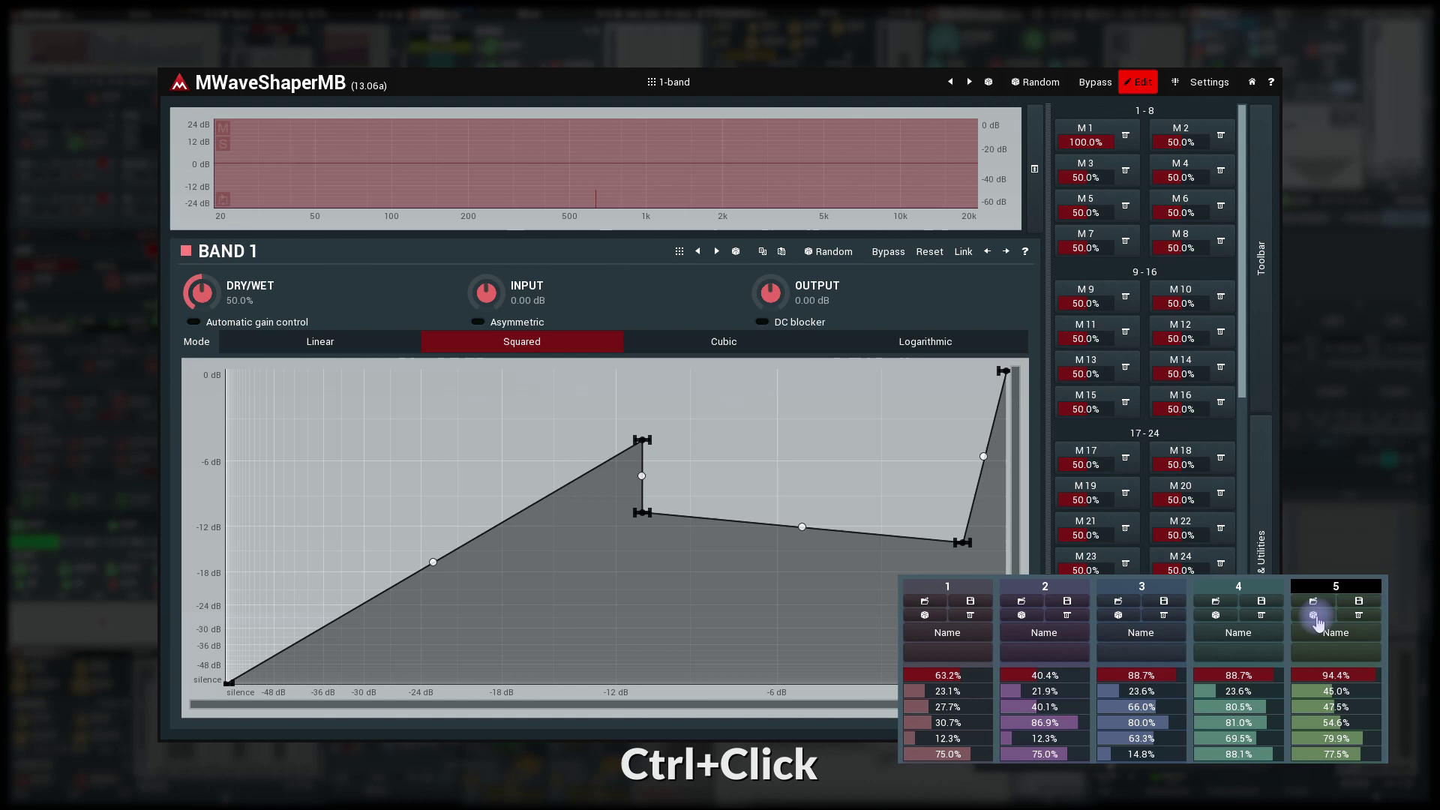
pyautogui.keyDown('ctrl'); pyautogui.click(1314, 617); pyautogui.keyUp('ctrl')
pyautogui.keyDown('ctrl'); pyautogui.click(1314, 617); pyautogui.keyUp('ctrl')
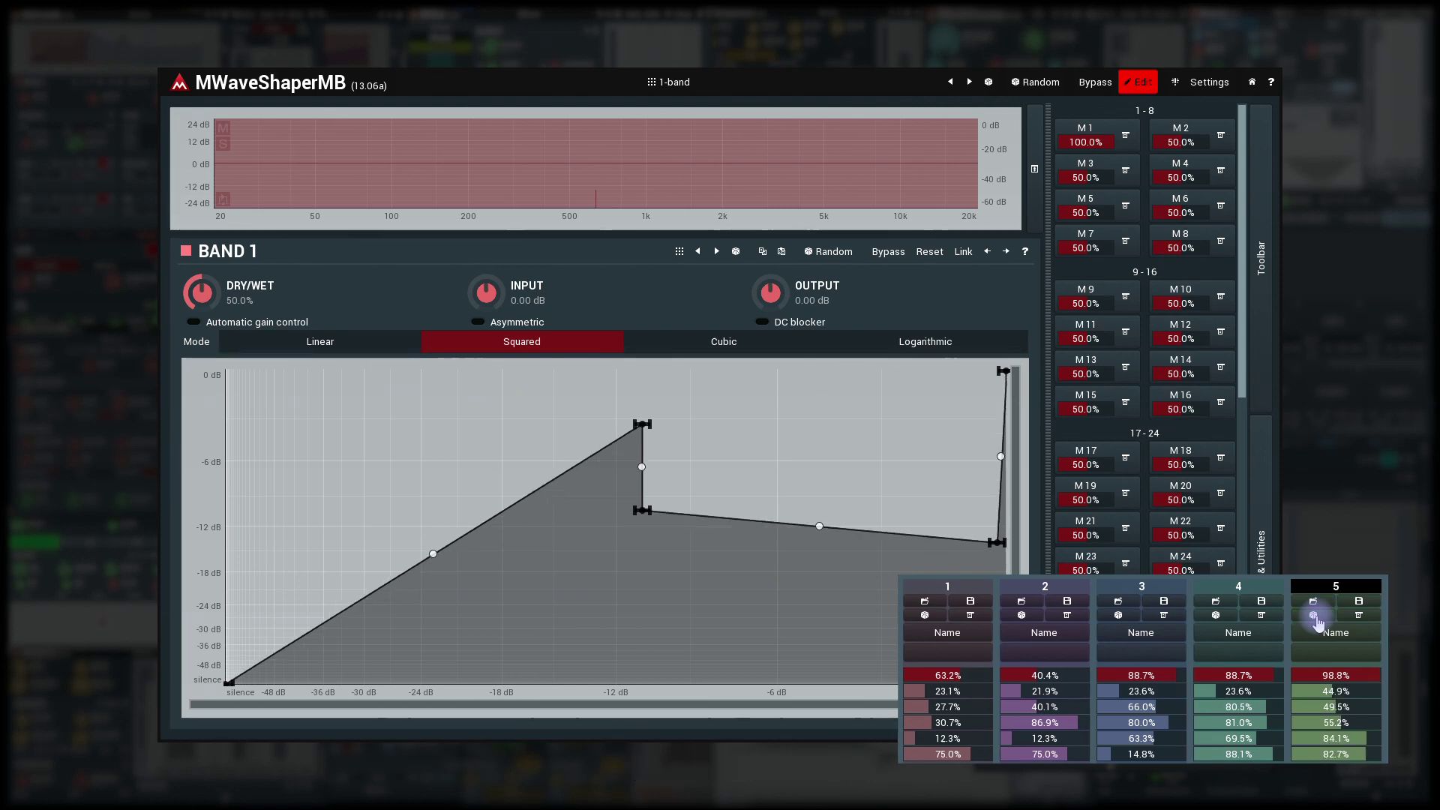
# Examine the options for moving bank 5 and the bank control options for sorting, reversing and interpolating all banks
pyautogui.keyDown('ctrl'); pyautogui.click(1314, 617); pyautogui.keyUp('ctrl')
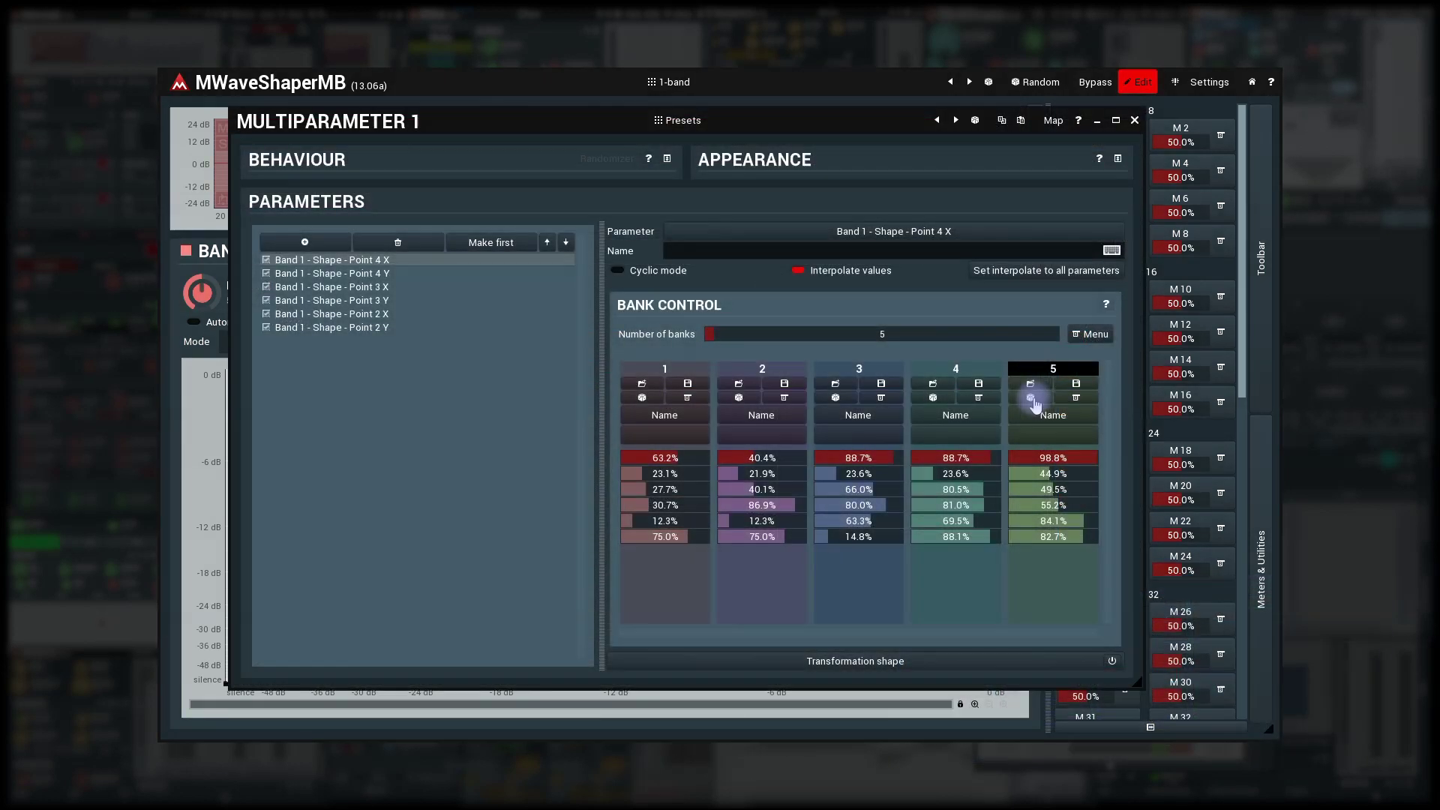
pyautogui.click(1076, 398)
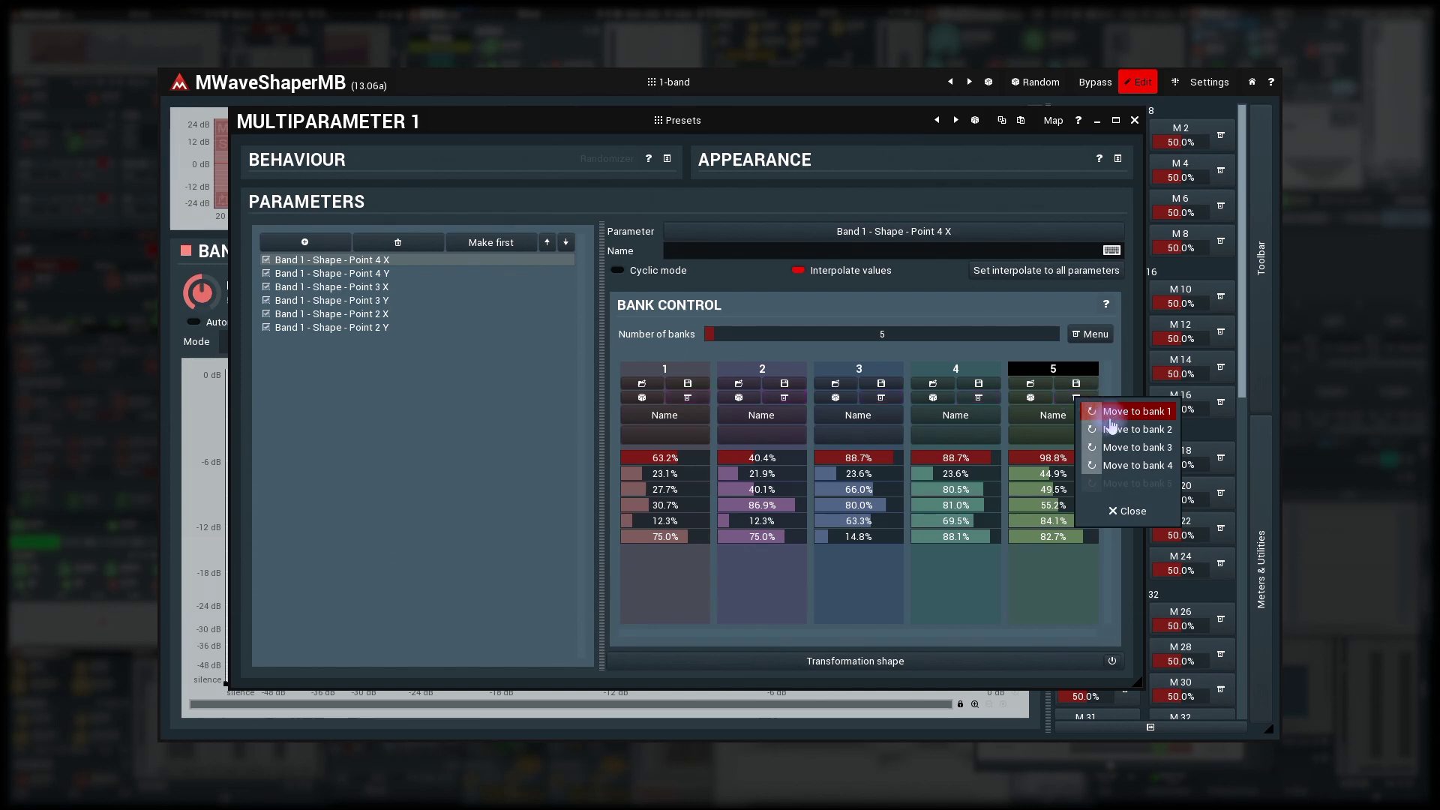
pyautogui.click(1127, 512)
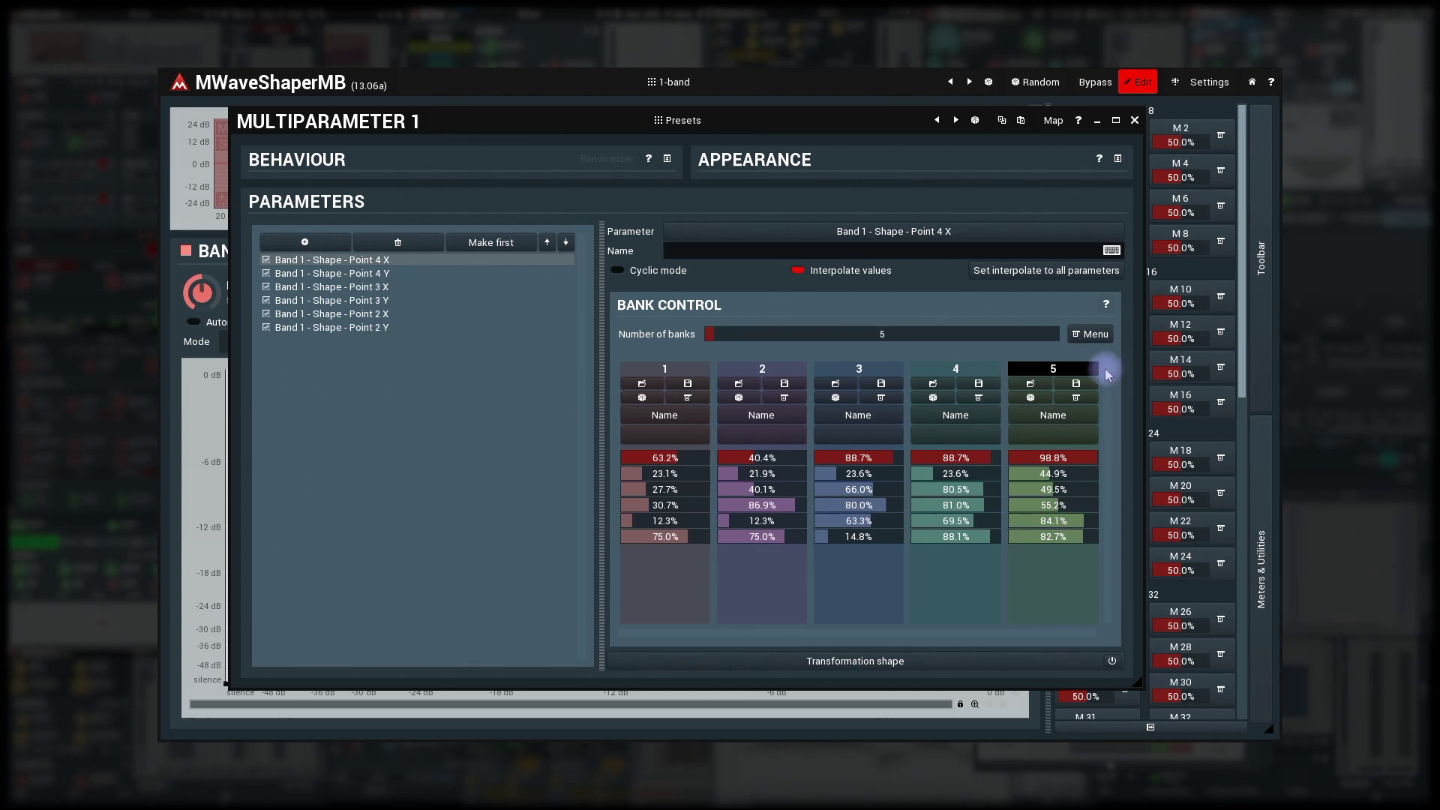
pyautogui.click(1091, 335)
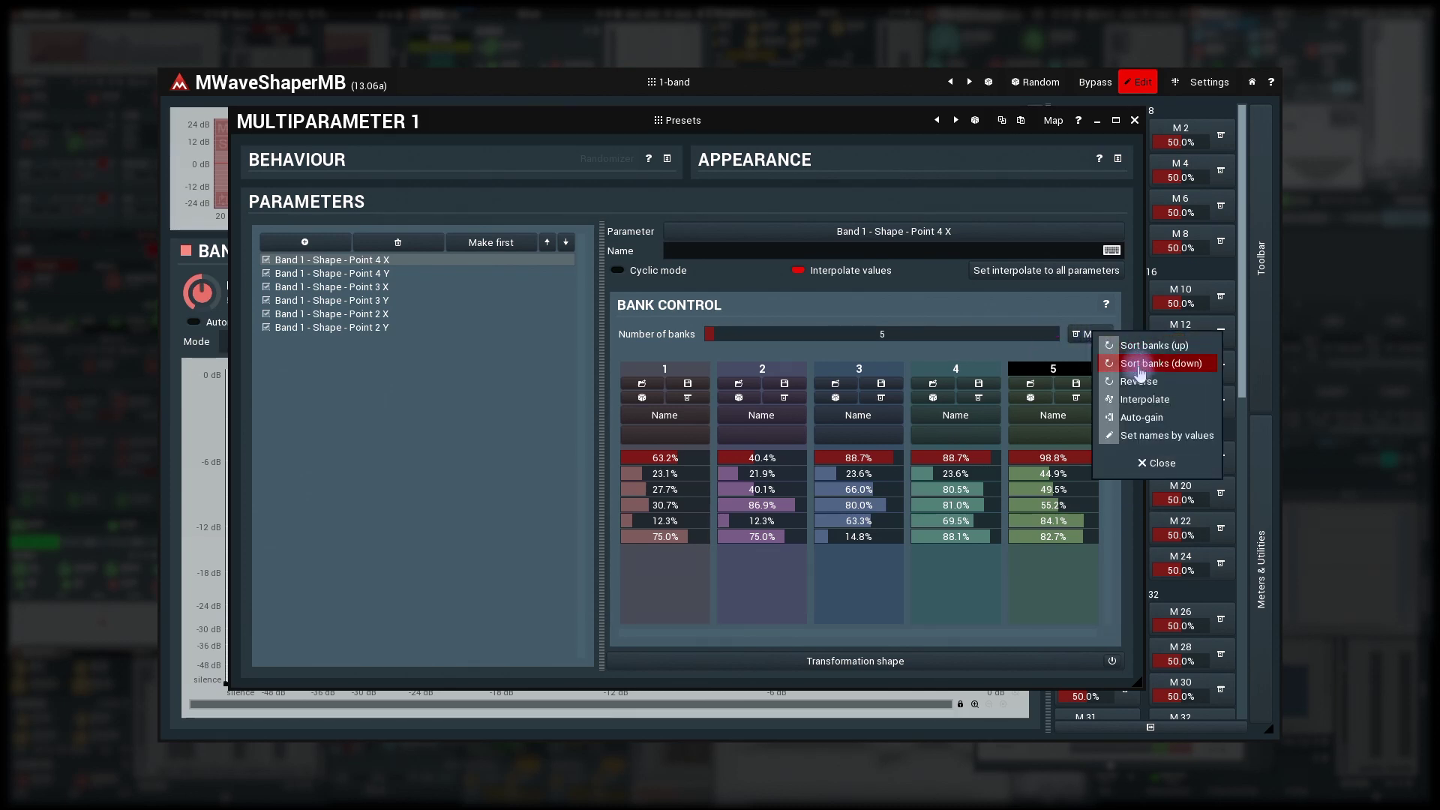
pyautogui.click(1152, 462)
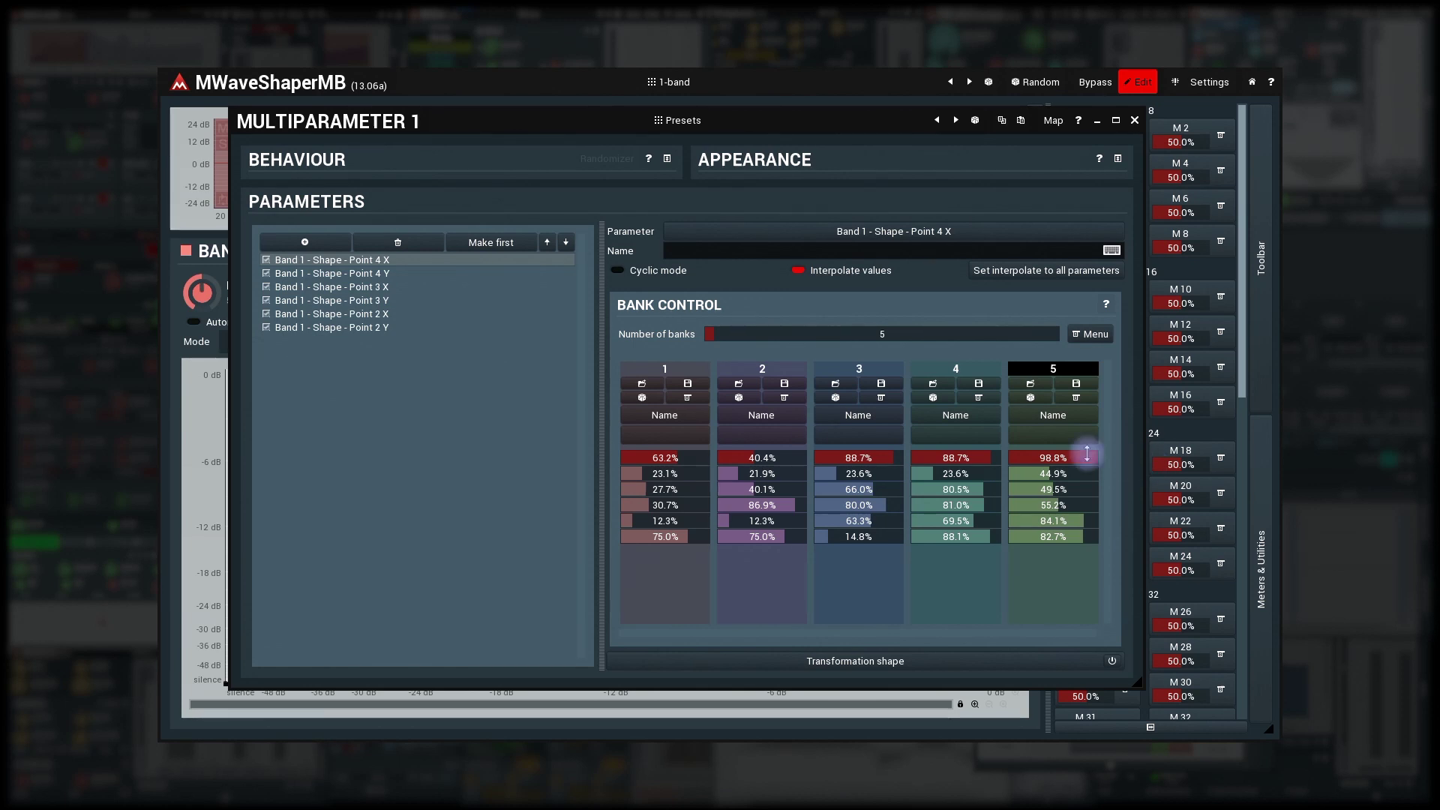
# Name bank 1 "A" and bank 2 "B"
pyautogui.click(666, 416)
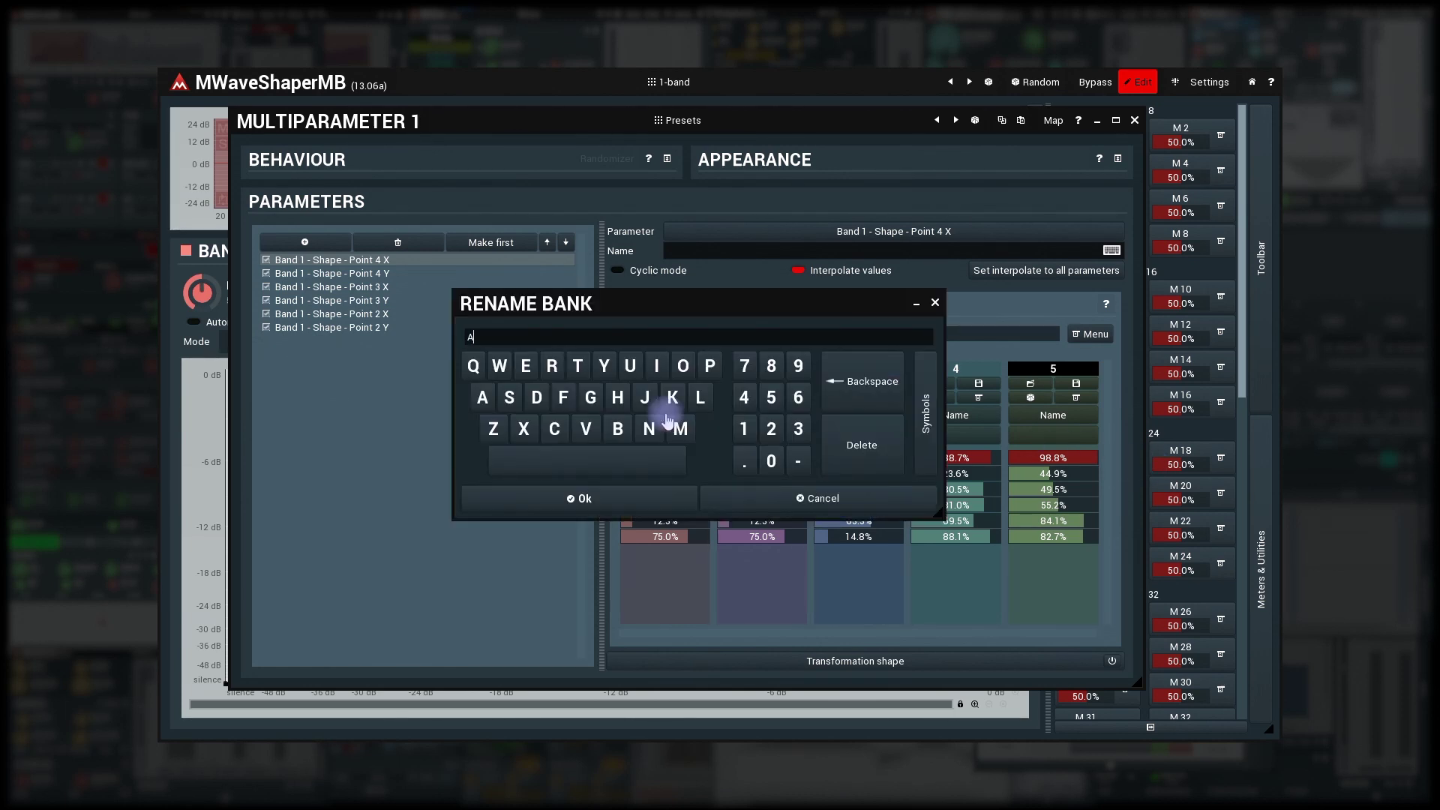
pyautogui.write('A')
pyautogui.press('Return')
pyautogui.click(761, 415)
pyautogui.write('B')
pyautogui.press('Return')
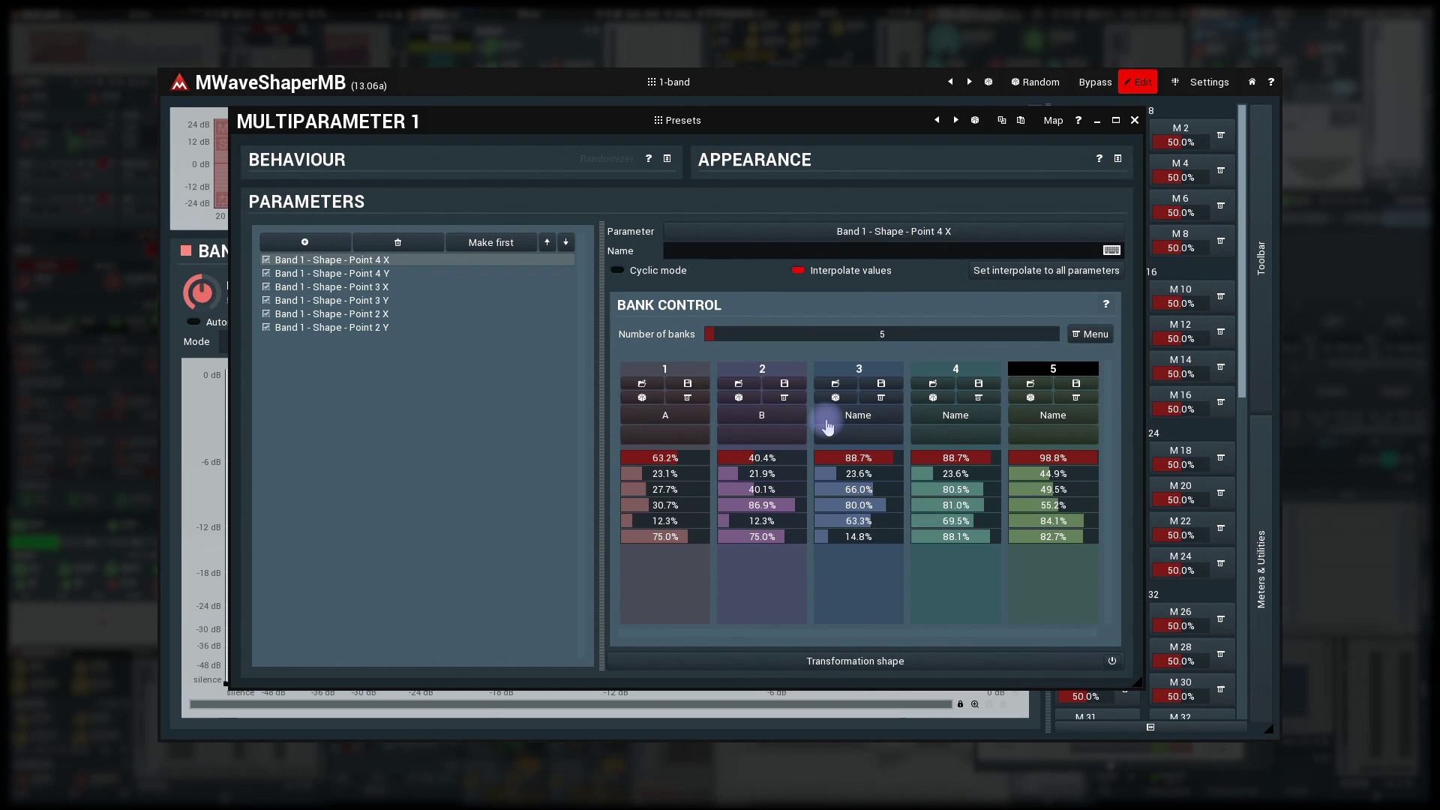
# Name banks 3, 4 and 5 "C", "D" and "E", and sweep M 1 in the main window
pyautogui.click(858, 415)
pyautogui.write('C')
pyautogui.press('Return')
pyautogui.click(955, 415)
pyautogui.write('D')
pyautogui.press('Return')
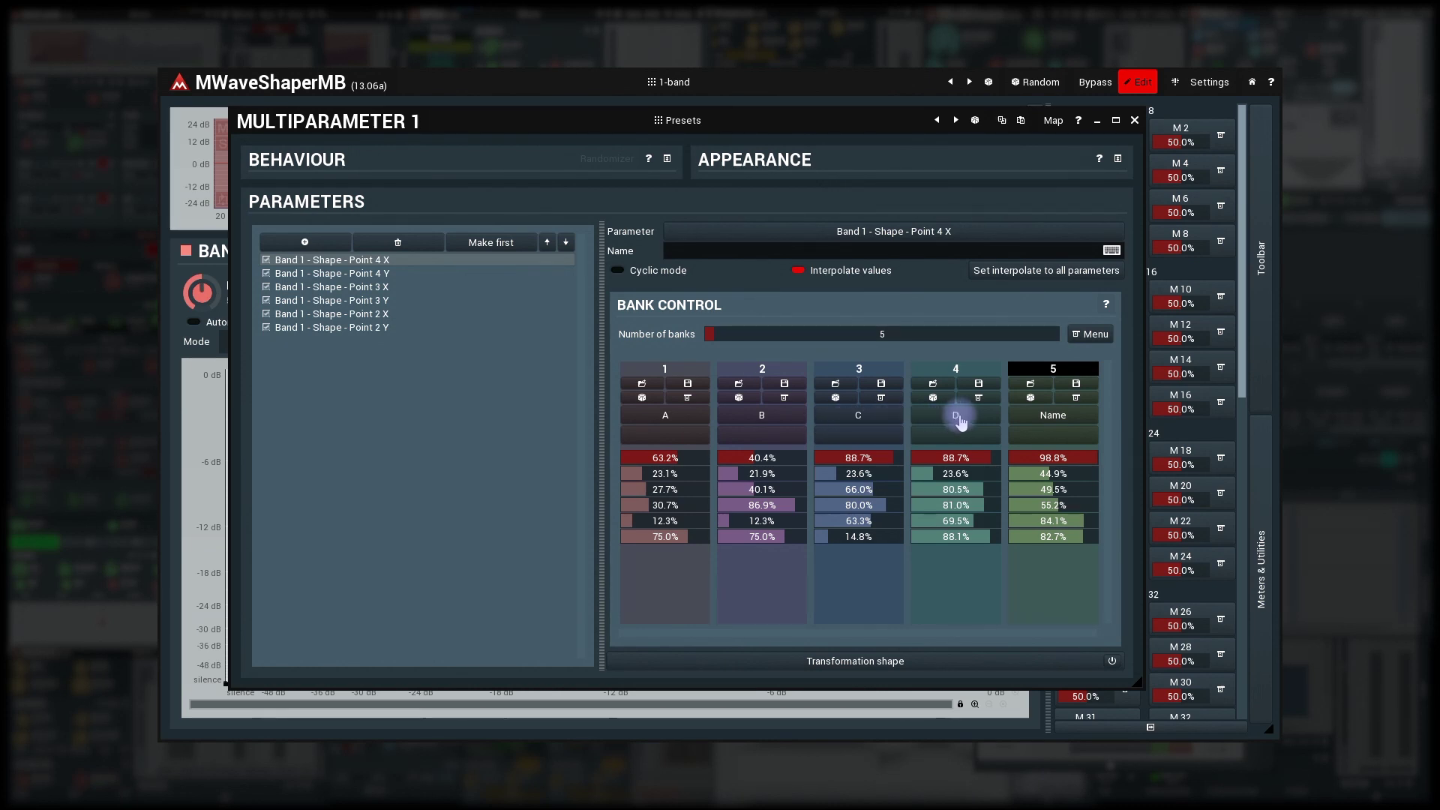
pyautogui.click(1053, 414)
pyautogui.write('E')
pyautogui.press('Return')
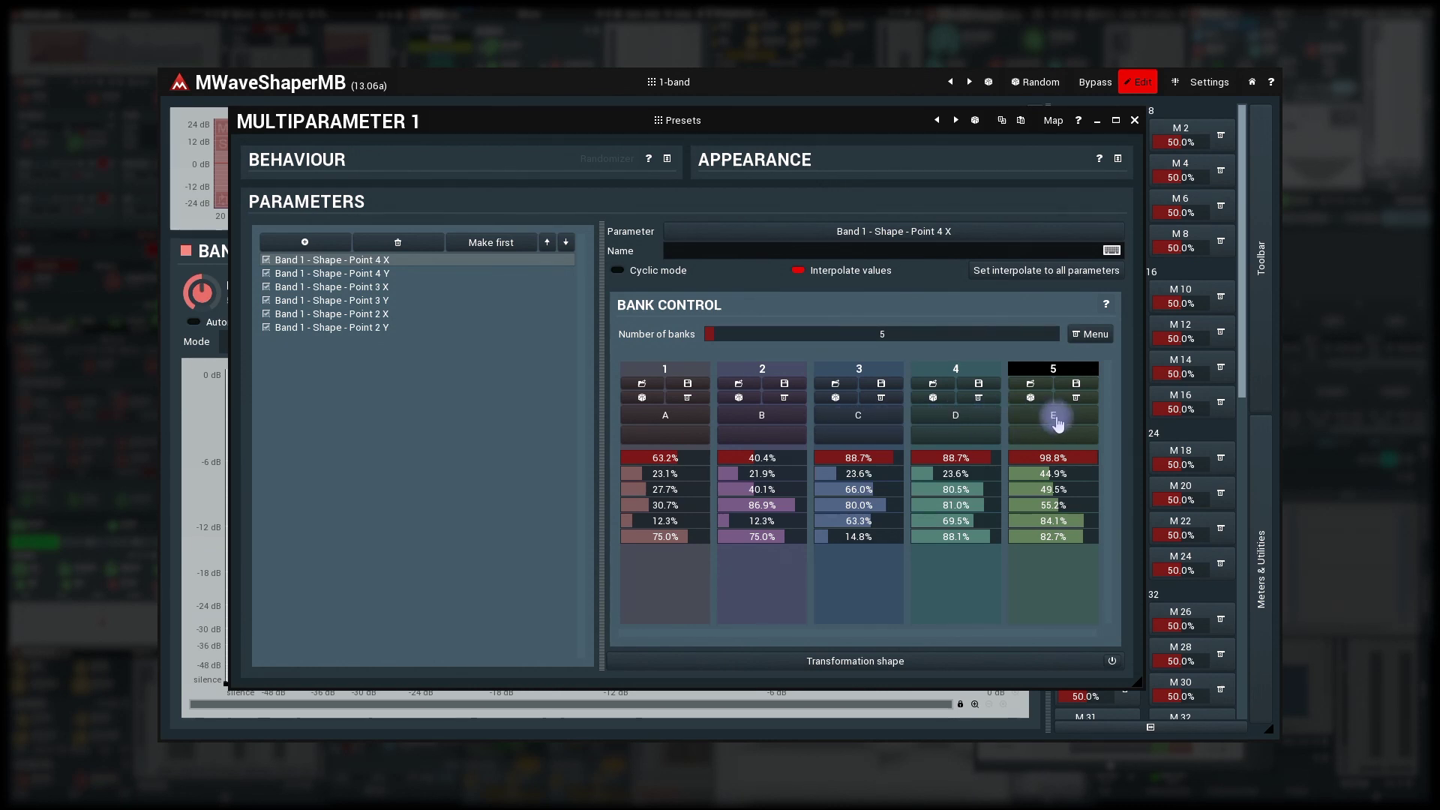
pyautogui.click(1134, 120)
pyautogui.moveTo(1085, 142)
pyautogui.mouseDown()
pyautogui.moveTo(1085, 180)
pyautogui.moveTo(1103, 141)
pyautogui.mouseUp()
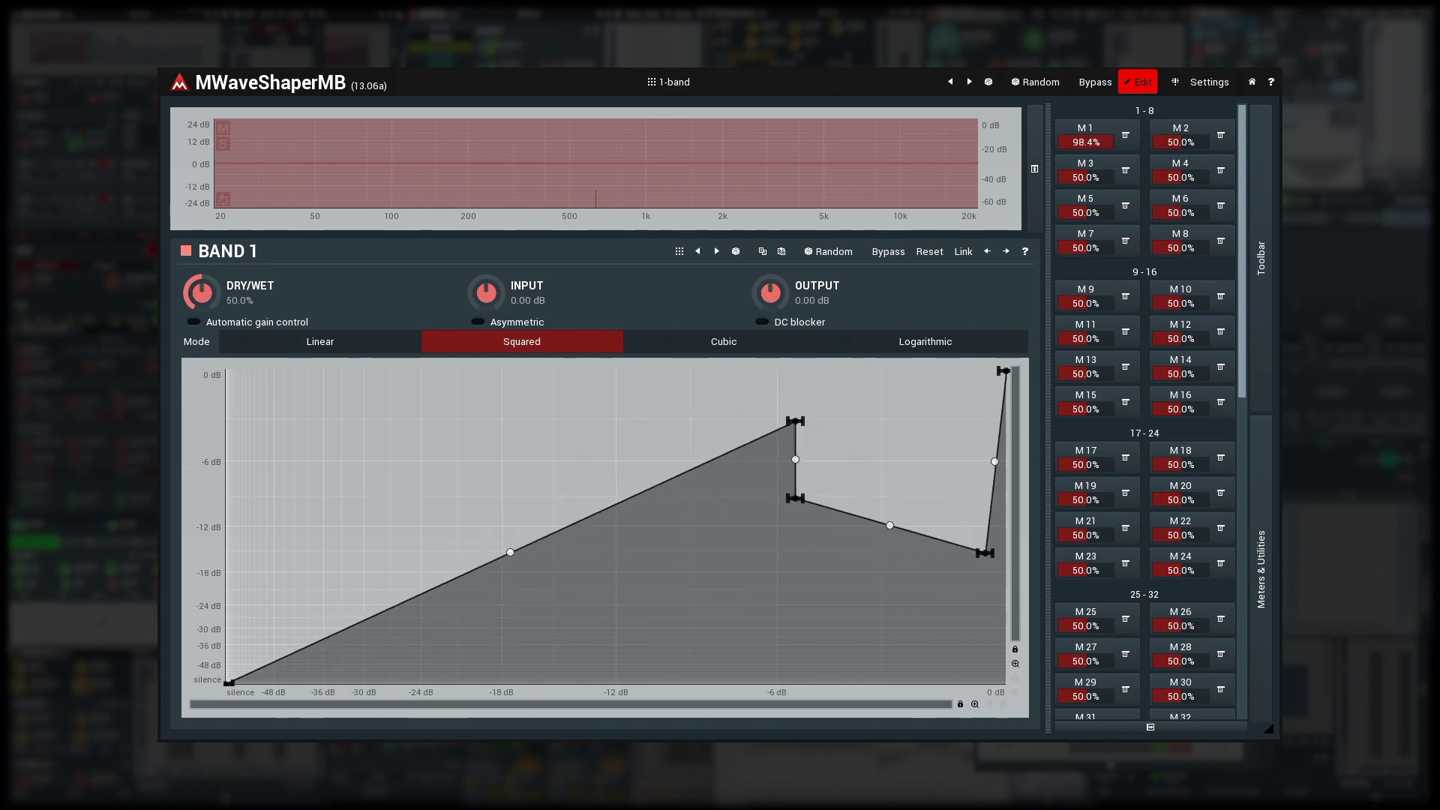
# Set multiparameter 1's value mode to By bank name and its default value to E
pyautogui.click(1087, 129)
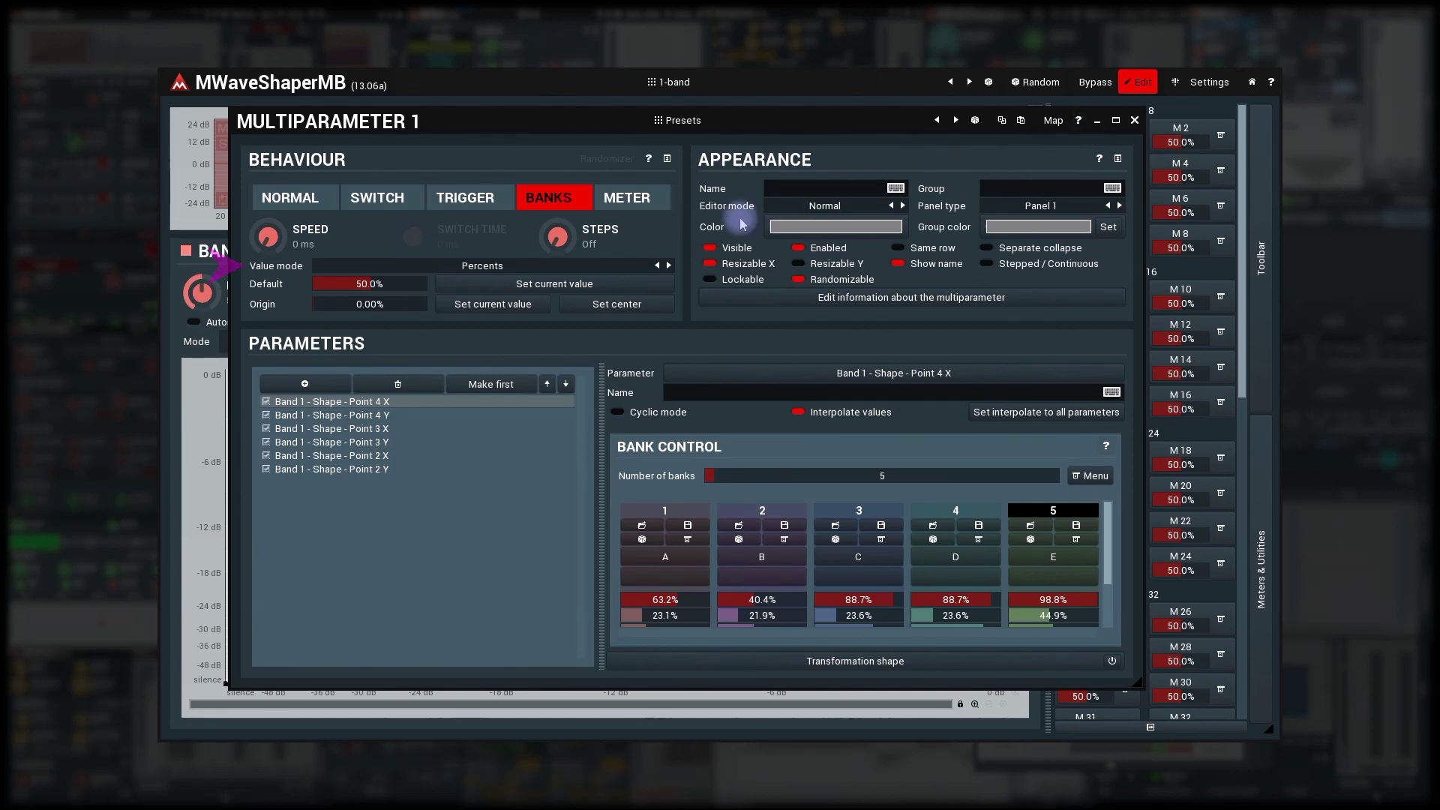
pyautogui.click(615, 268)
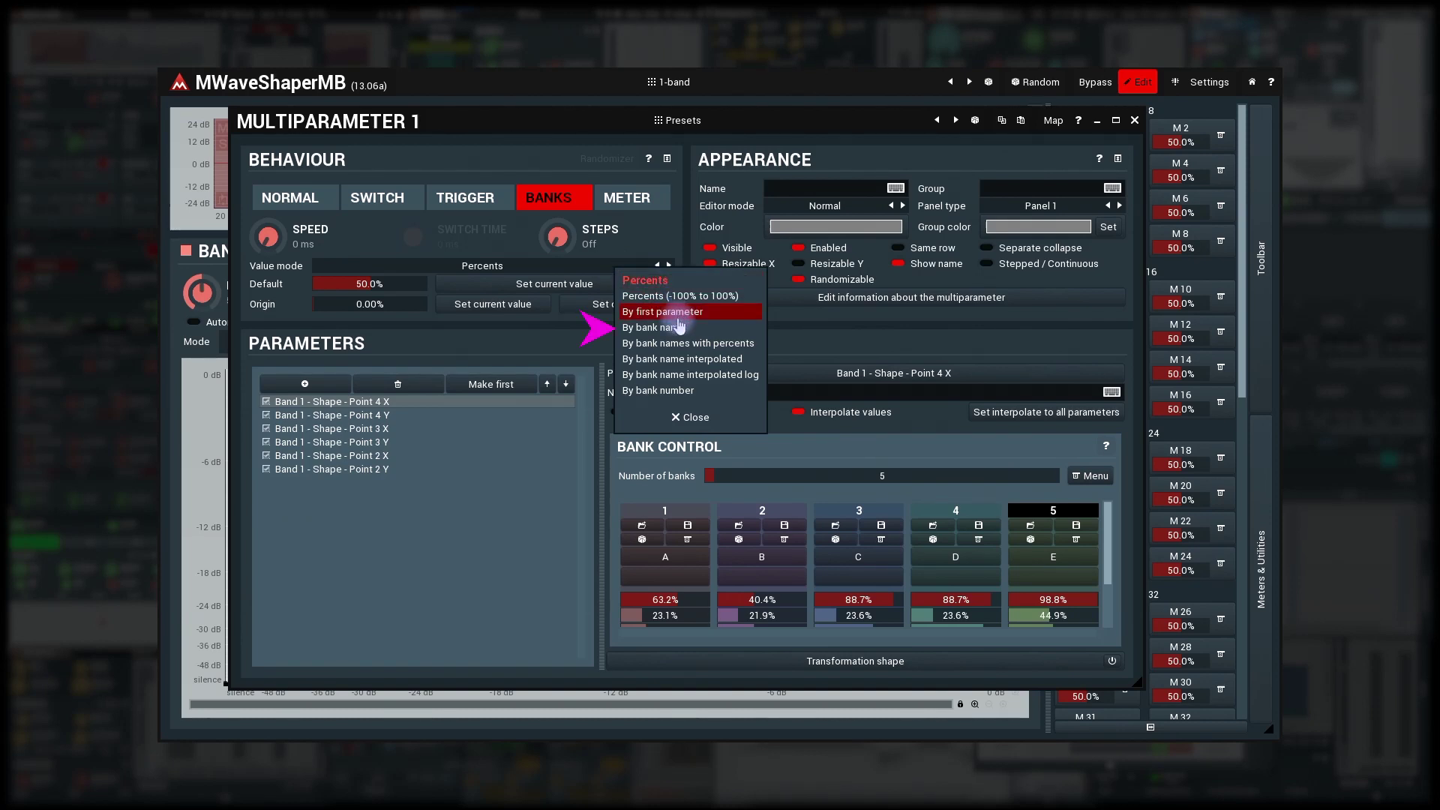
pyautogui.click(626, 328)
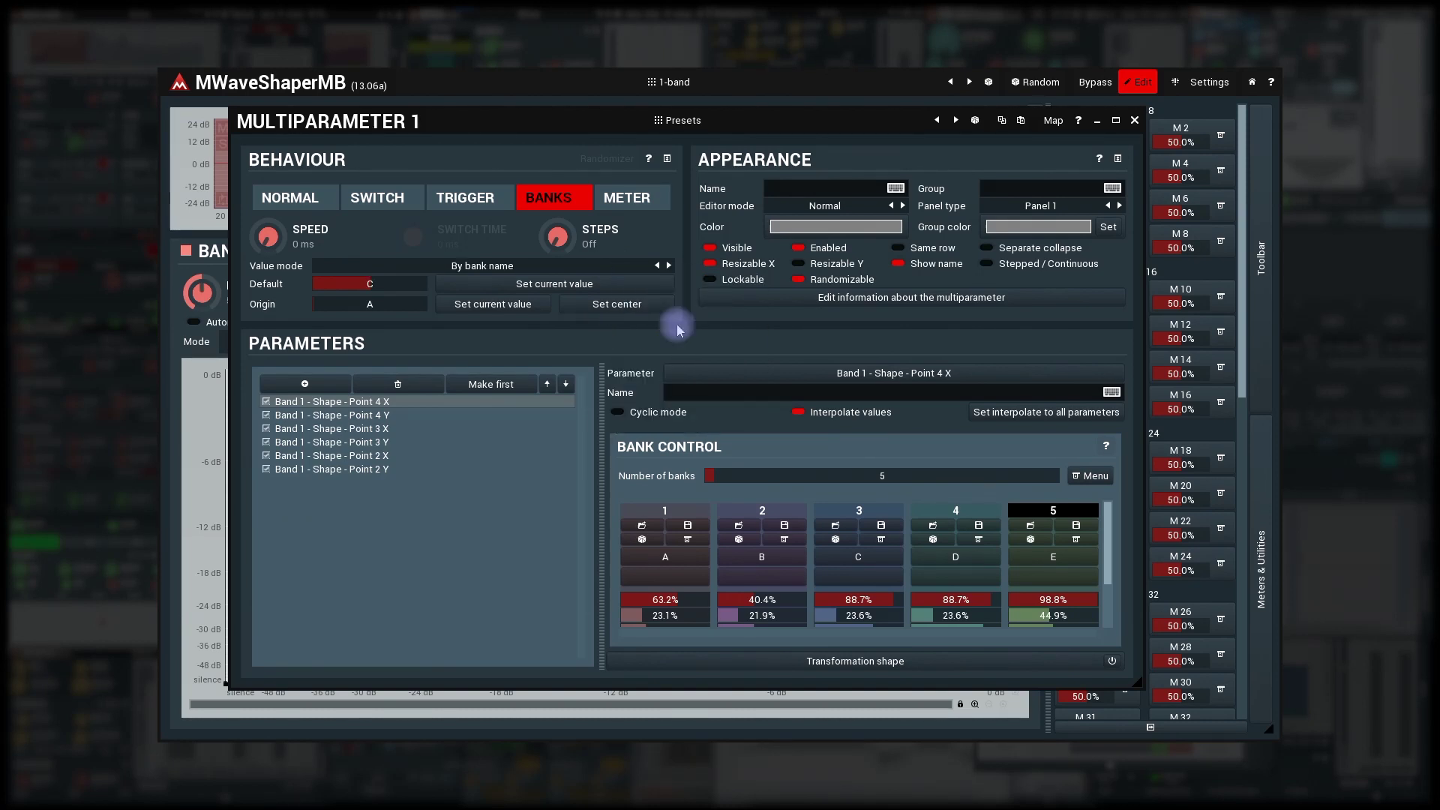
pyautogui.moveTo(411, 283)
pyautogui.mouseDown()
pyautogui.moveTo(340, 284)
pyautogui.moveTo(426, 283)
pyautogui.mouseUp()
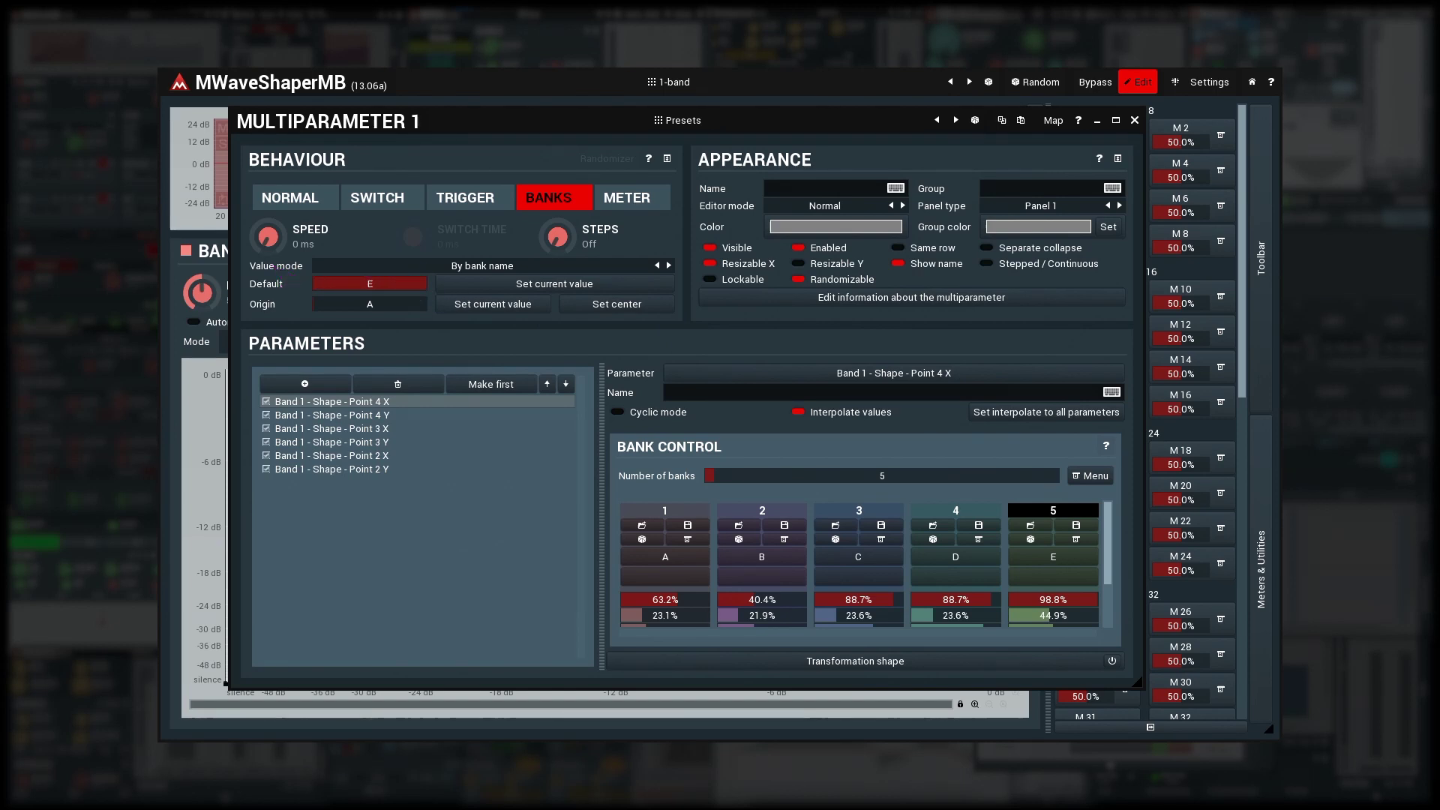
# Try the value mode By bank names with percents, followed by By bank name interpolated, for multiparameter 1
pyautogui.click(534, 266)
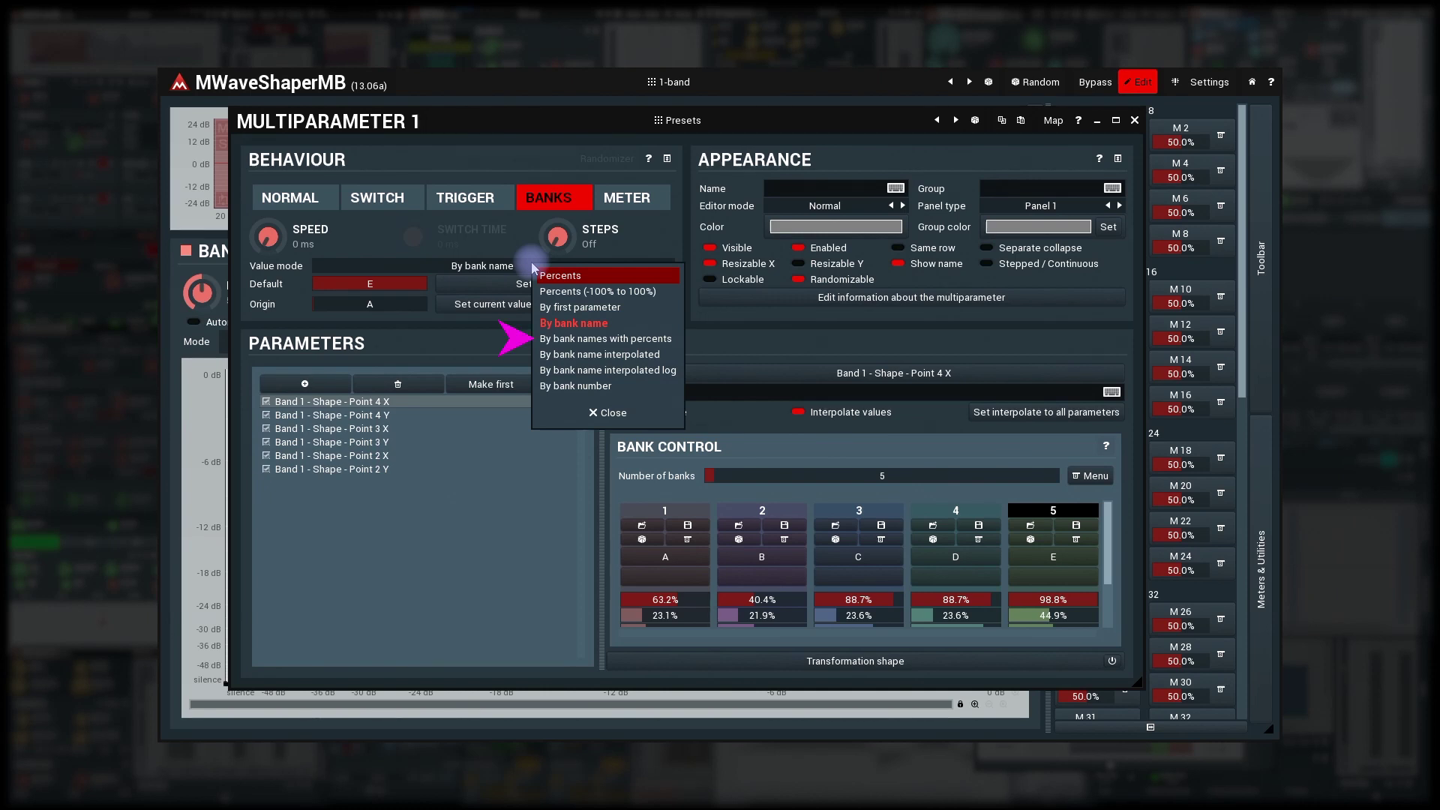
pyautogui.click(587, 339)
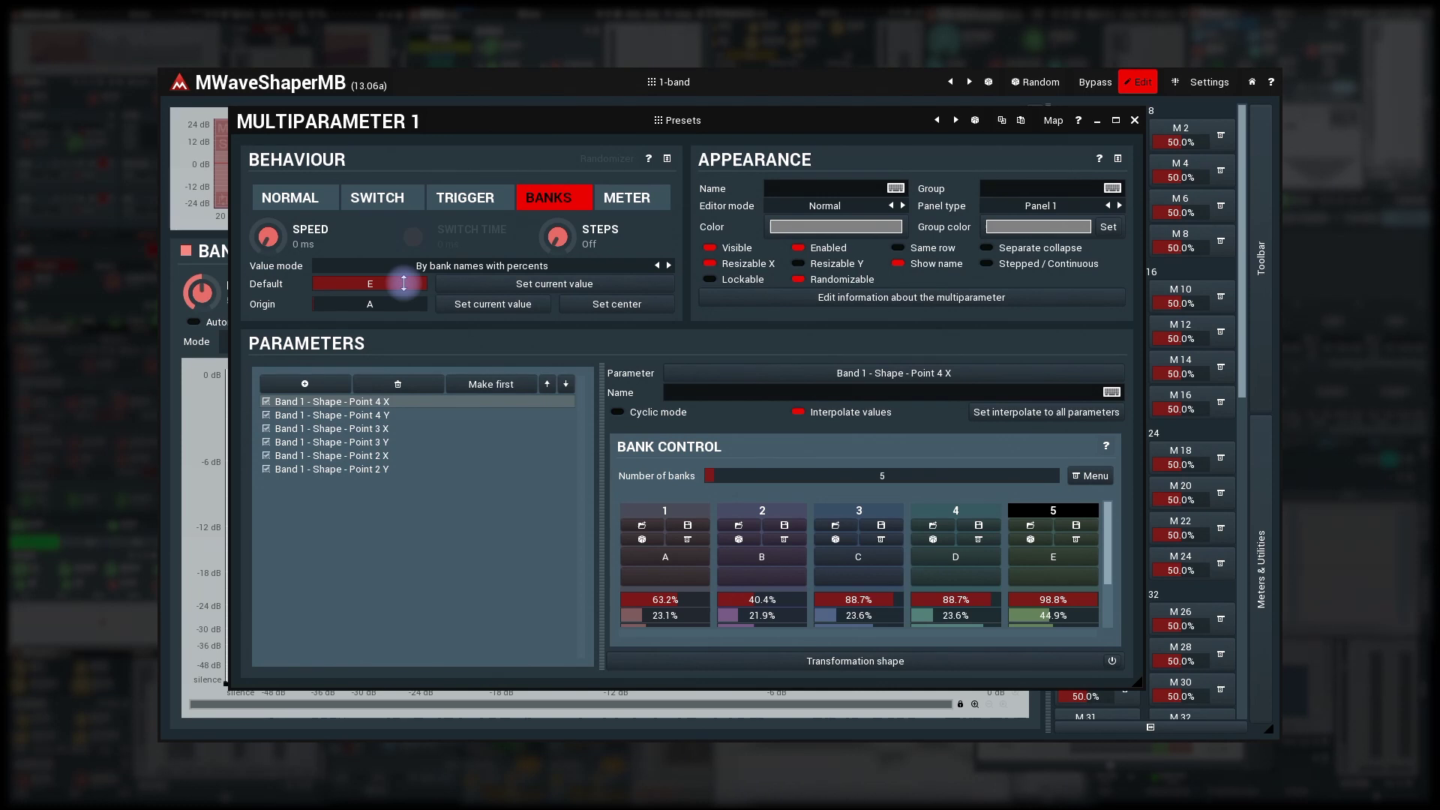
pyautogui.click(465, 267)
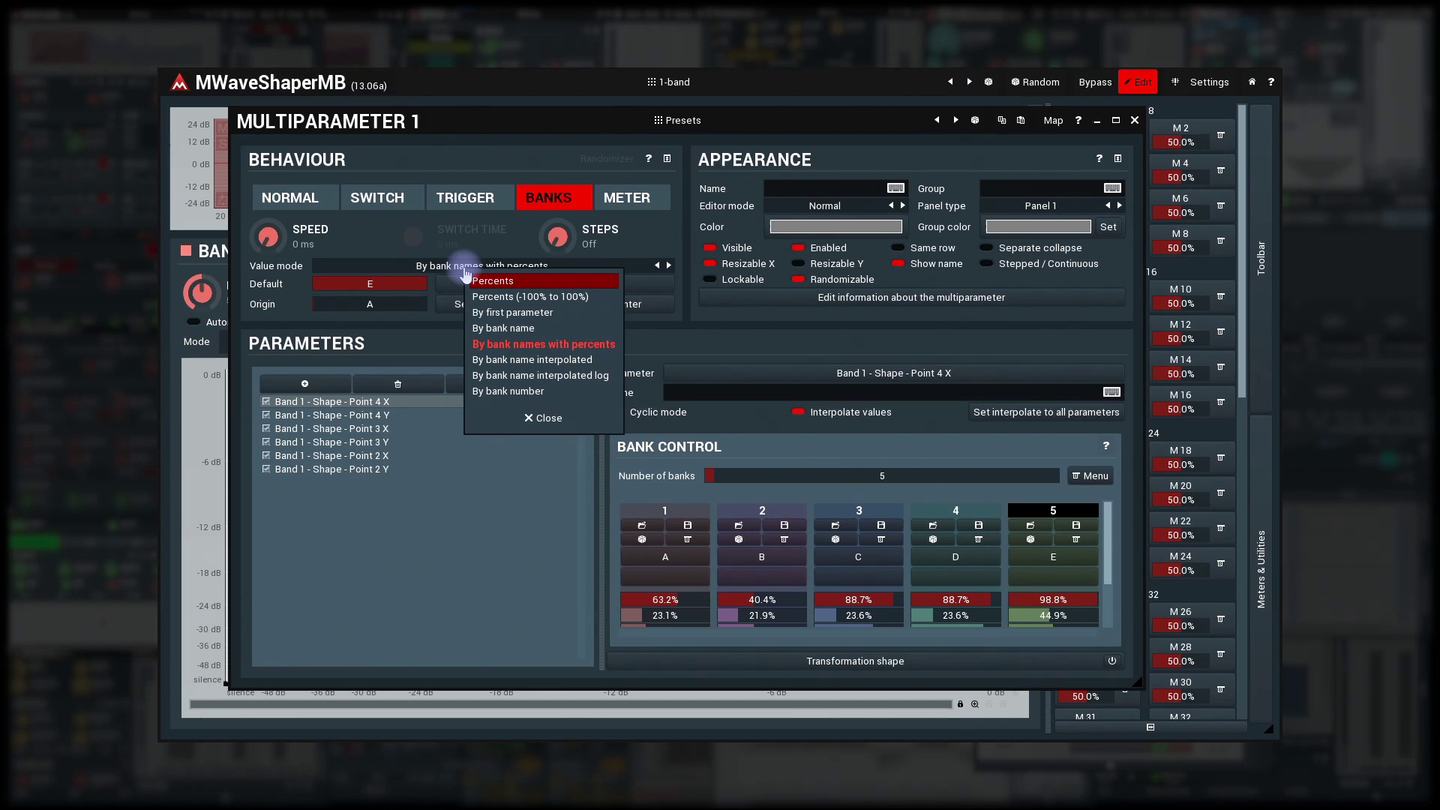
pyautogui.click(514, 360)
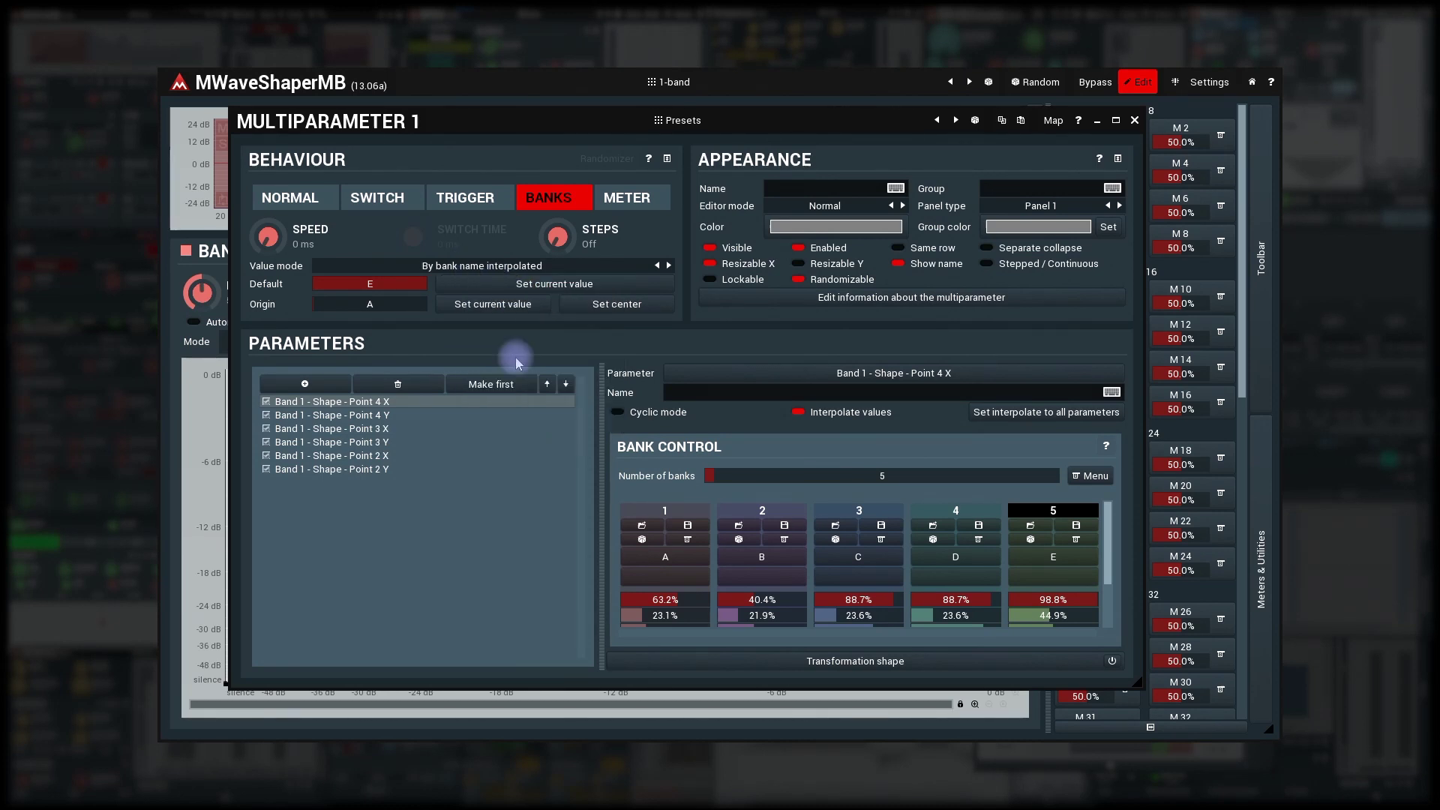
# Rename banks 1 to 5 as 1 Hz, 2 Hz, 4 Hz, 8 Hz and 16 Hz
pyautogui.click(664, 559)
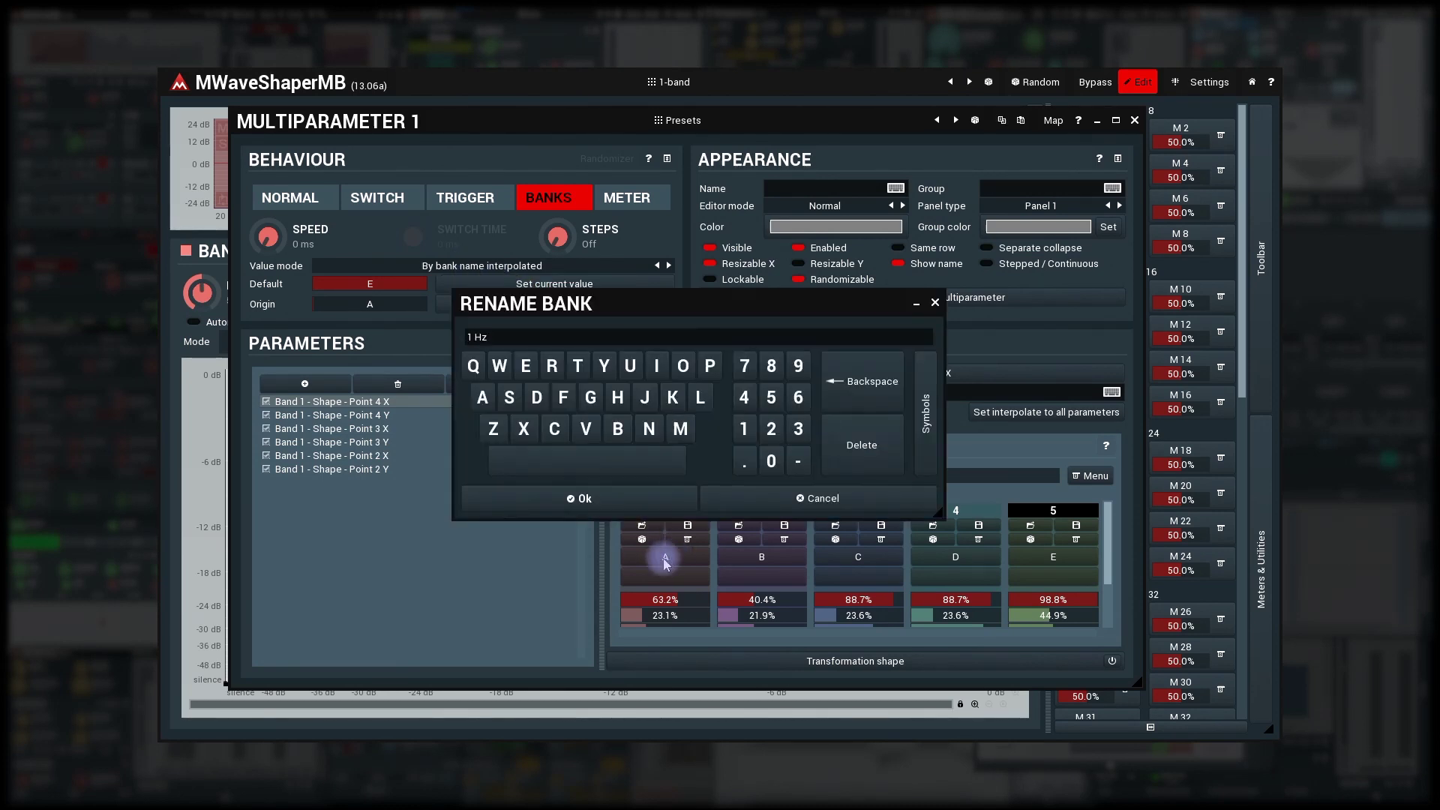
pyautogui.press('Return')
pyautogui.click(759, 558)
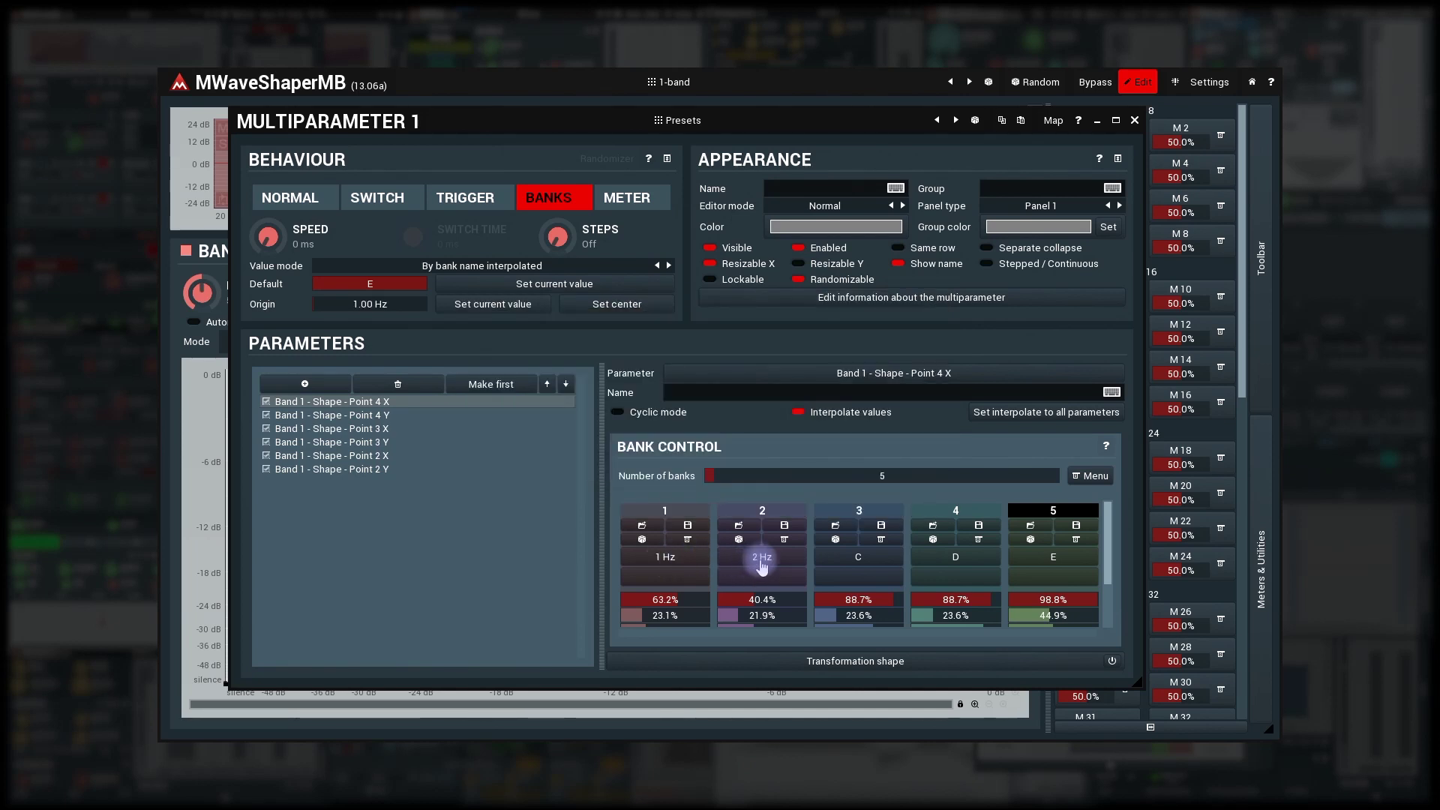
pyautogui.click(857, 559)
pyautogui.click(948, 559)
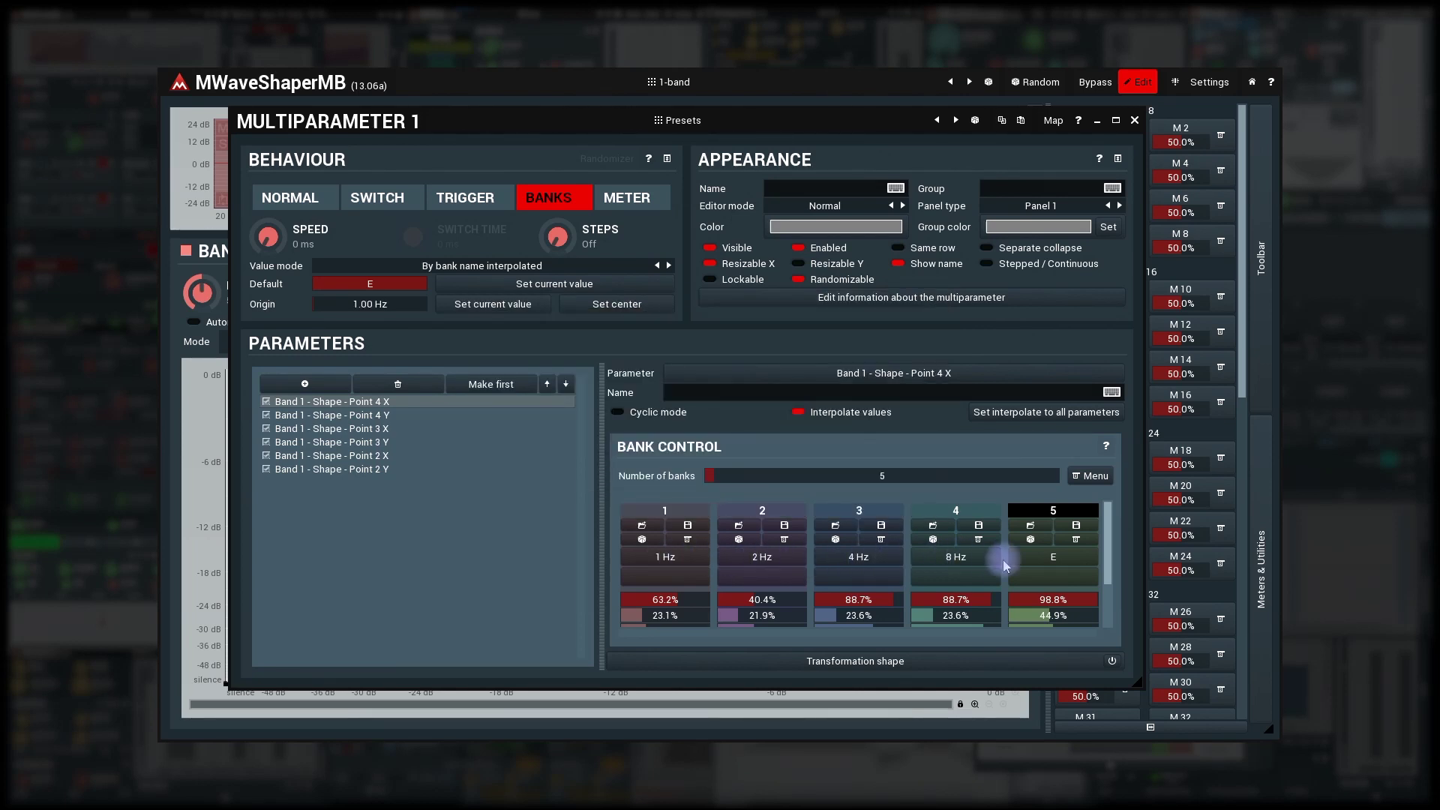
pyautogui.click(1050, 558)
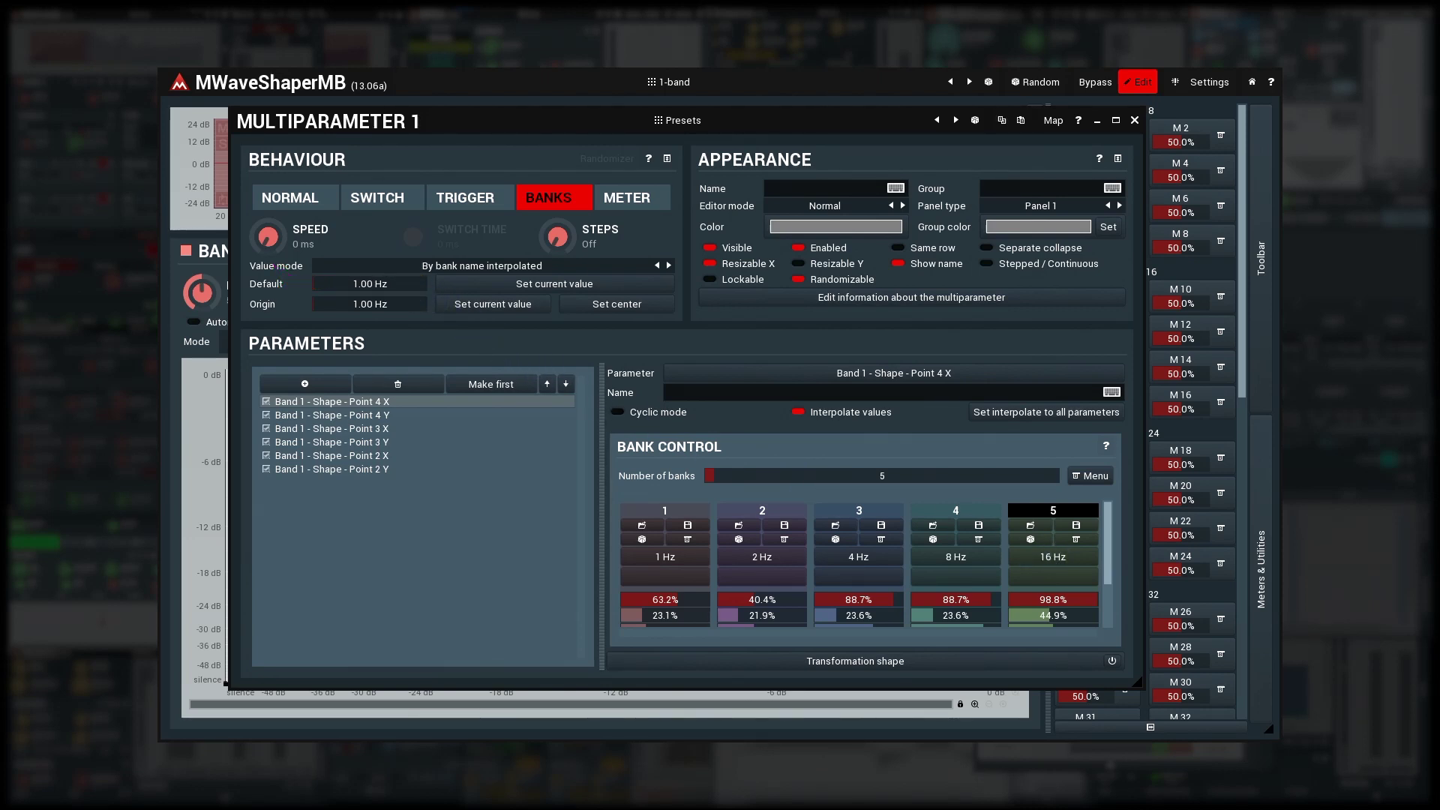
# Try the value mode By bank name interpolated log, and set multiparameter 1's value mode to By bank number
pyautogui.click(461, 267)
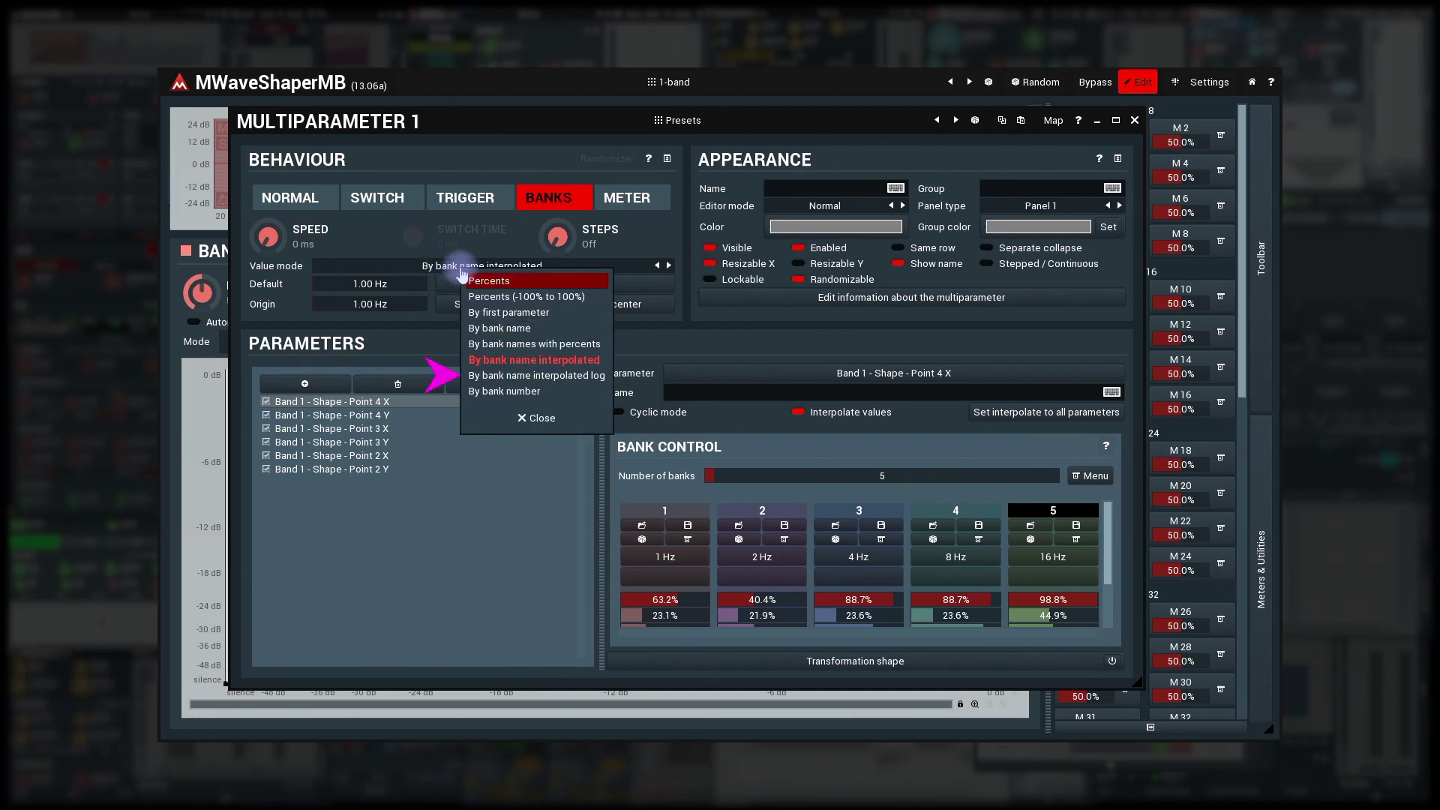
pyautogui.click(541, 374)
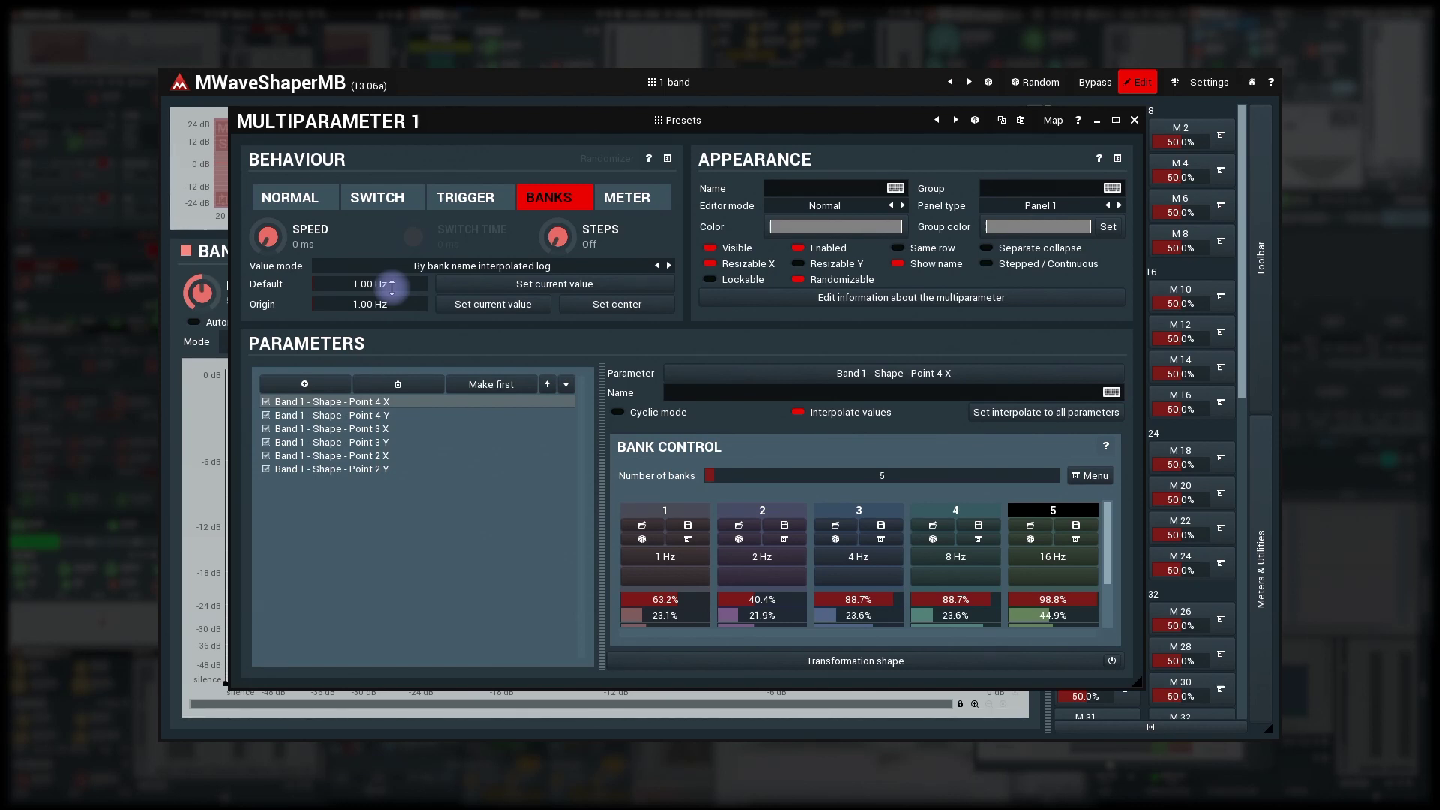
pyautogui.click(474, 267)
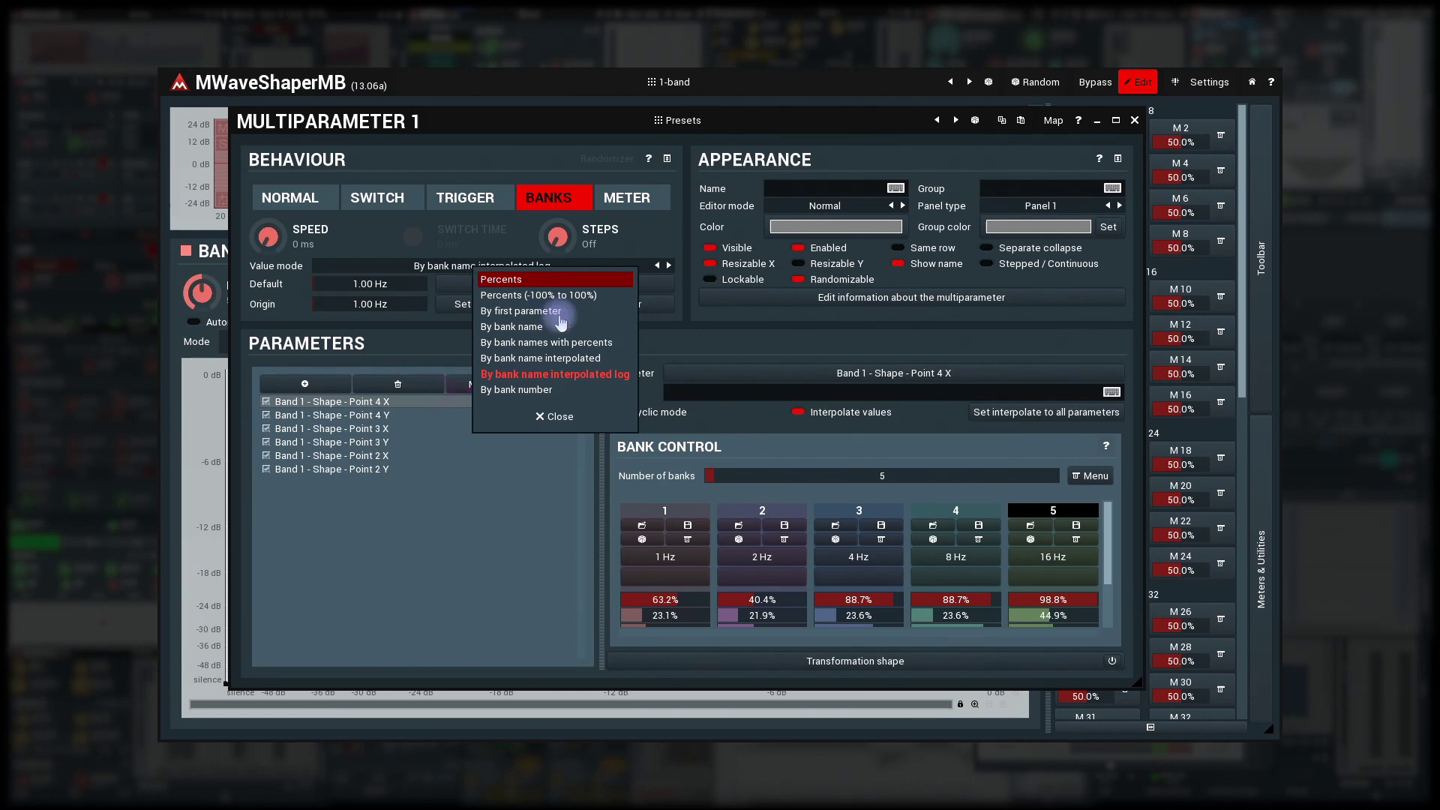
pyautogui.click(562, 397)
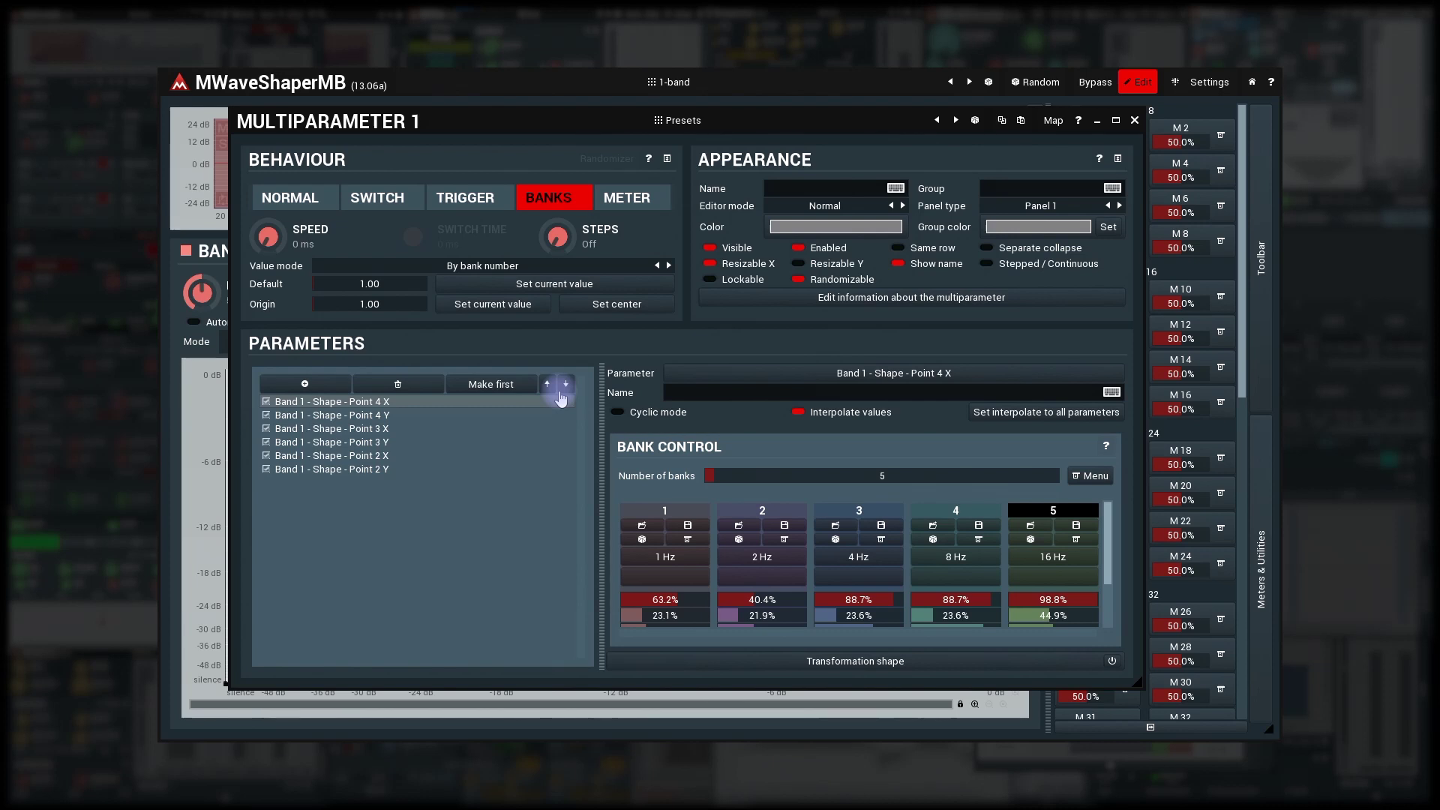
# Sweep M 1 to 5.00 and enable Cyclic mode in the settings of multiparameter 1
pyautogui.click(1134, 121)
pyautogui.moveTo(1085, 142)
pyautogui.mouseDown()
pyautogui.moveTo(1086, 232)
pyautogui.moveTo(1085, 142)
pyautogui.mouseUp()
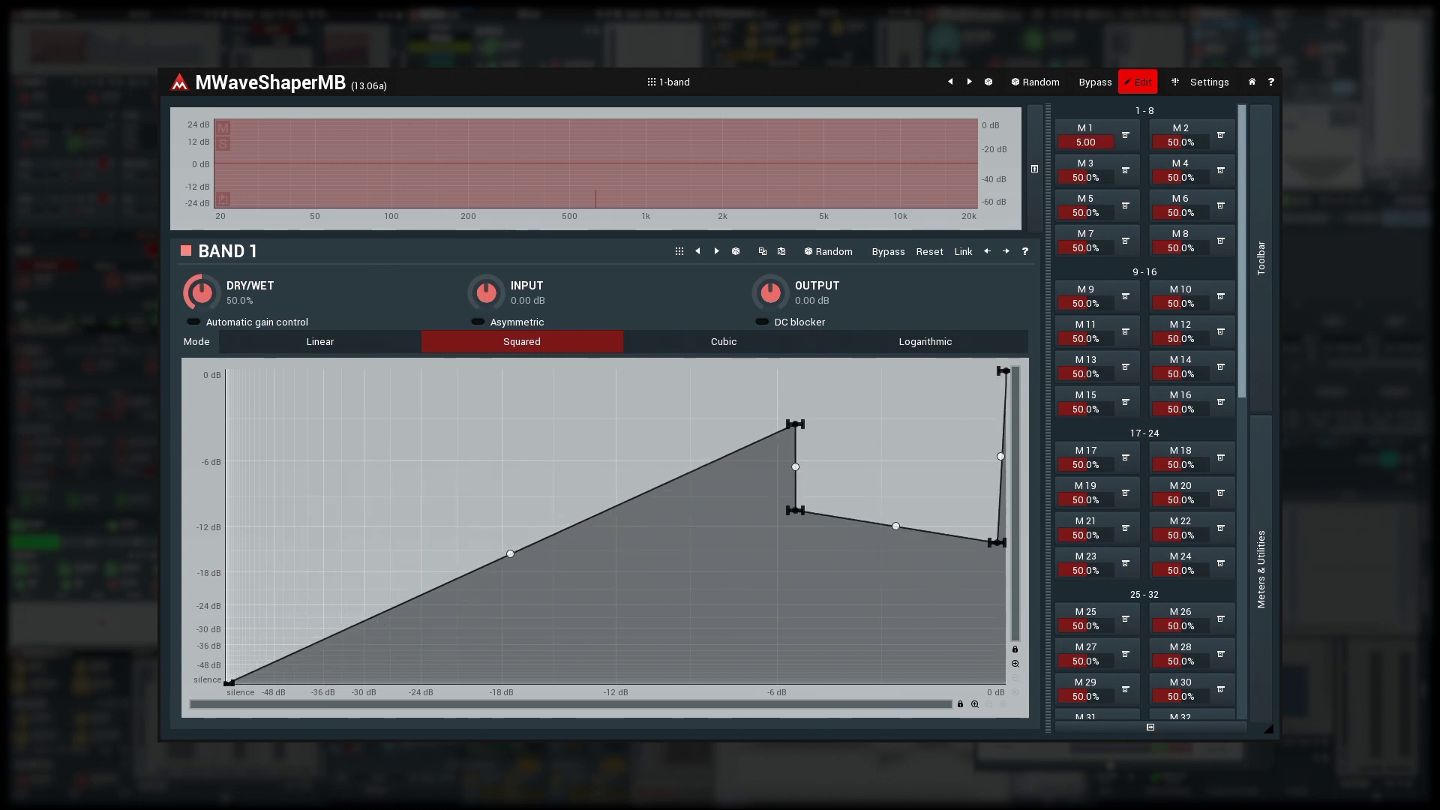
pyautogui.click(1085, 132)
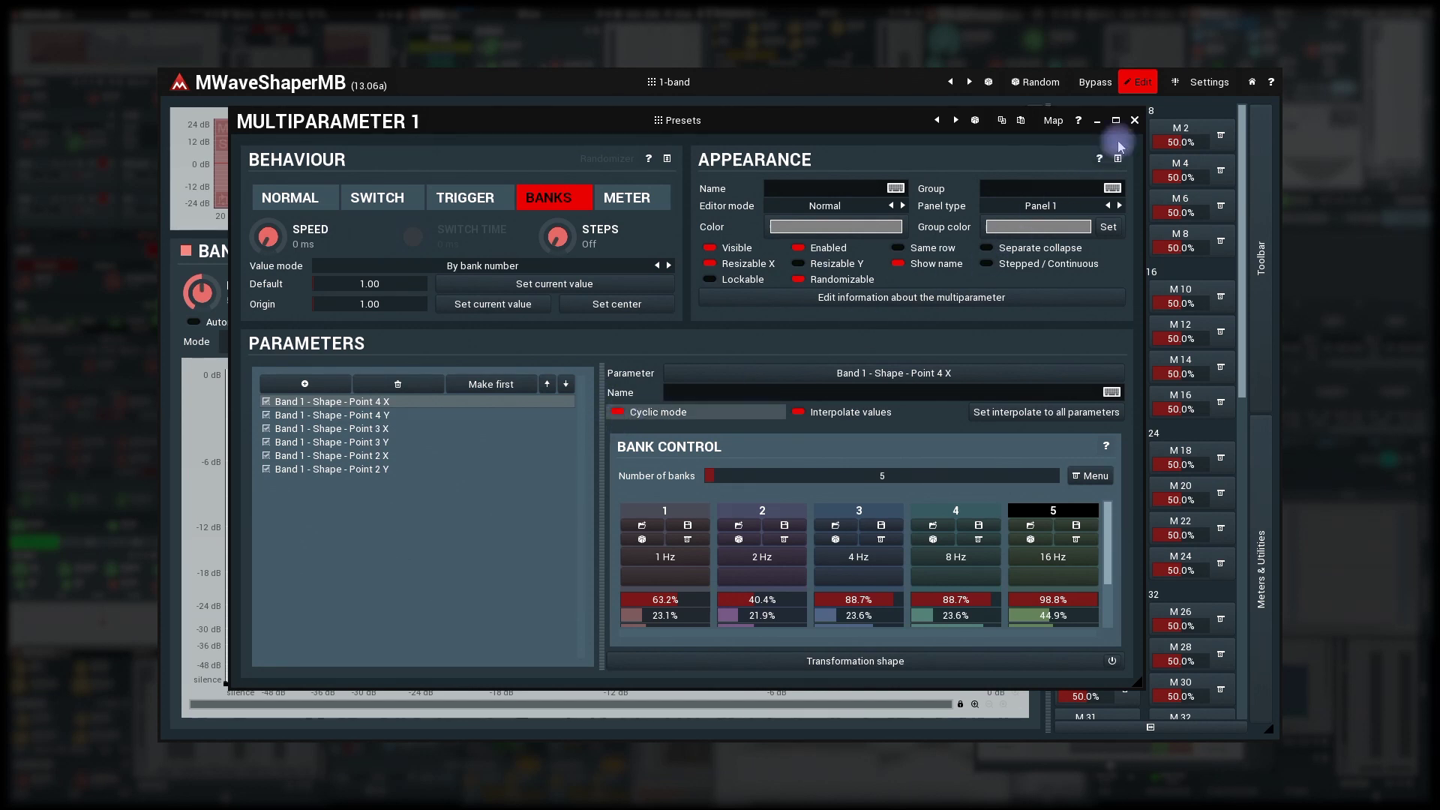
pyautogui.click(1134, 120)
# Show the meters and utilities, and let modulator 1 learn M 1 by recording a sweep from 6.00 down to 1.00
pyautogui.click(1253, 465)
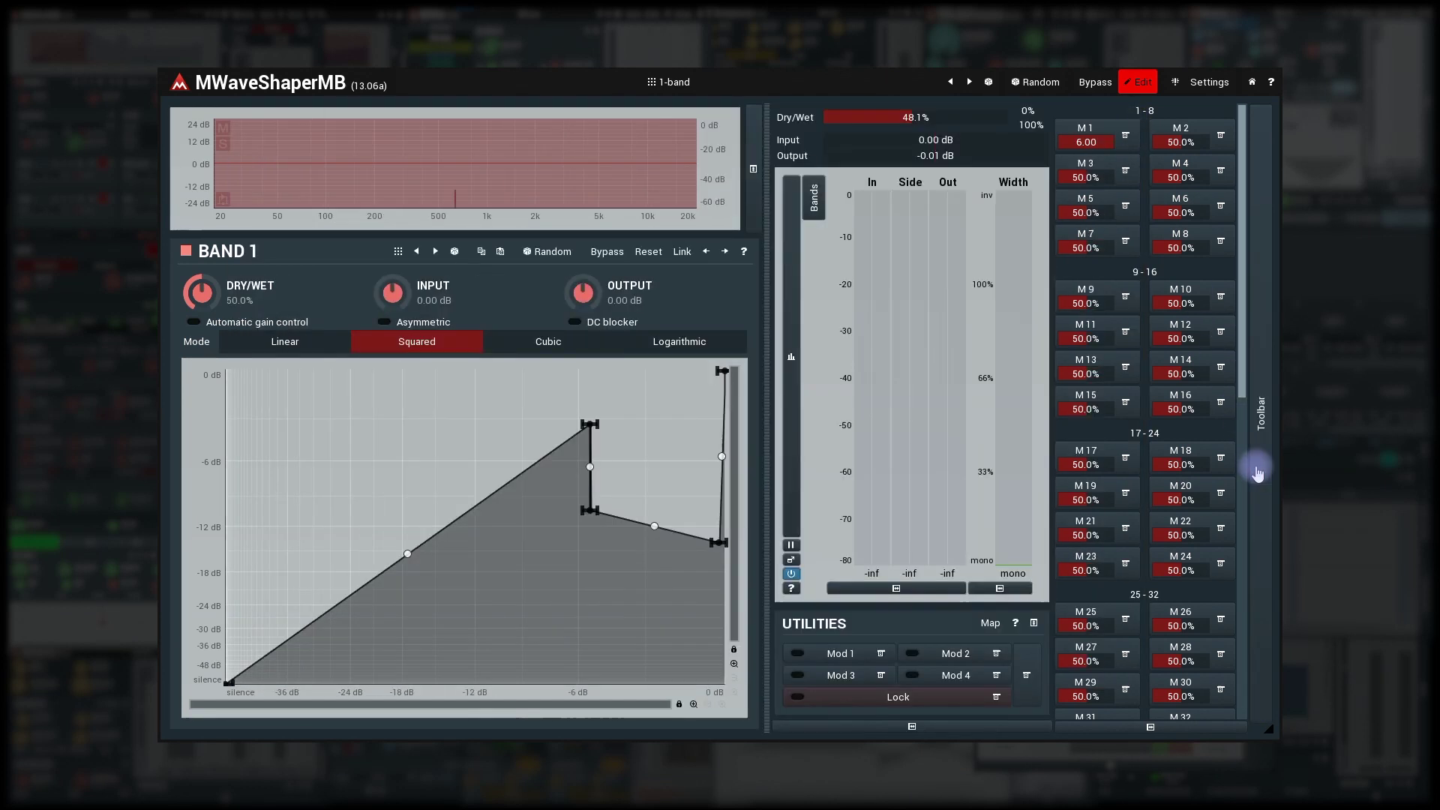
pyautogui.click(857, 655)
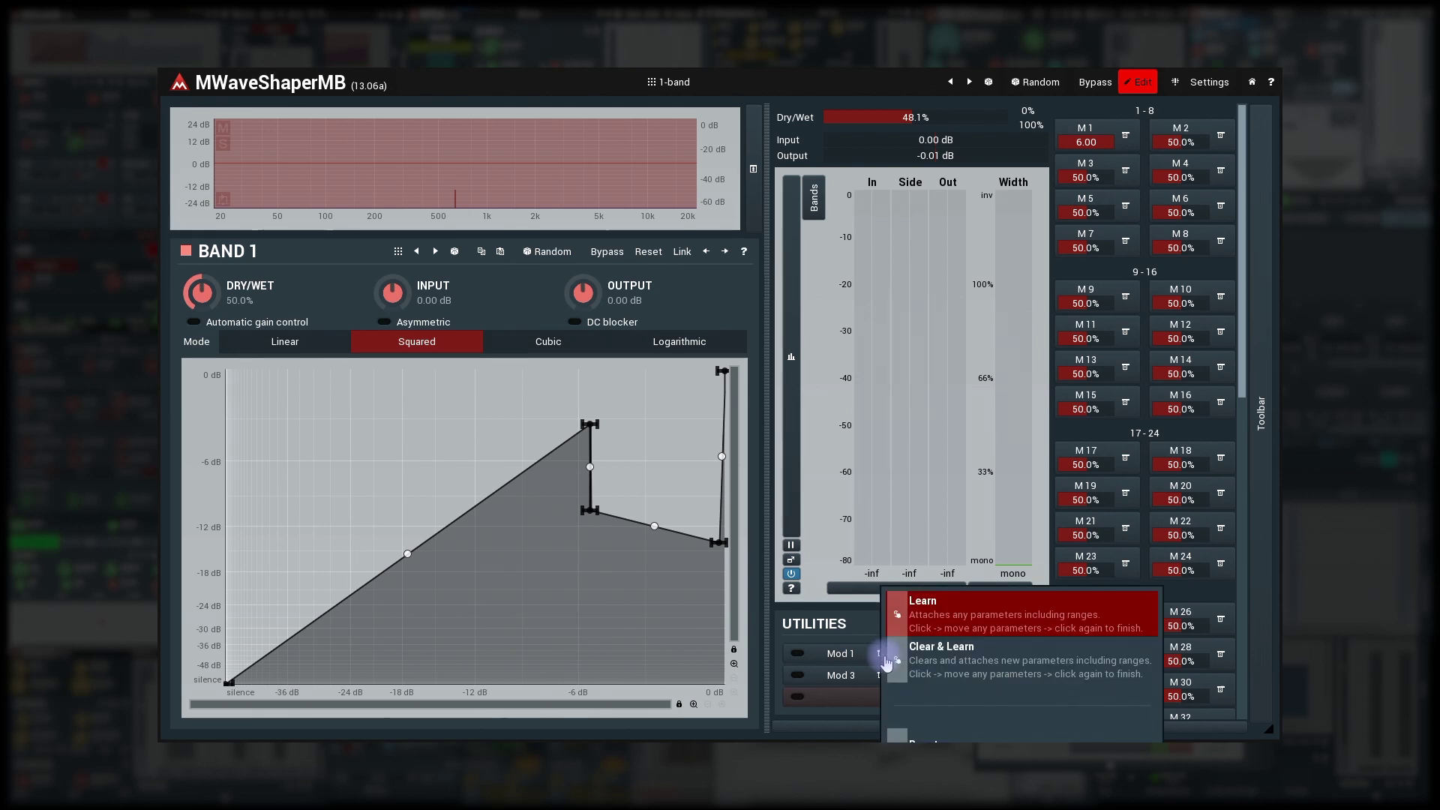
pyautogui.click(915, 643)
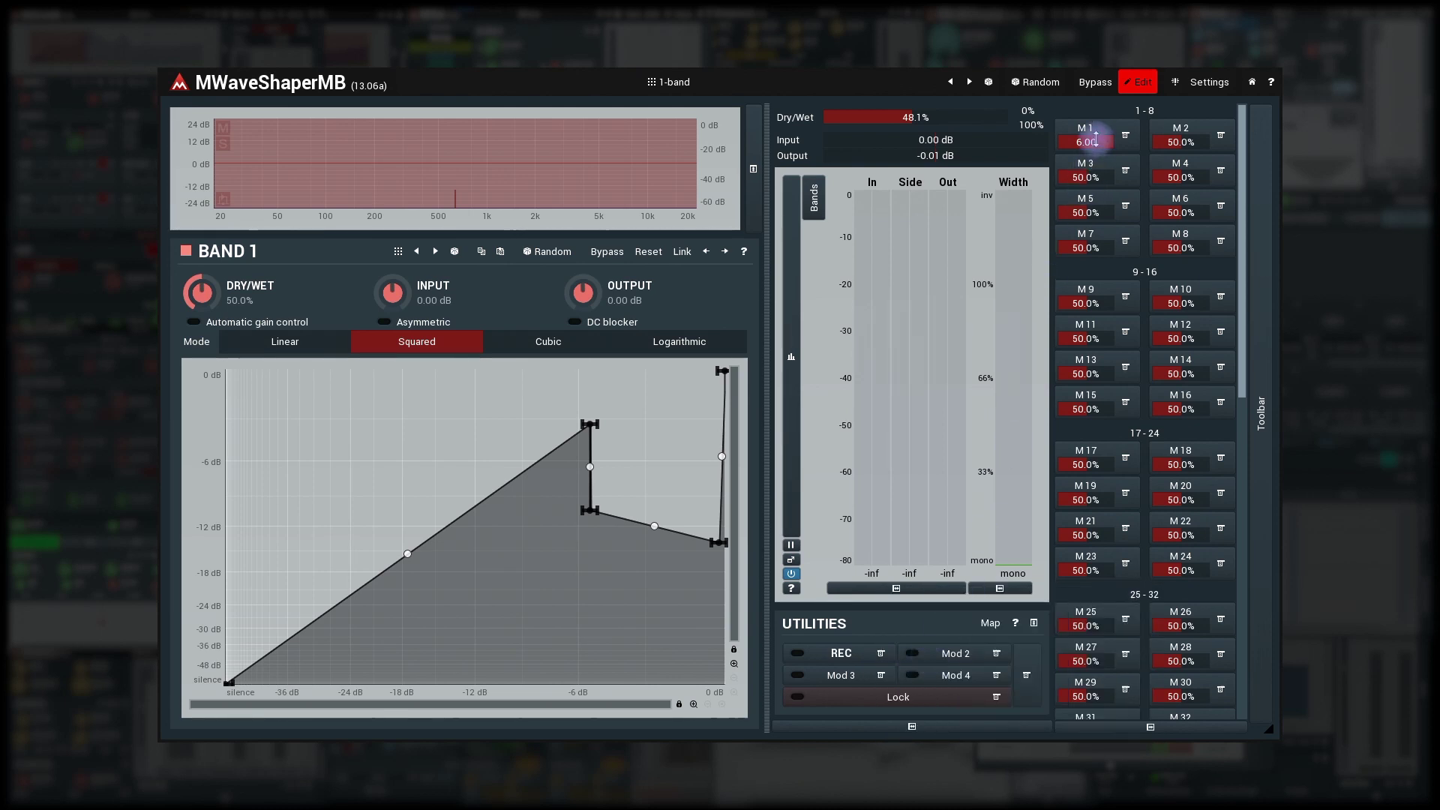
pyautogui.moveTo(1093, 135); pyautogui.dragTo(1065, 138)
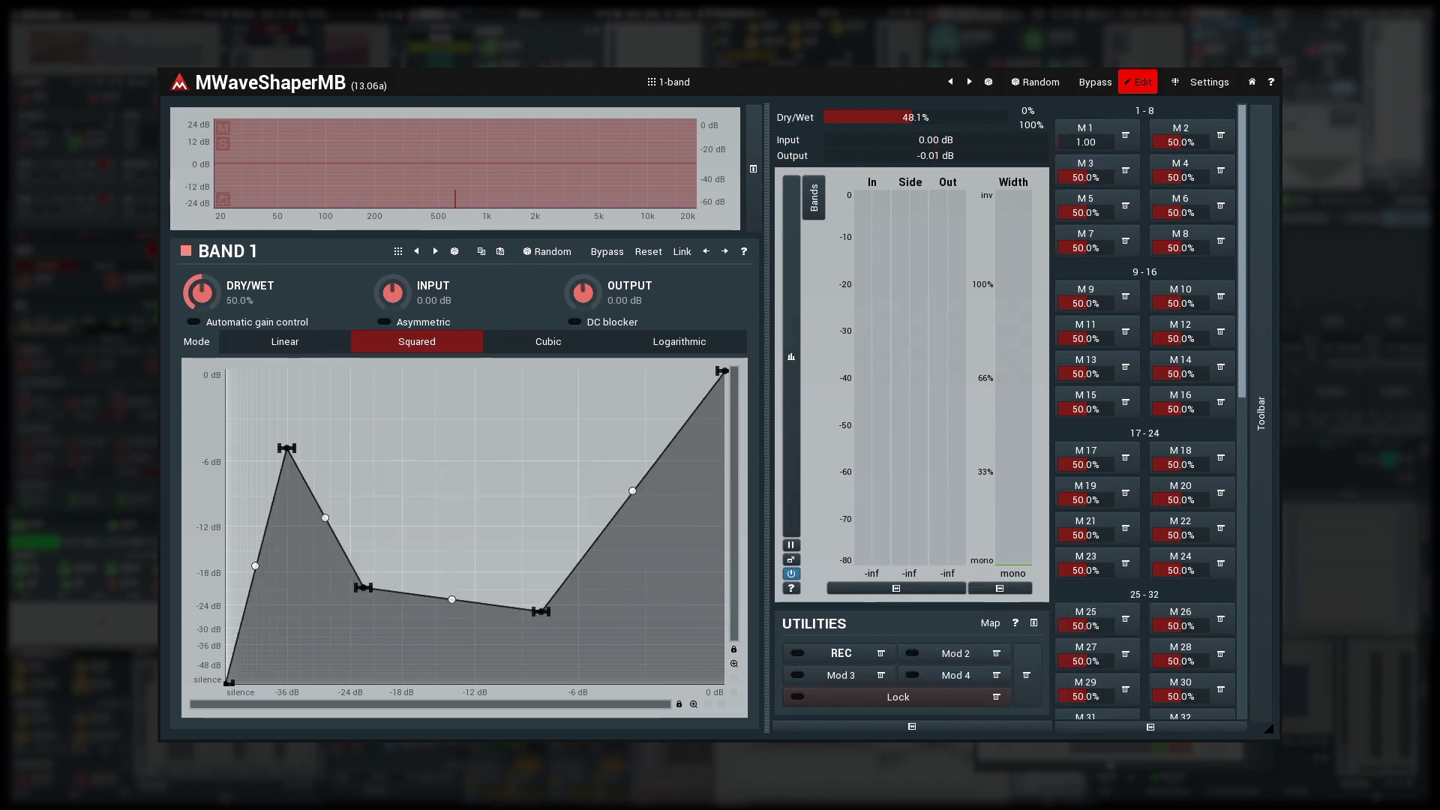
pyautogui.click(843, 654)
# Set modulator 1's shape to Saw and invert its modulation of the attached parameter
pyautogui.click(846, 654)
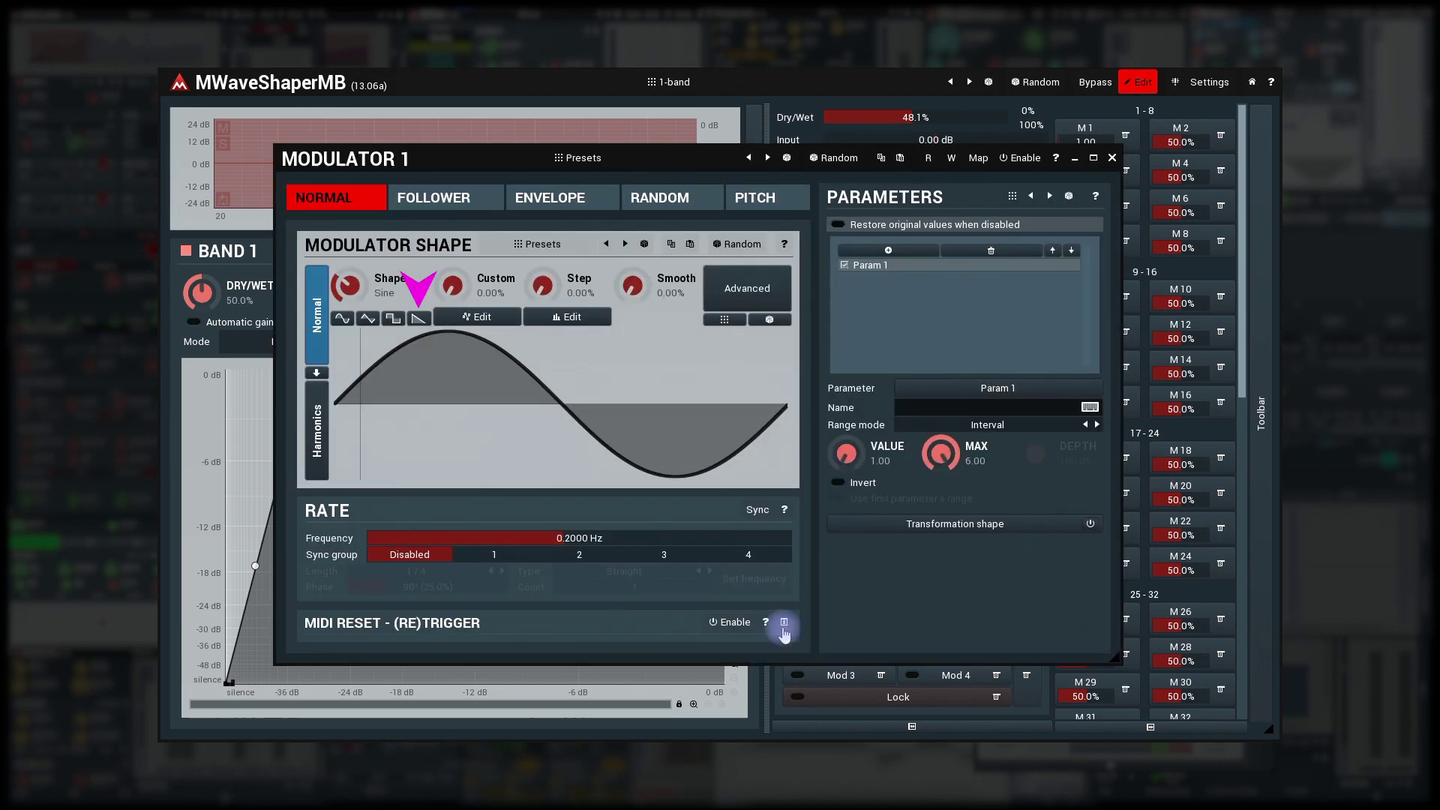
pyautogui.click(418, 319)
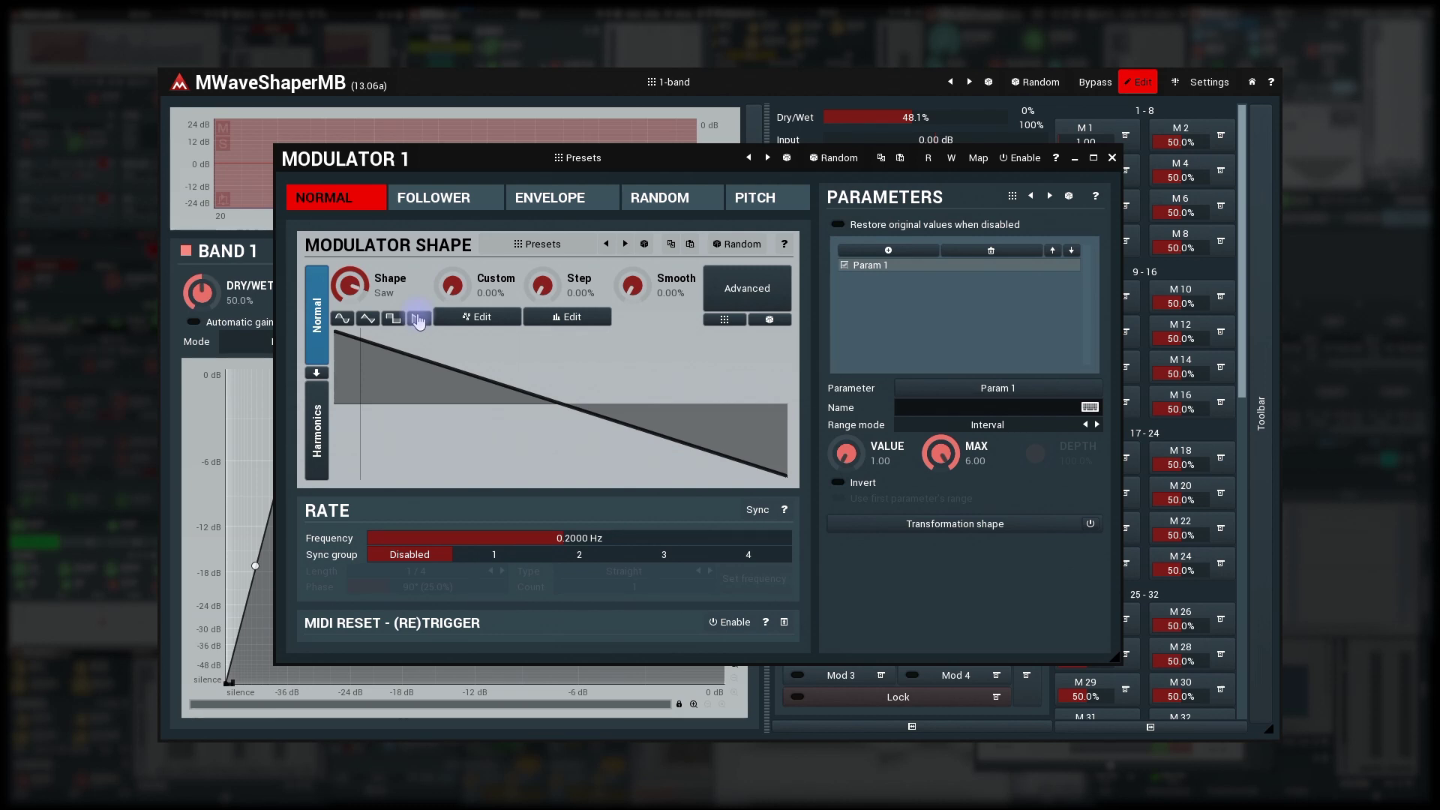
pyautogui.click(837, 484)
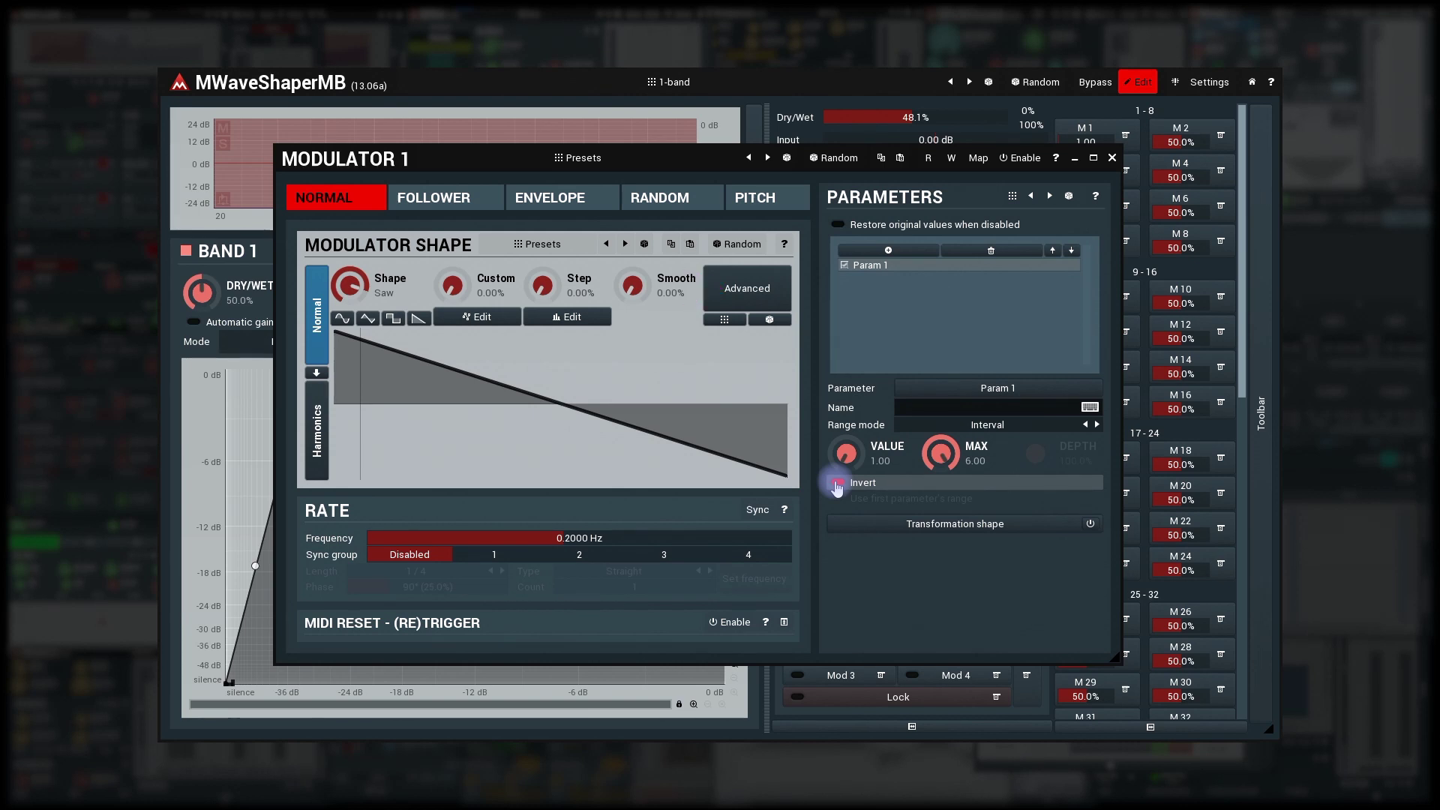
# Disable Interpolate between 1 and 0 in the advanced settings of modulator 1's shape
pyautogui.click(742, 289)
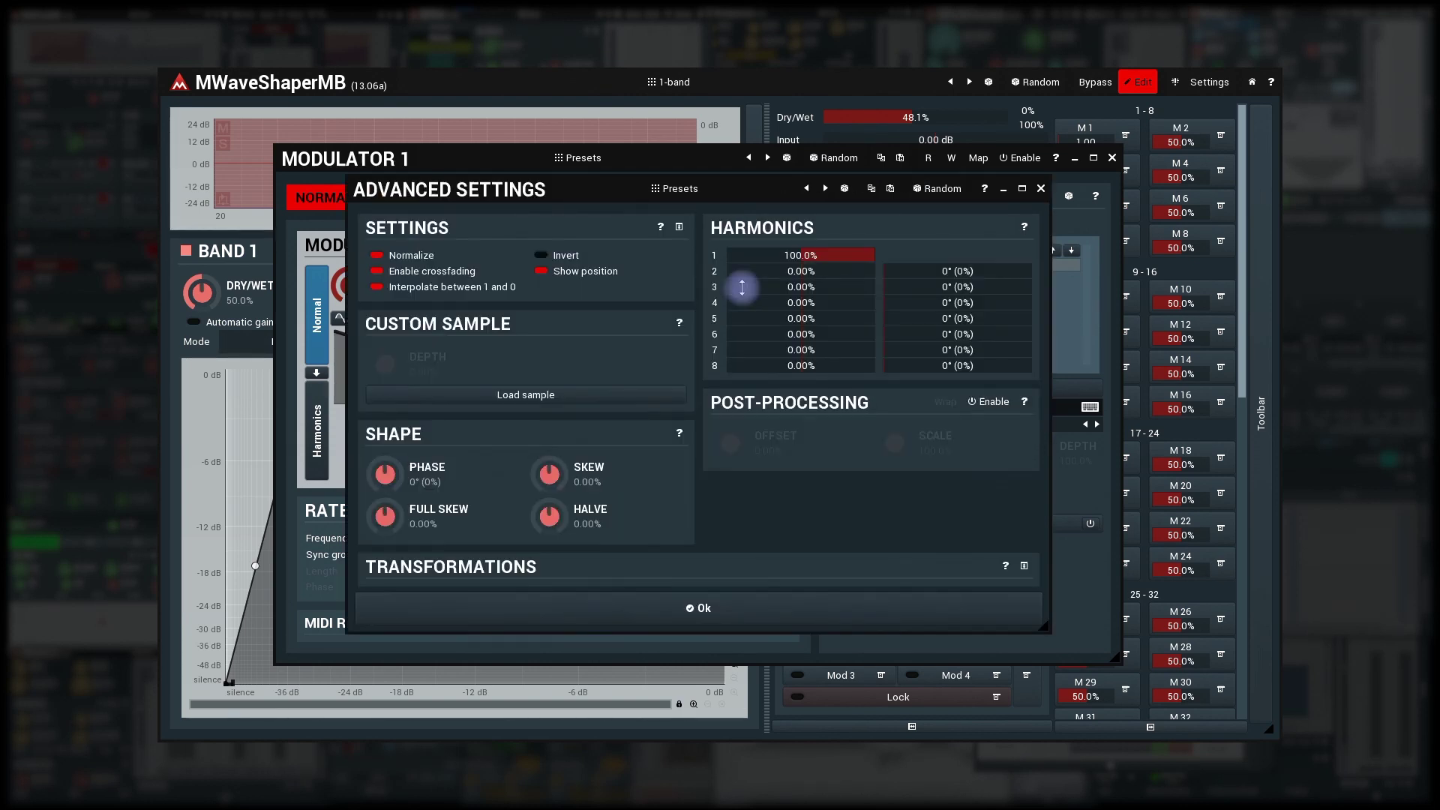
pyautogui.click(485, 293)
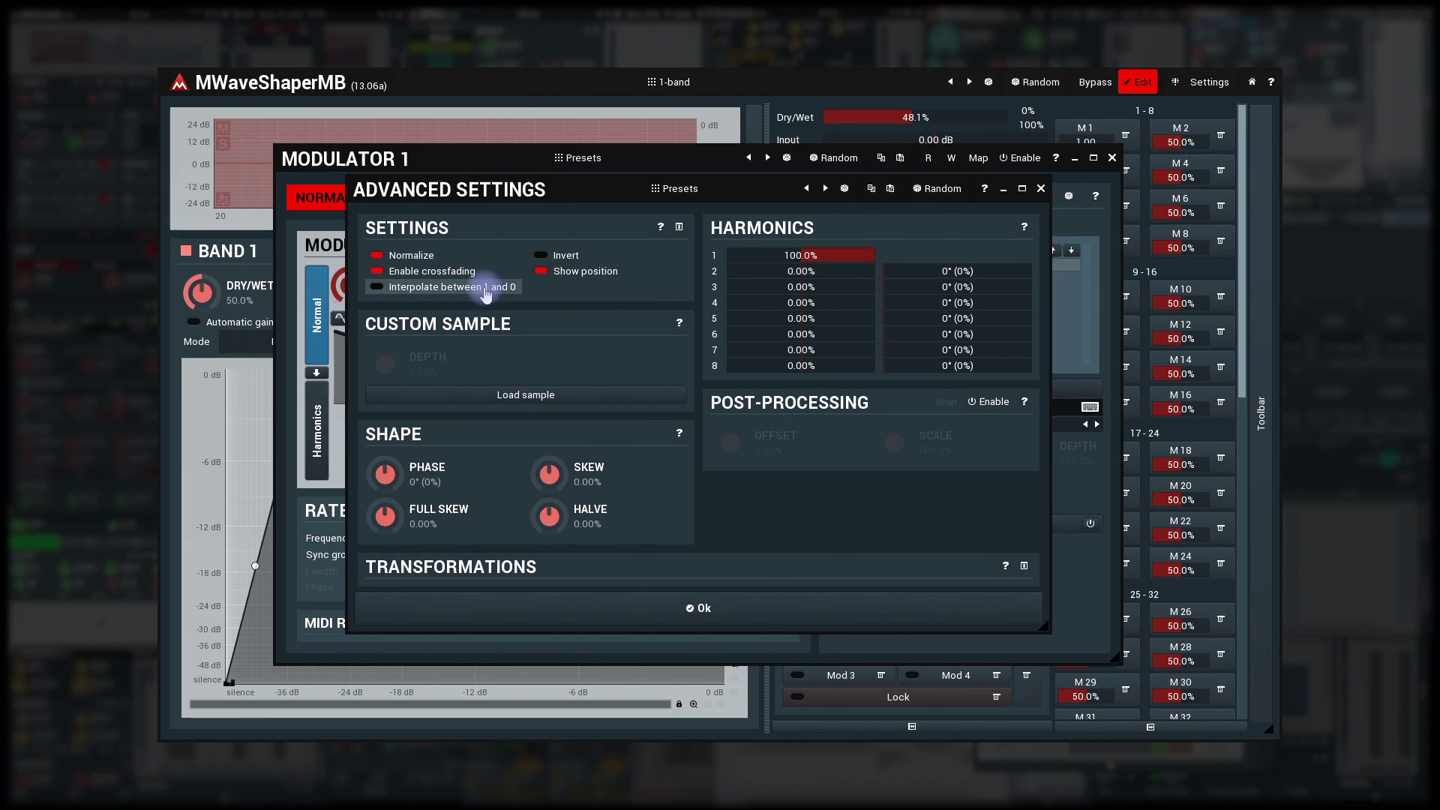
pyautogui.click(575, 609)
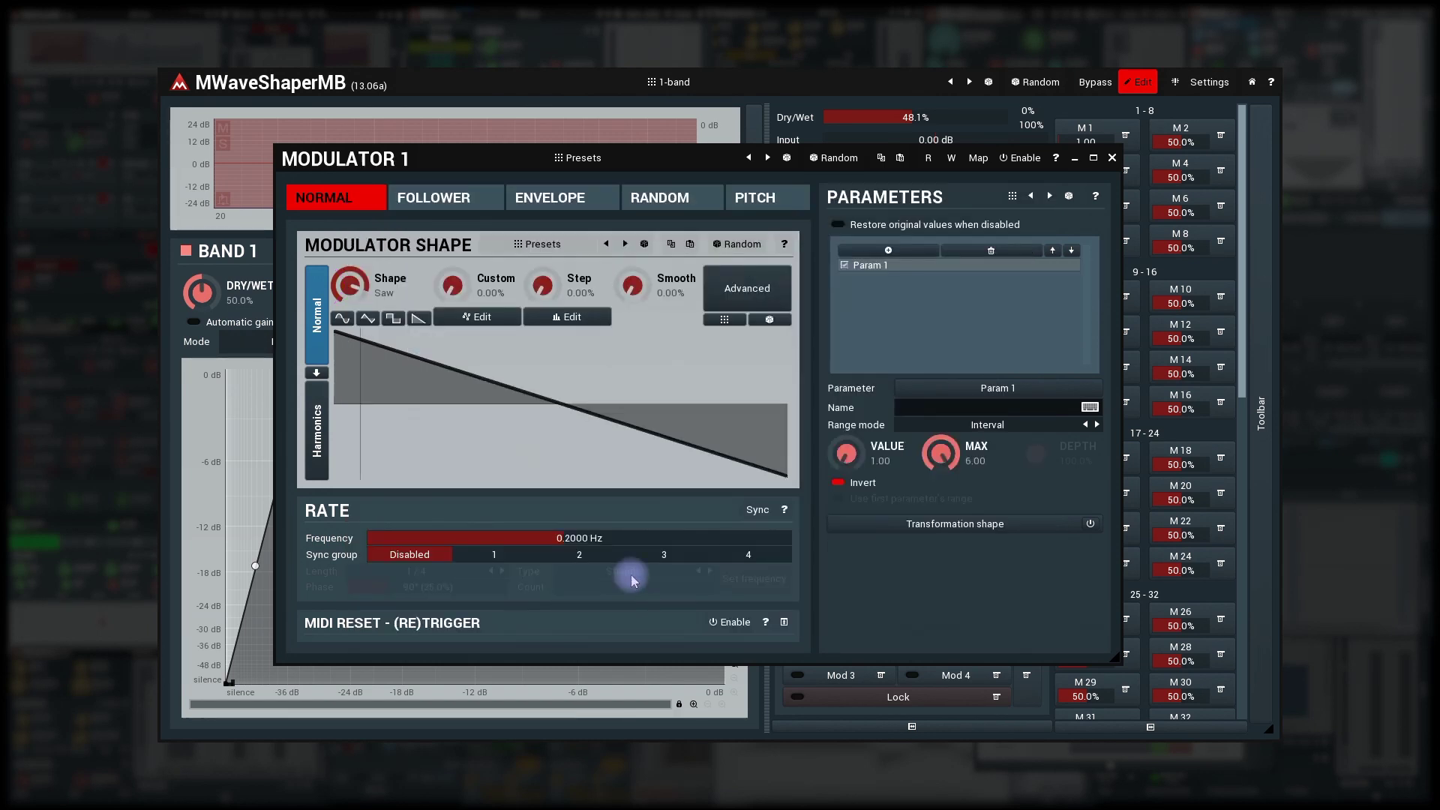
pyautogui.click(1111, 157)
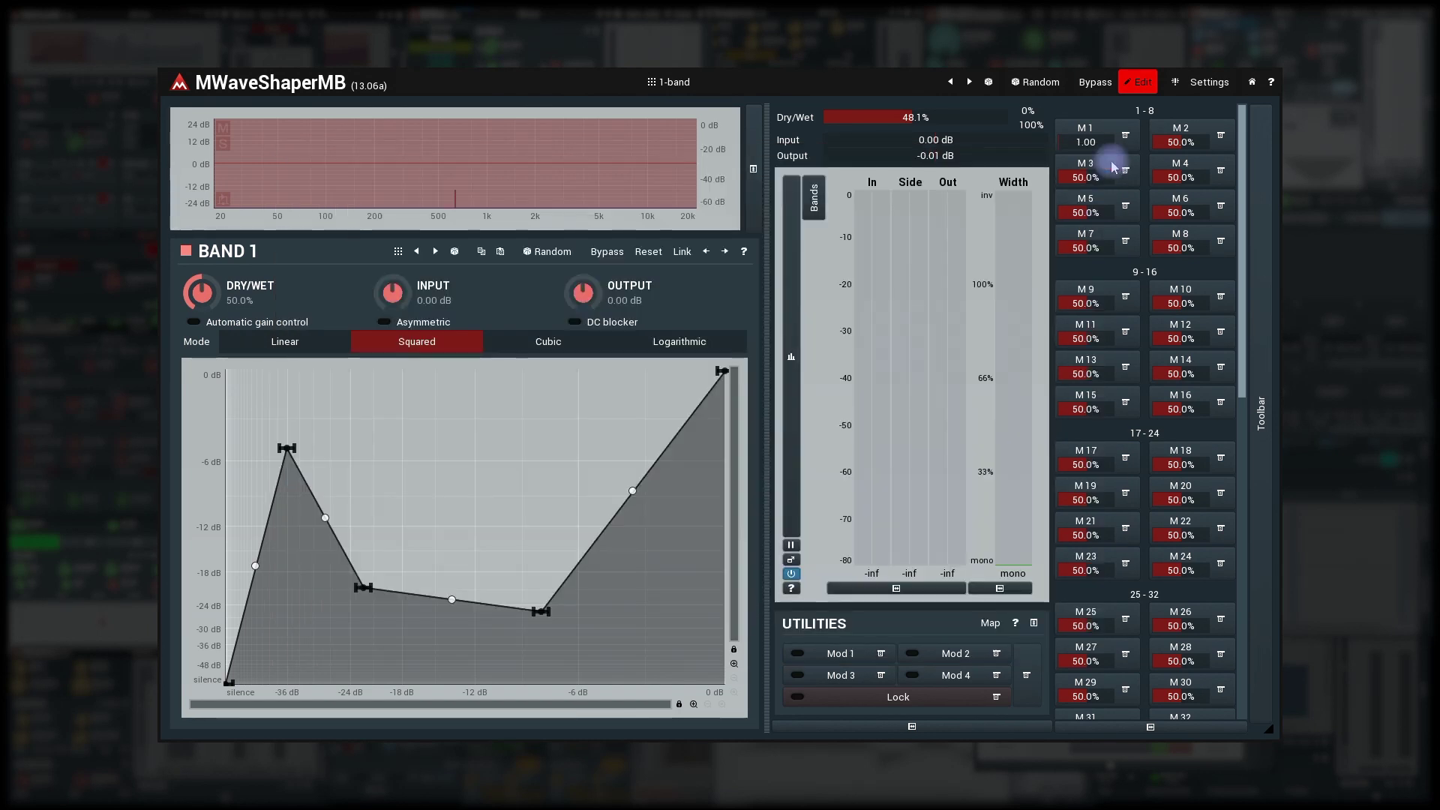
# Enable modulator 1 and turn off Cyclic mode in the settings of multiparameter 1
pyautogui.click(797, 655)
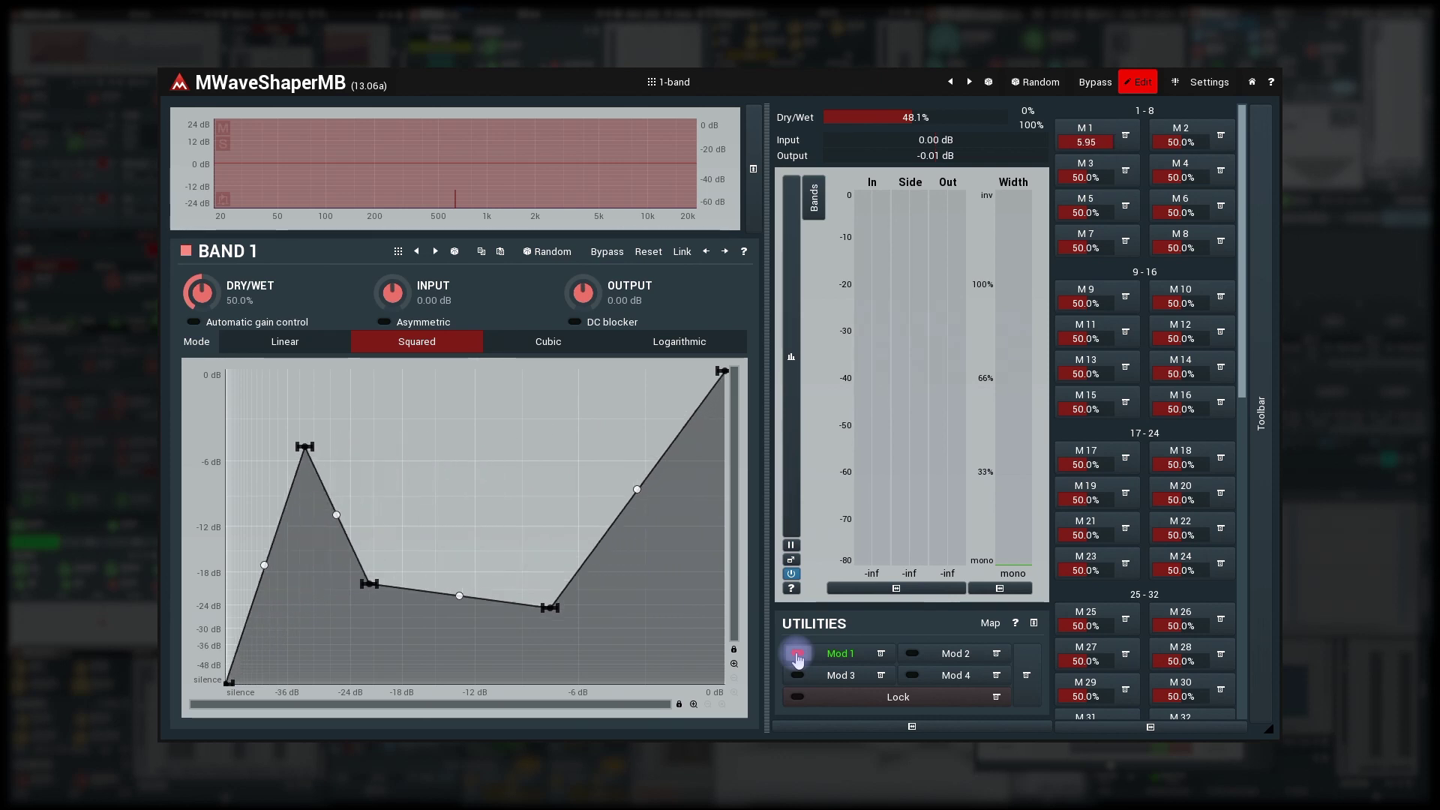
pyautogui.click(1089, 135)
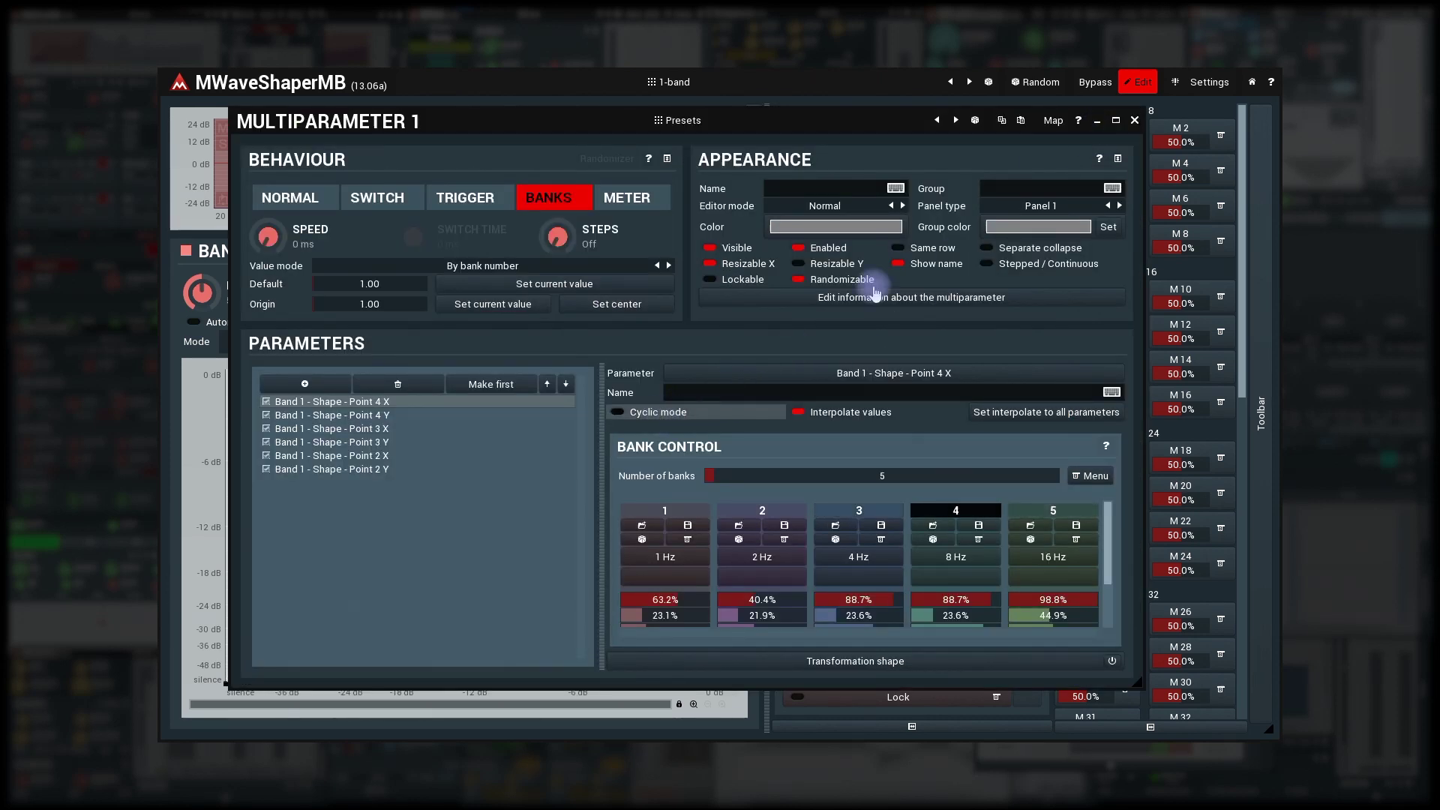
pyautogui.click(1135, 123)
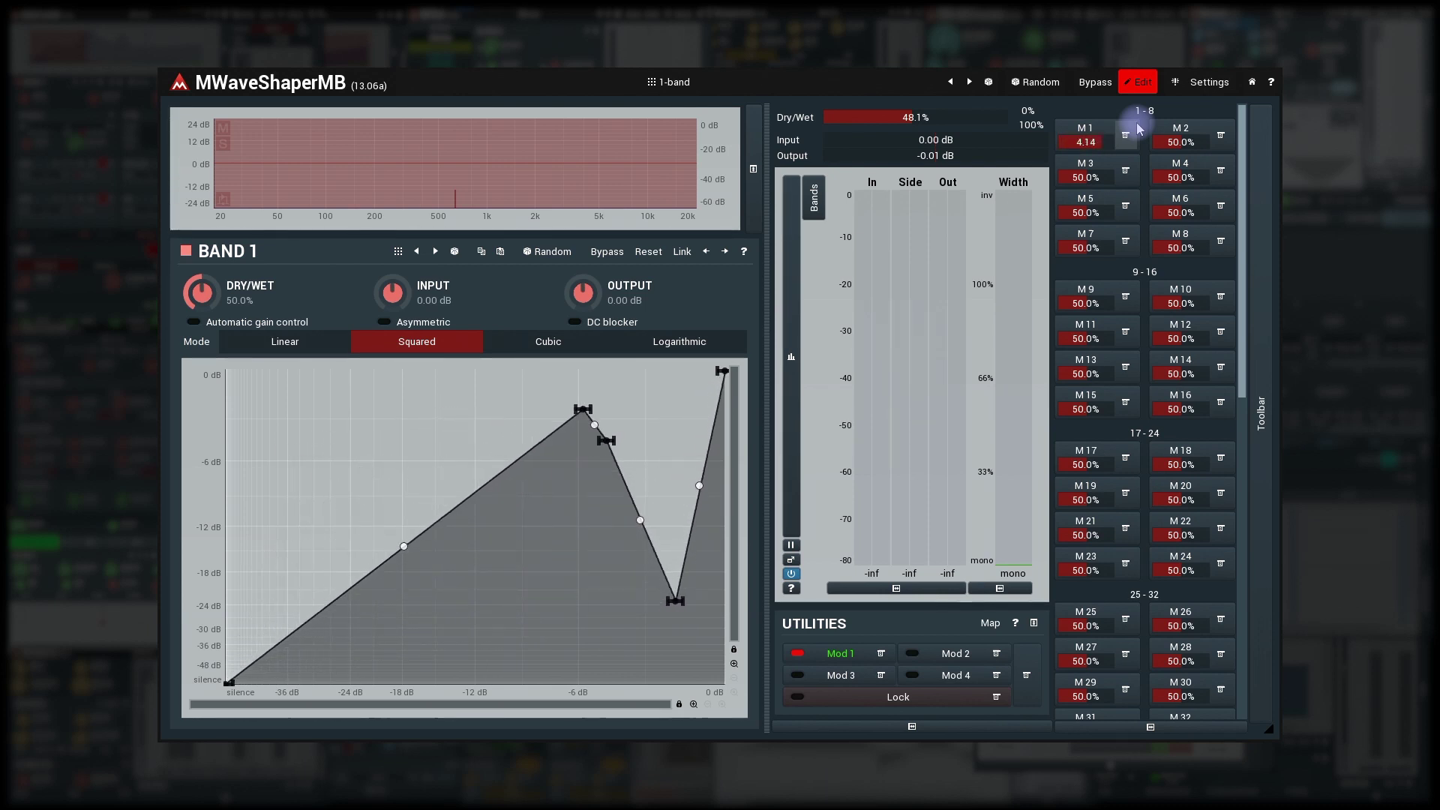
# Disable Interpolate values for the Band 1 shape point parameters attached to multiparameter 1, including Point 4 X
pyautogui.click(1135, 131)
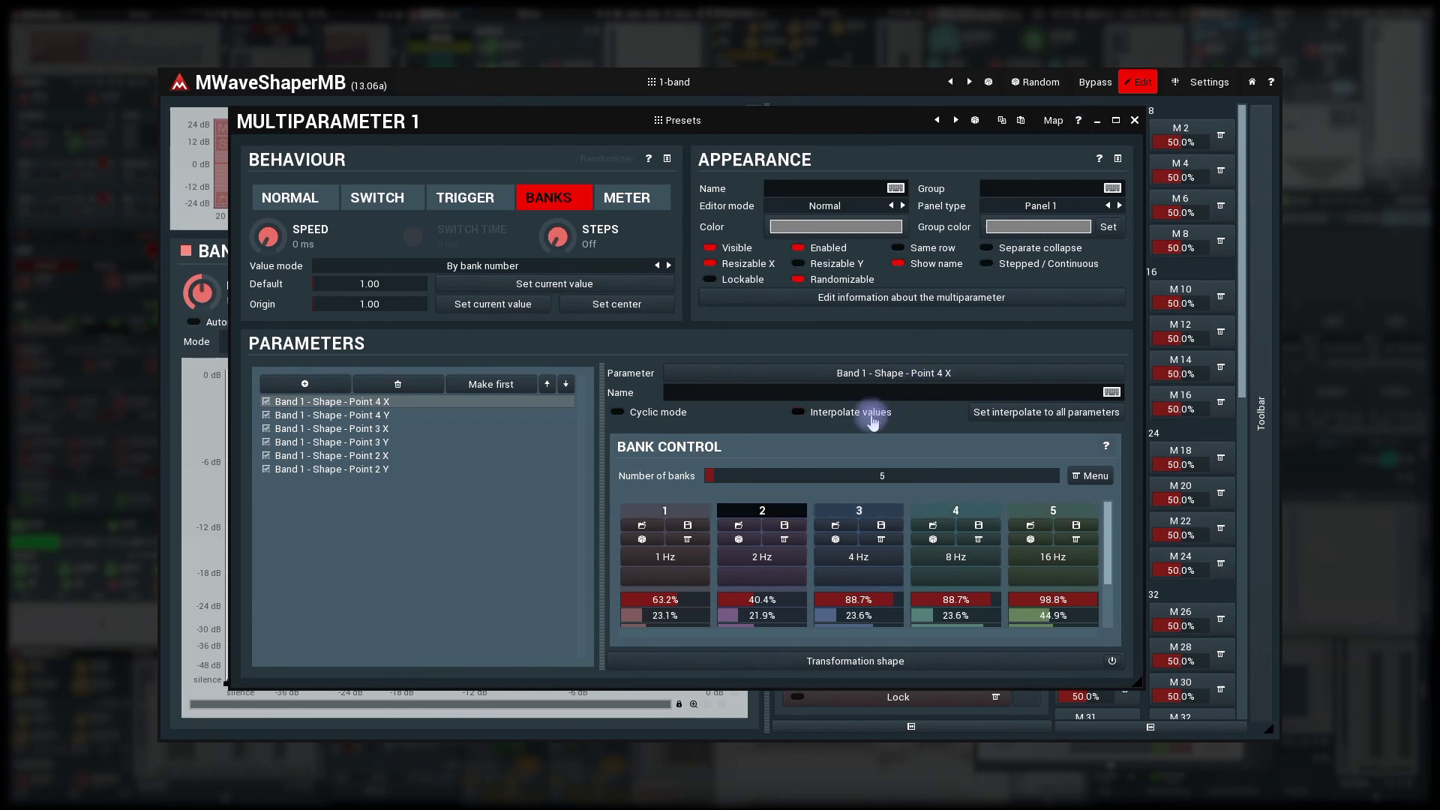
pyautogui.click(1135, 120)
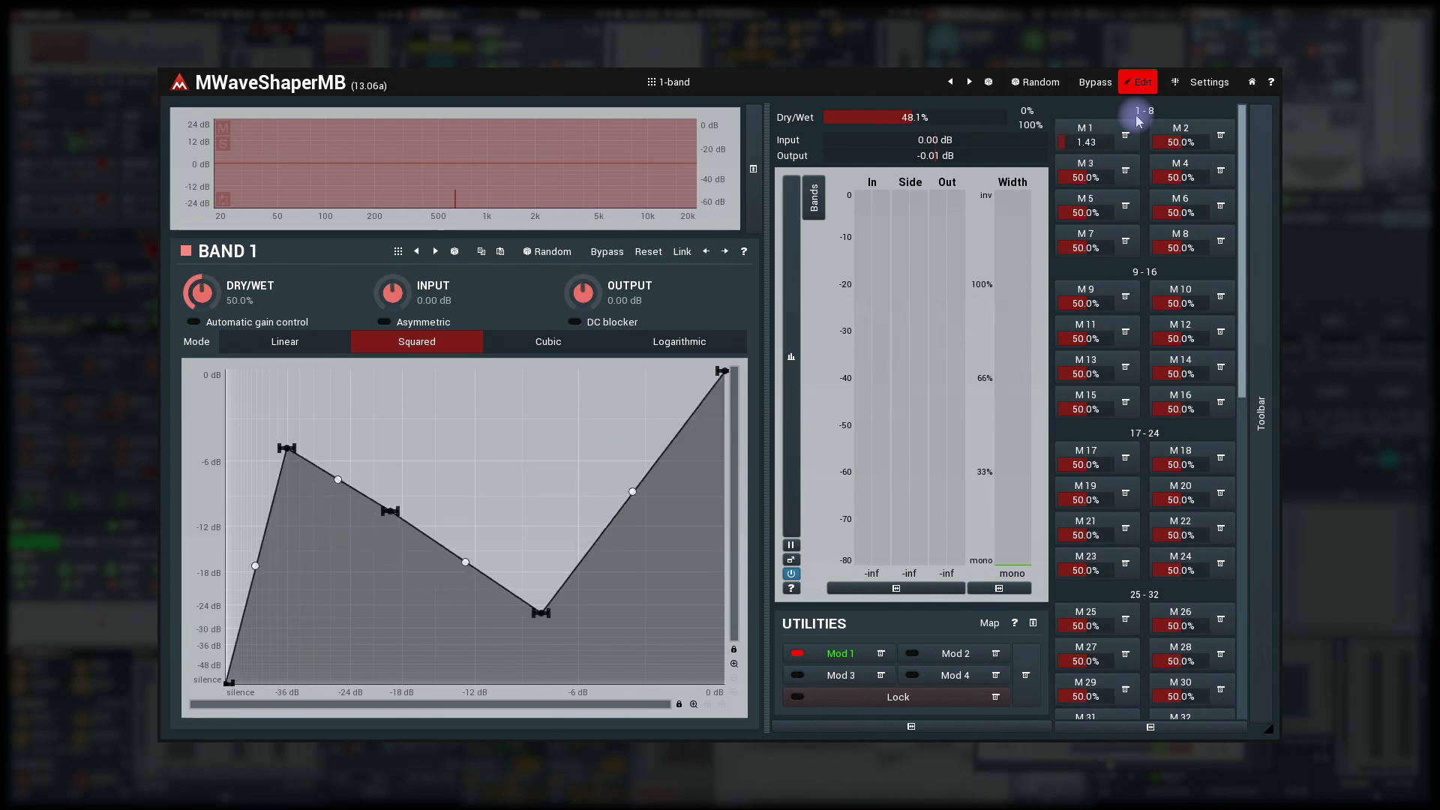
pyautogui.click(1098, 132)
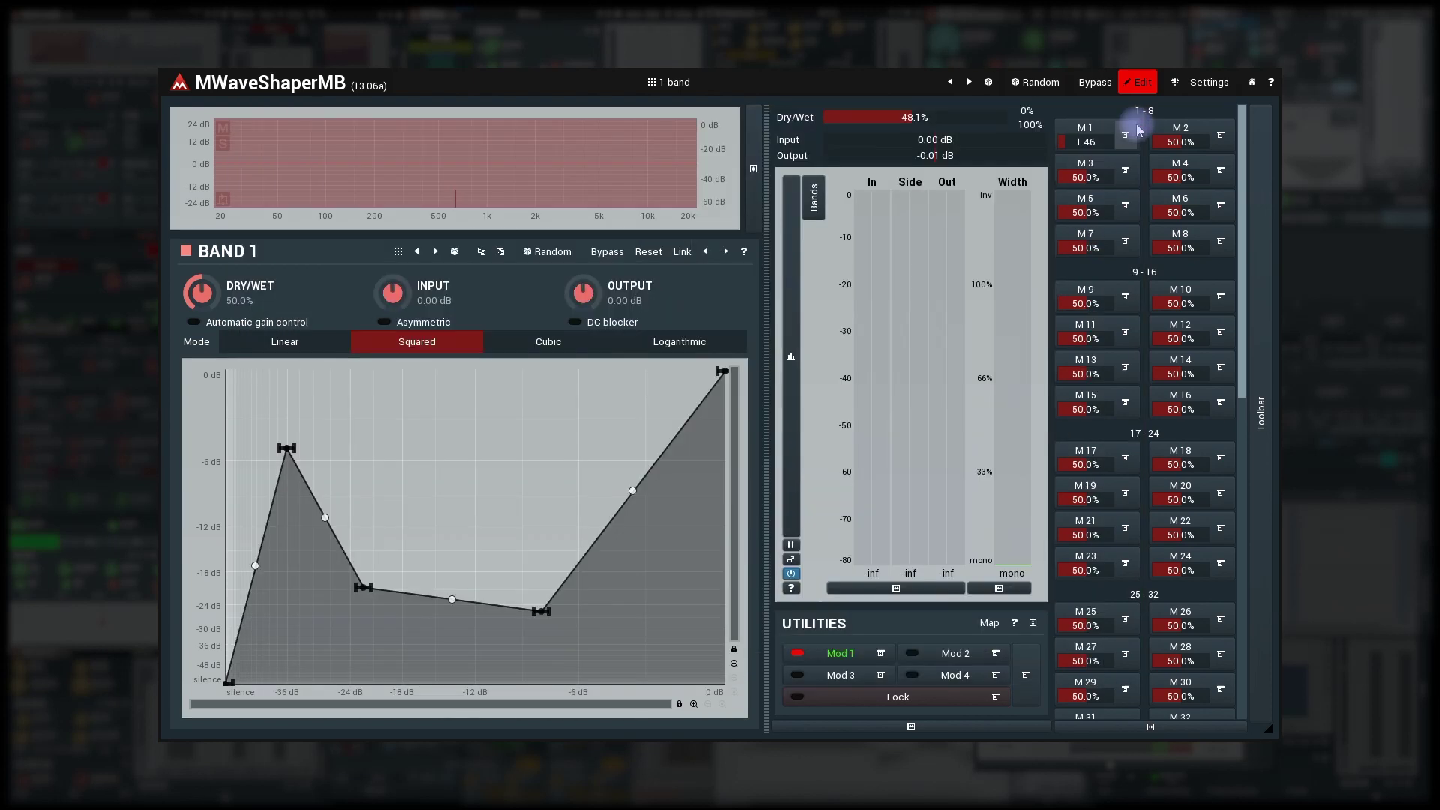
pyautogui.click(1135, 121)
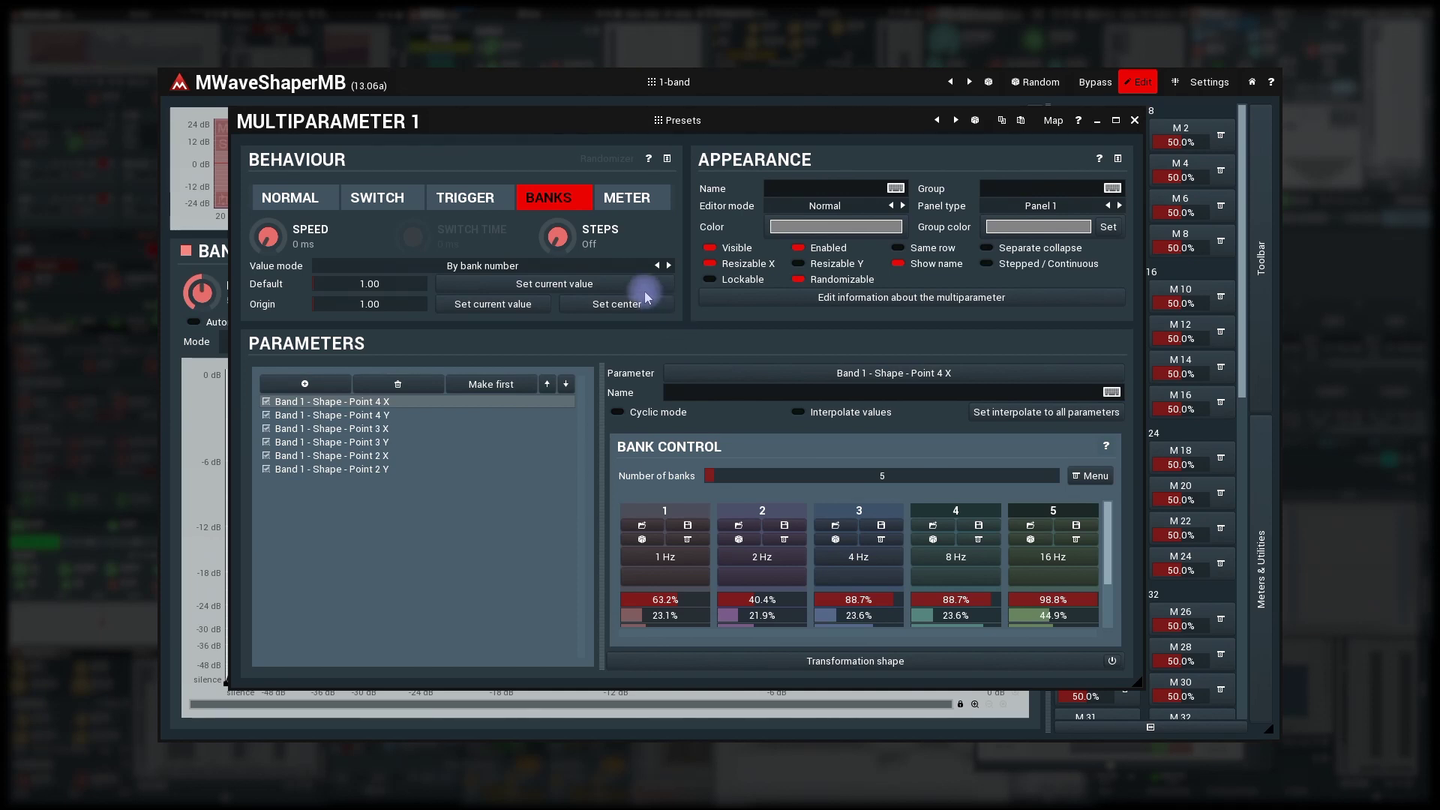
# Set multiparameter 1's value mode to By first parameter
pyautogui.click(607, 267)
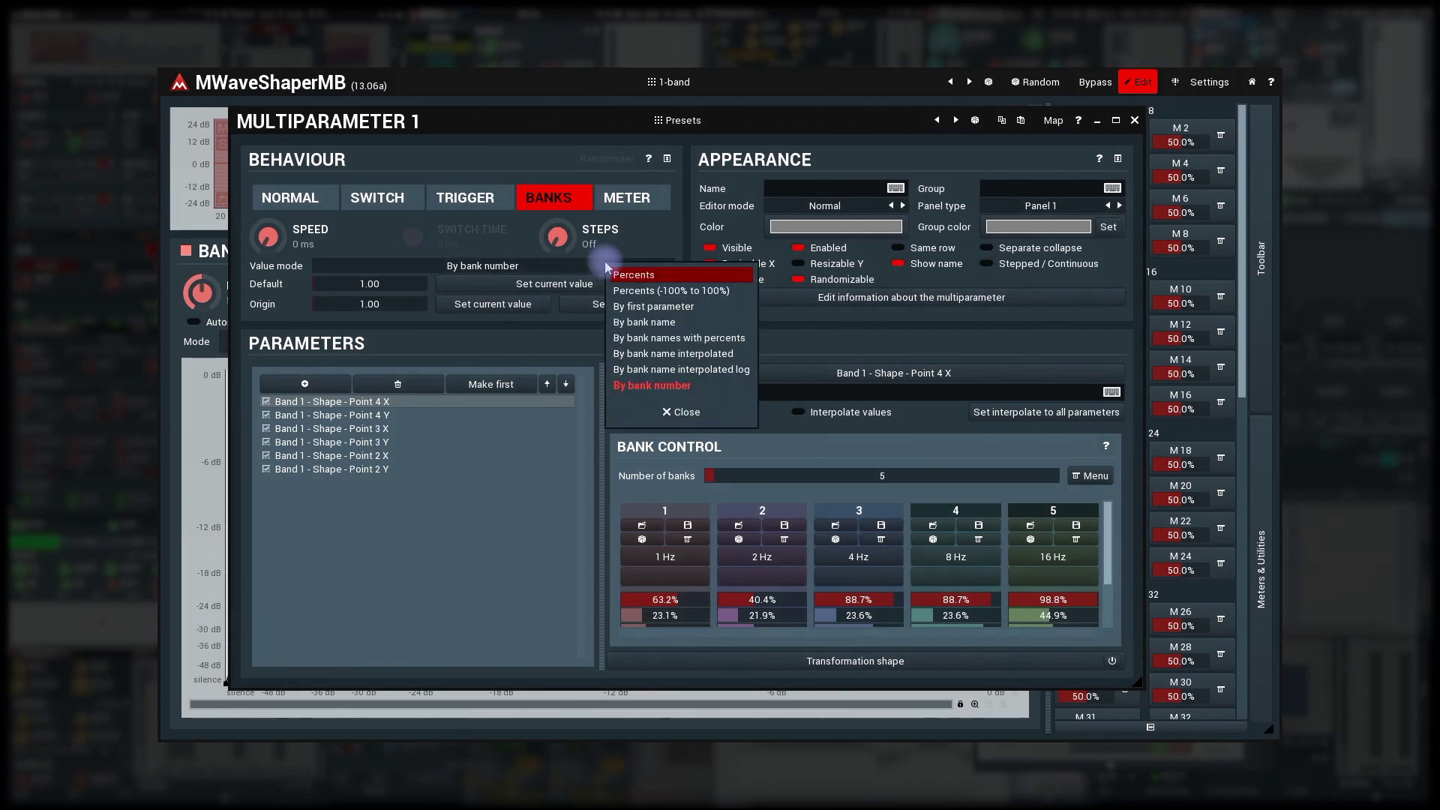
pyautogui.click(627, 306)
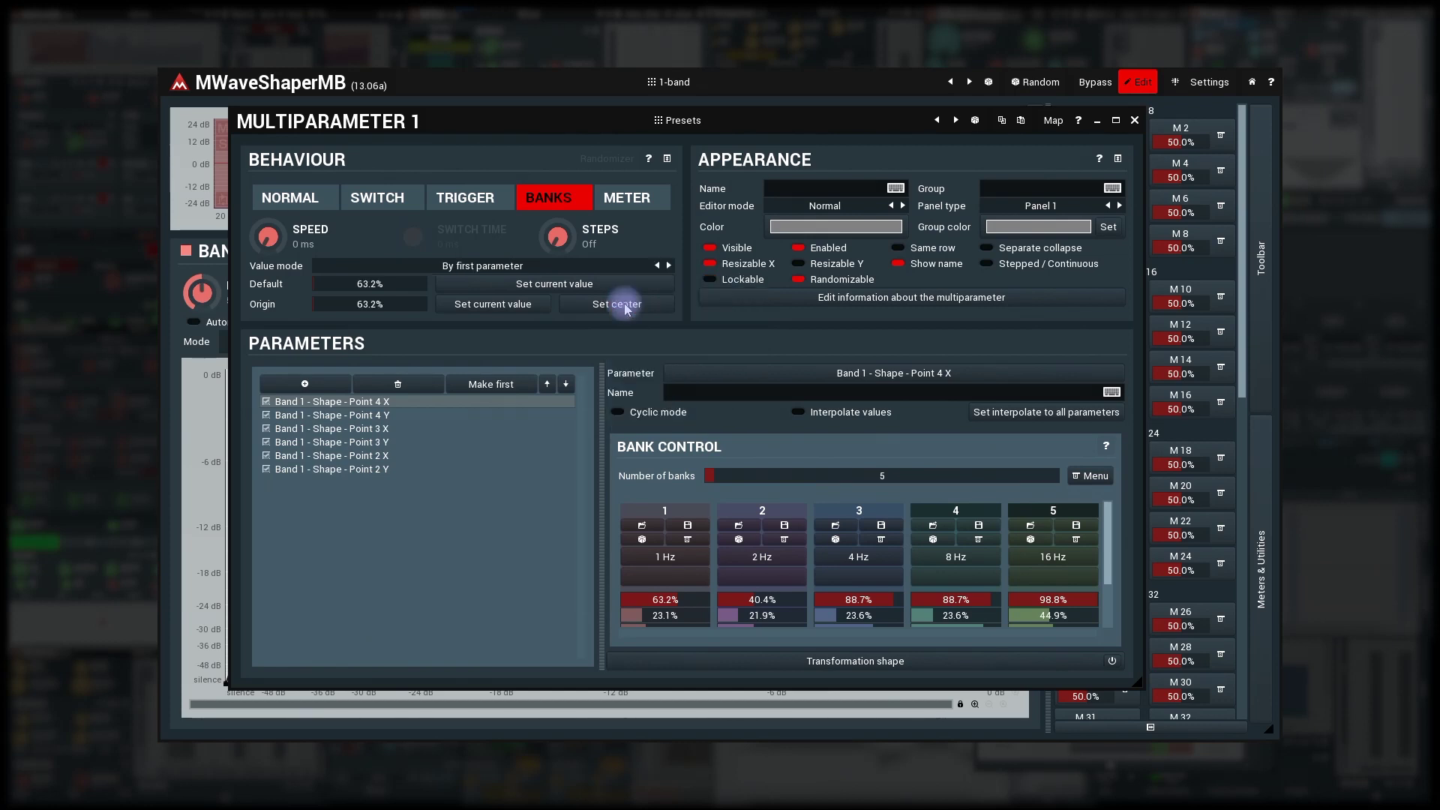
# Switch multiparameter 1's behaviour to Meter and raise Point 4 of the Band 1 shape to about -18 dB
pyautogui.click(632, 199)
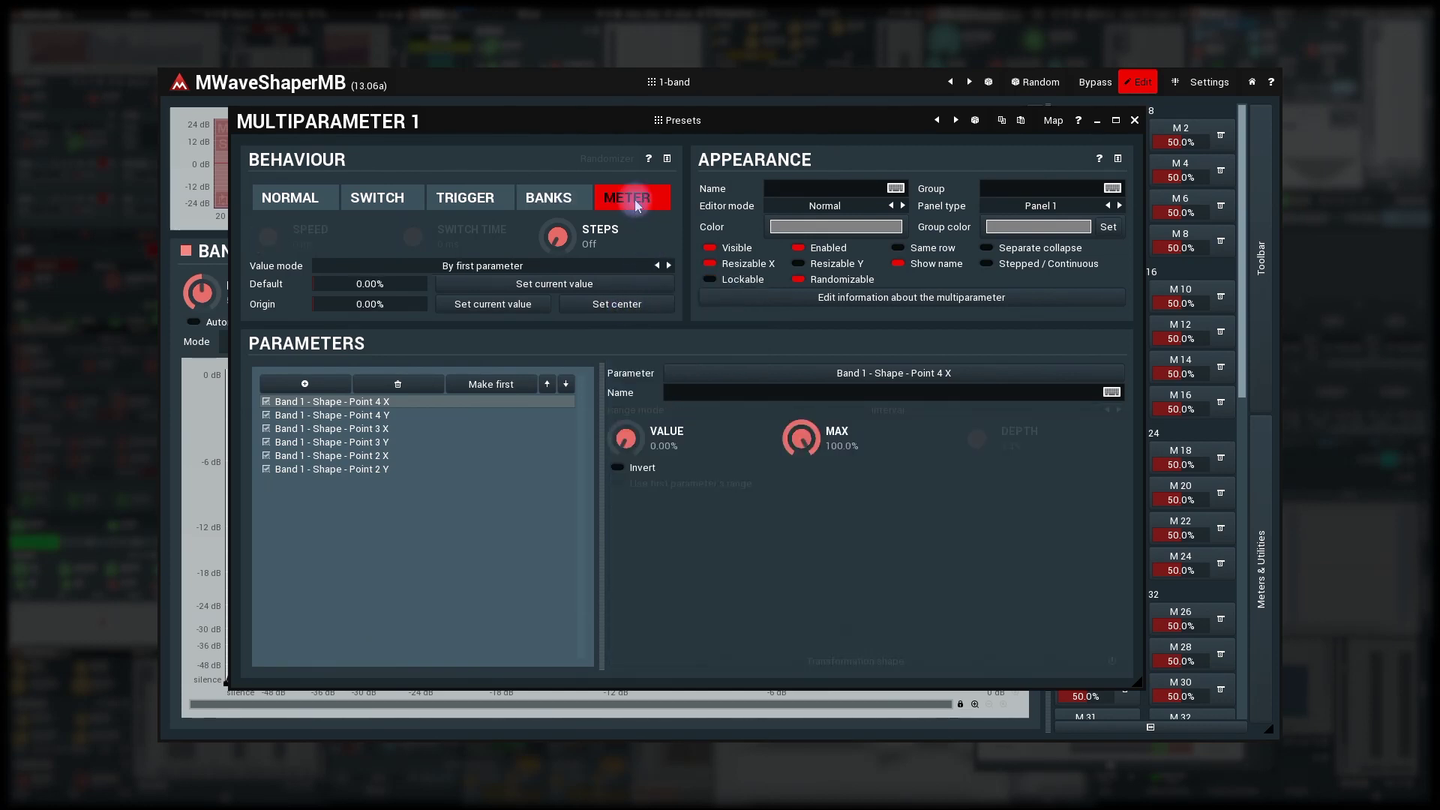
pyautogui.click(1135, 122)
pyautogui.moveTo(913, 612); pyautogui.dragTo(913, 577)
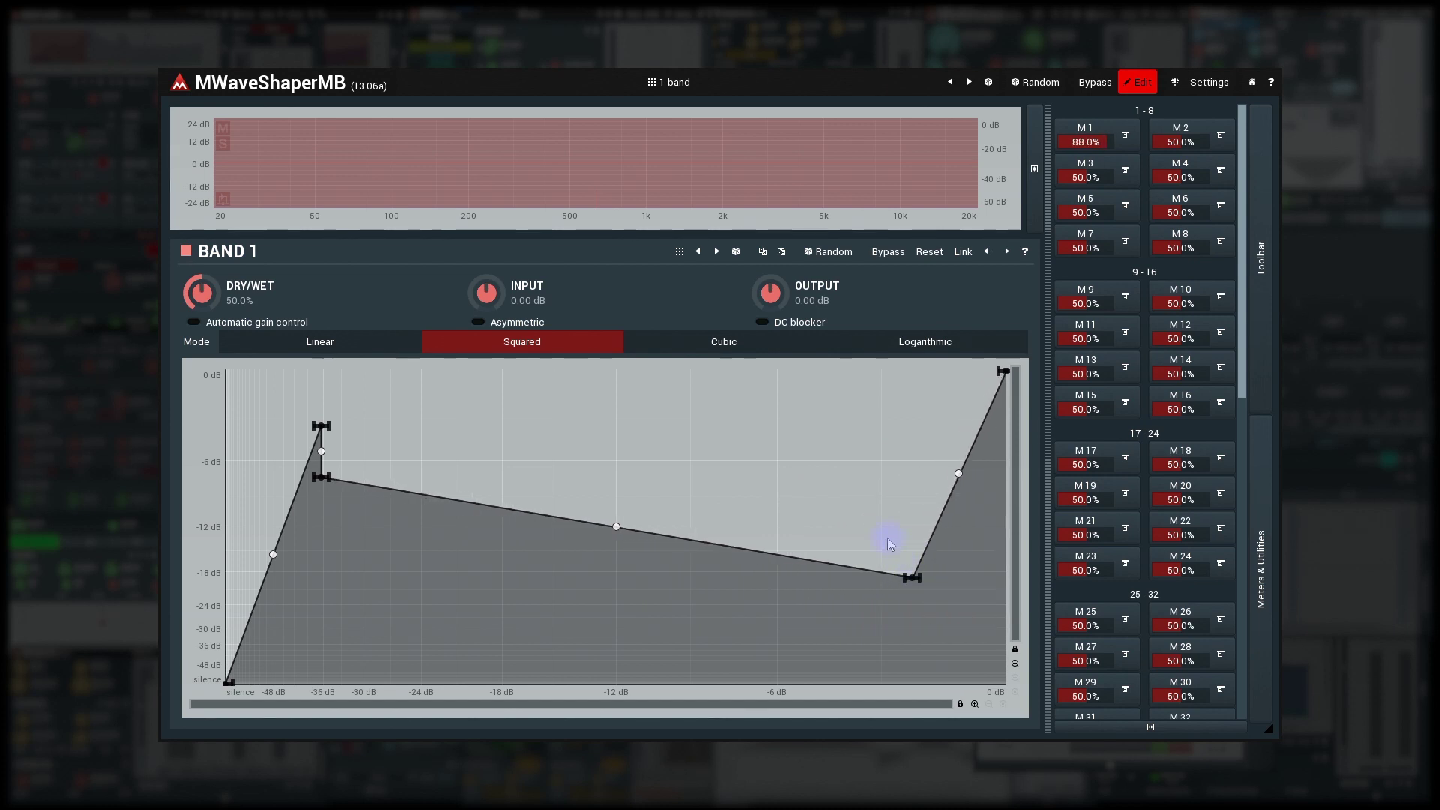